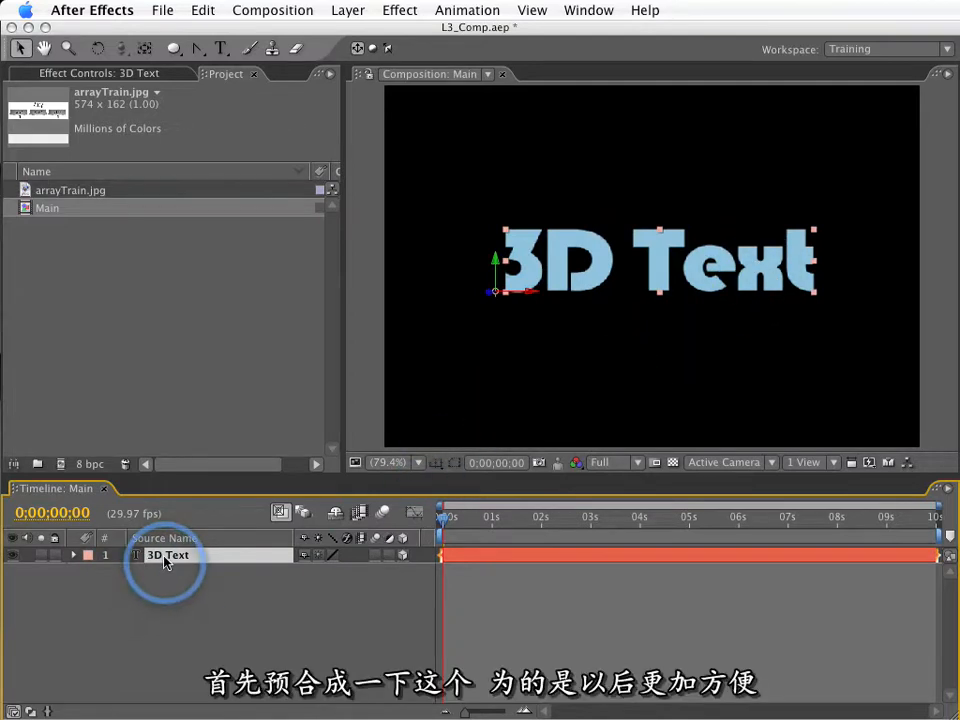
Pre-compose the 3D Text layer into a new composition named 3D Type, moving all attributes into it.
{"action": "key", "text": "super+shift+c"}
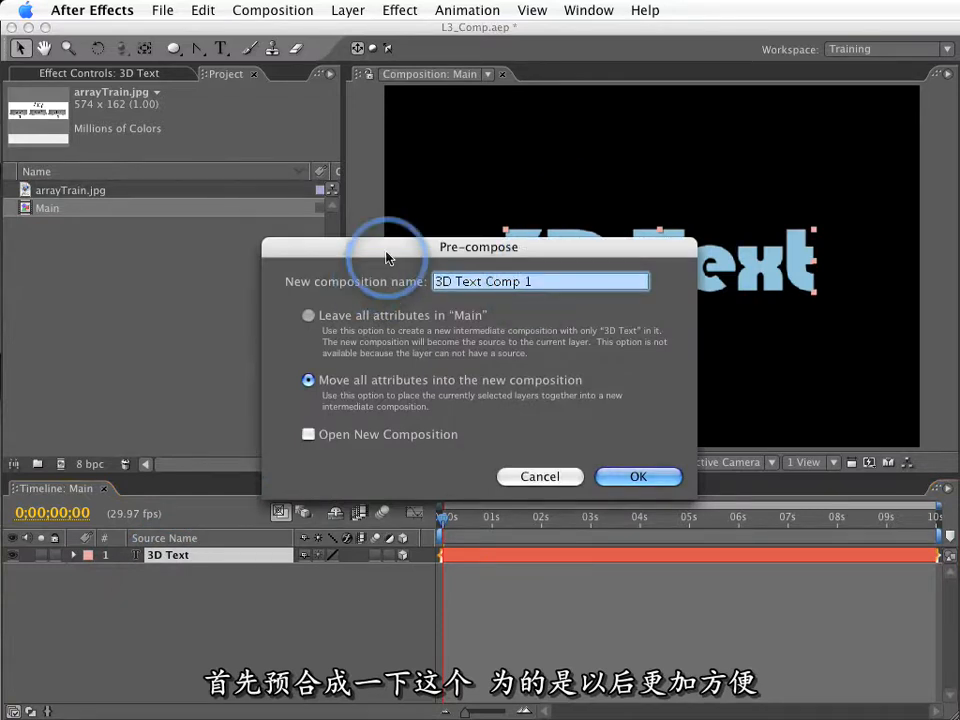
{"action": "key", "text": "BackSpace"}
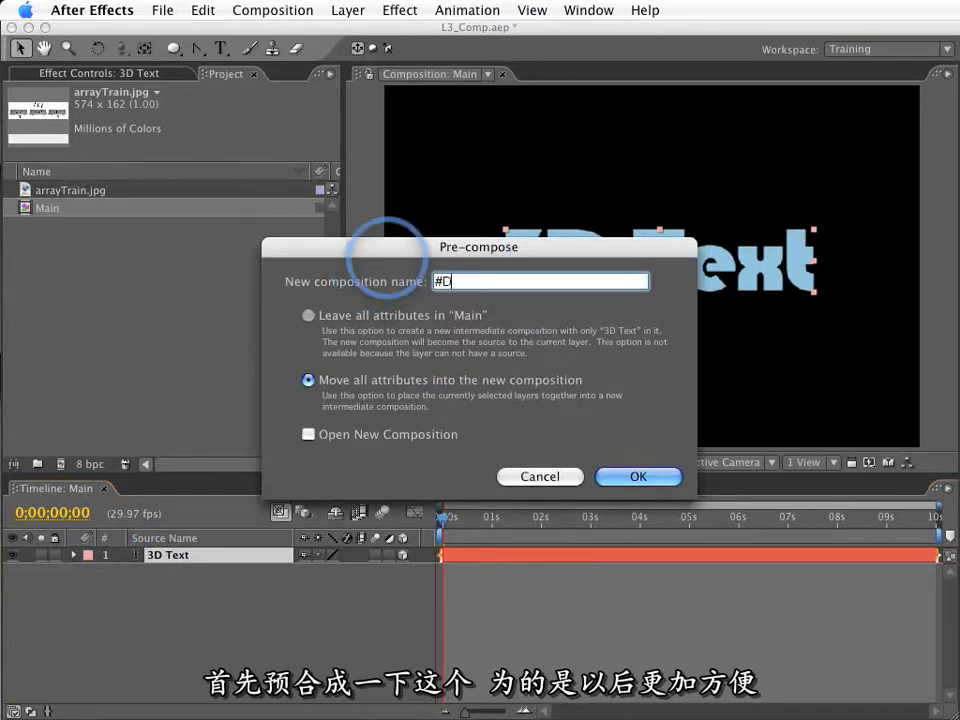
{"action": "type", "text": "#D"}
{"action": "key", "text": "BackSpace"}
{"action": "type", "text": "D Typ"}
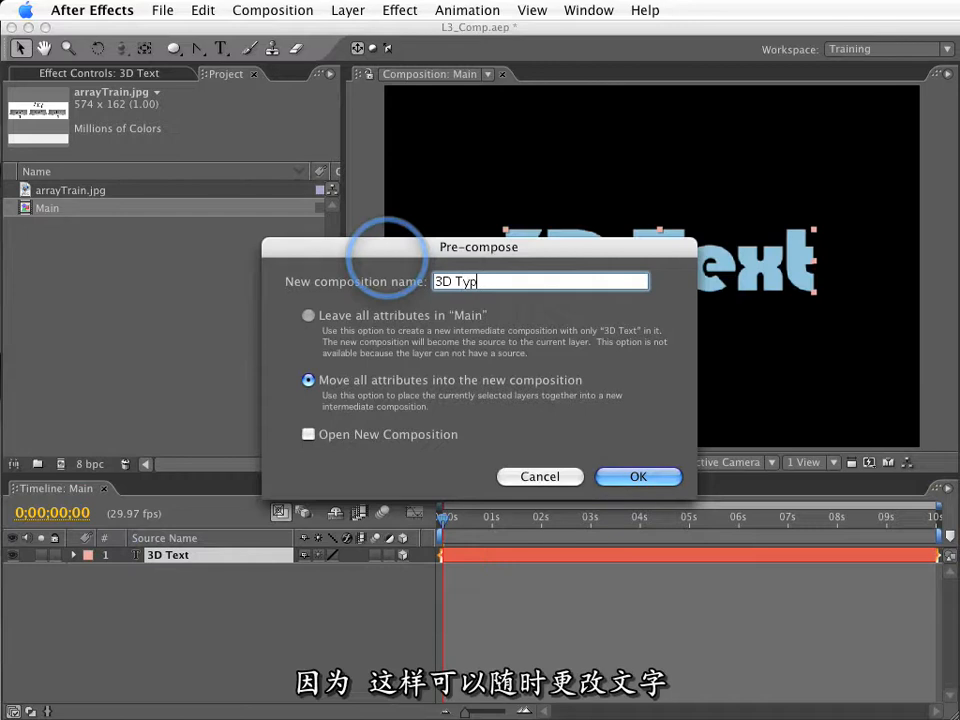
{"action": "type", "text": "e"}
{"action": "key", "text": "Return"}
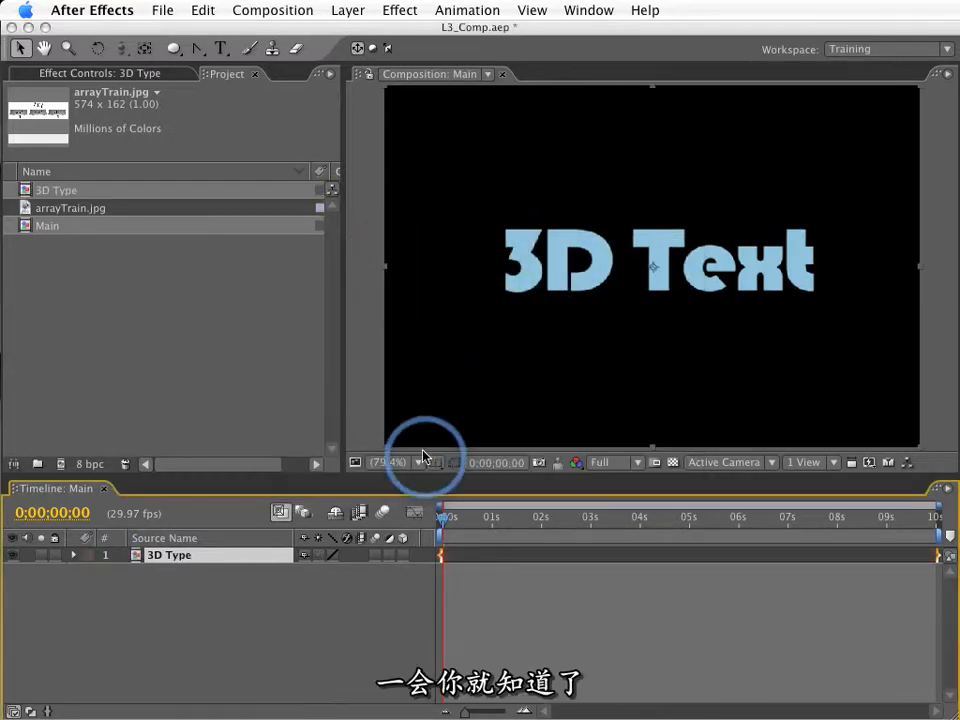
Turn on Collapse Transformations for the 3D Type layer and make it a 3D layer.
{"action": "left_click", "coordinate": [318, 555]}
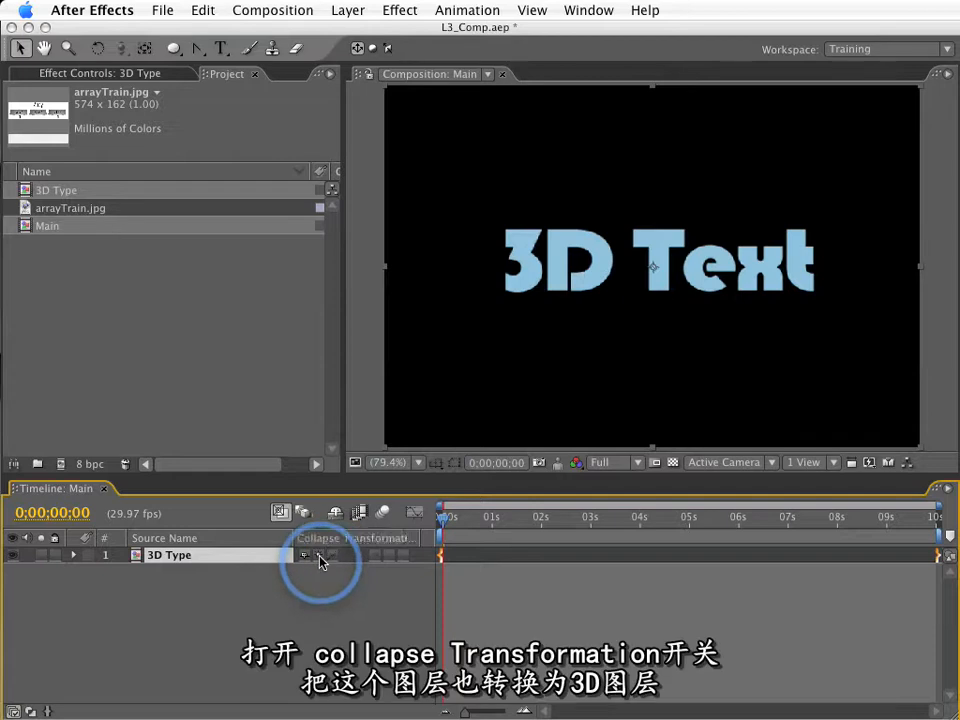
{"action": "left_click", "coordinate": [402, 555]}
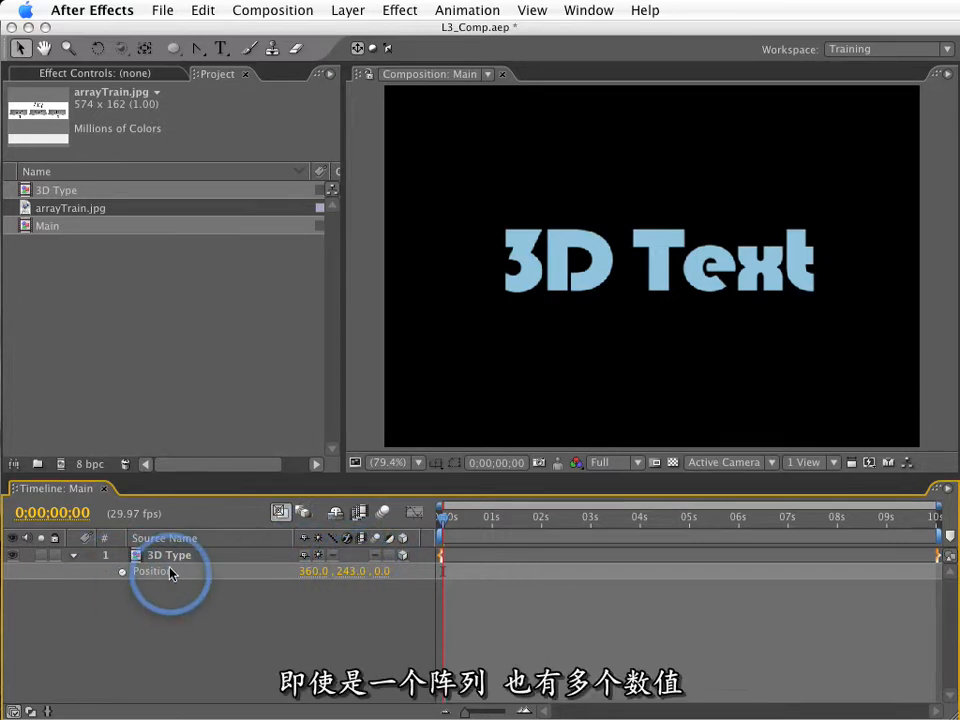
View the arrayTrain.jpg footage to examine how array values are numbered, and close it again.
{"action": "double_click", "coordinate": [50, 210]}
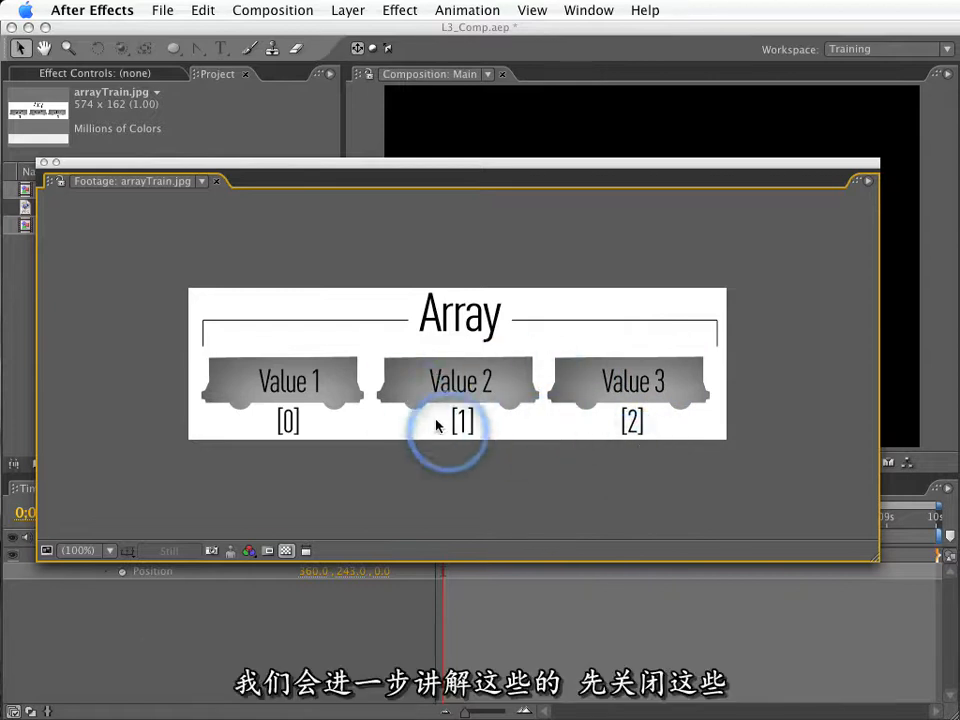
{"action": "left_click", "coordinate": [44, 163]}
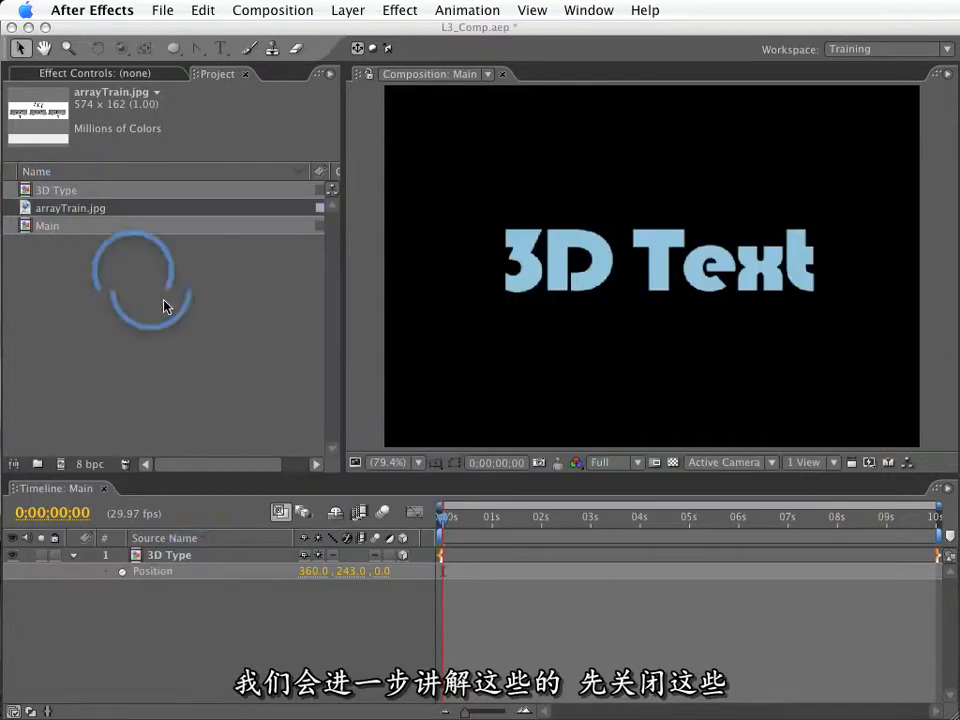
Add the expression [360, 243, index] to the 3D Type layer's Position.
{"action": "left_click", "coordinate": [121, 572], "text": "alt"}
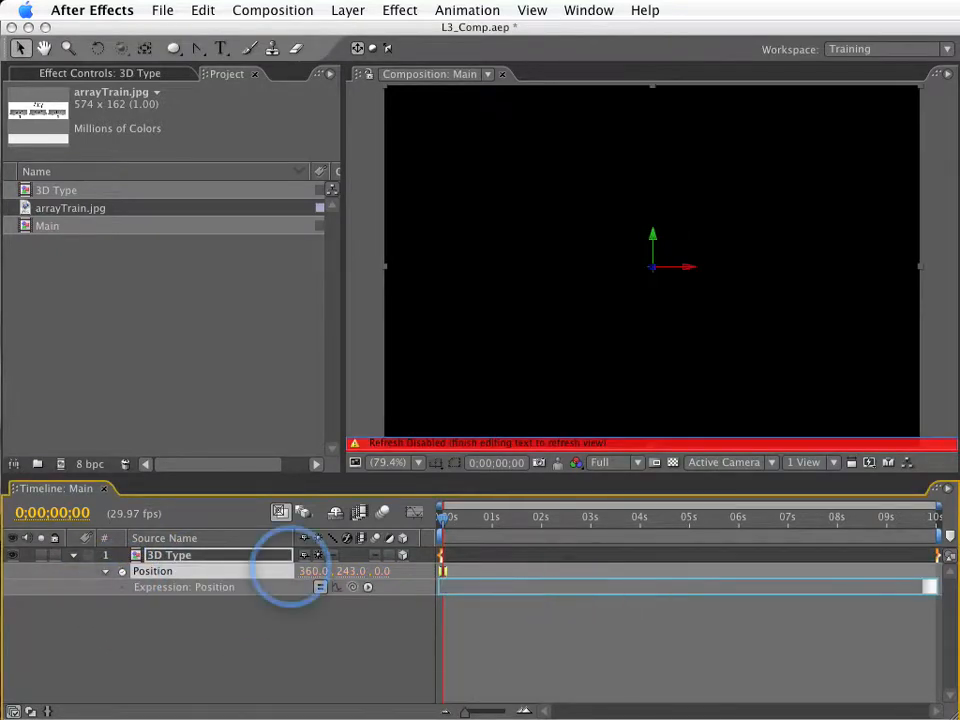
{"action": "type", "text": "[360, 243, in"}
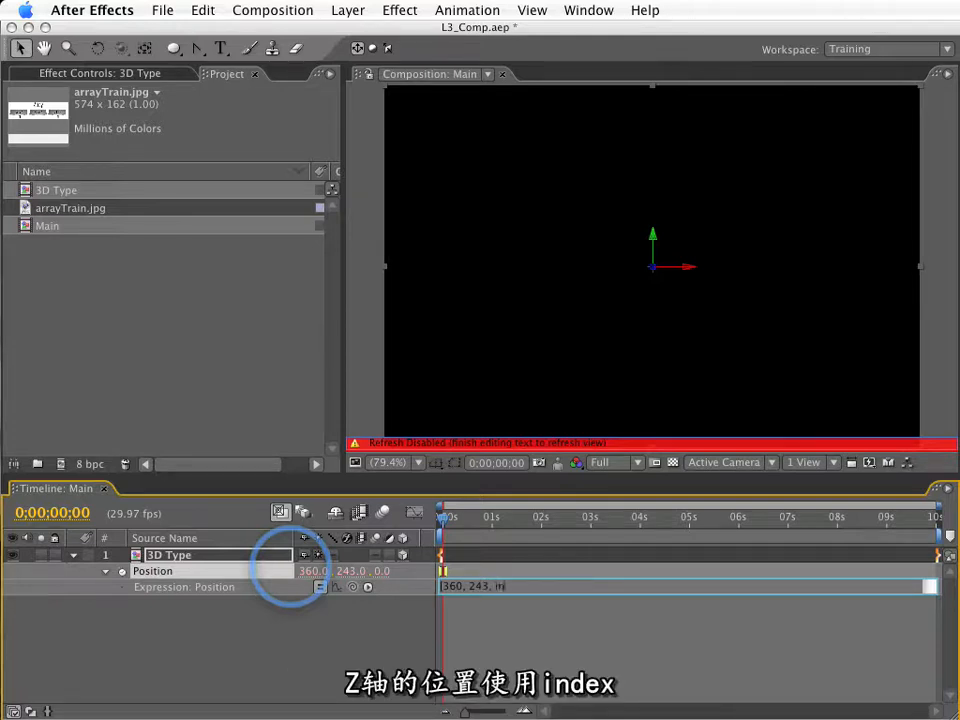
{"action": "type", "text": "ex"}
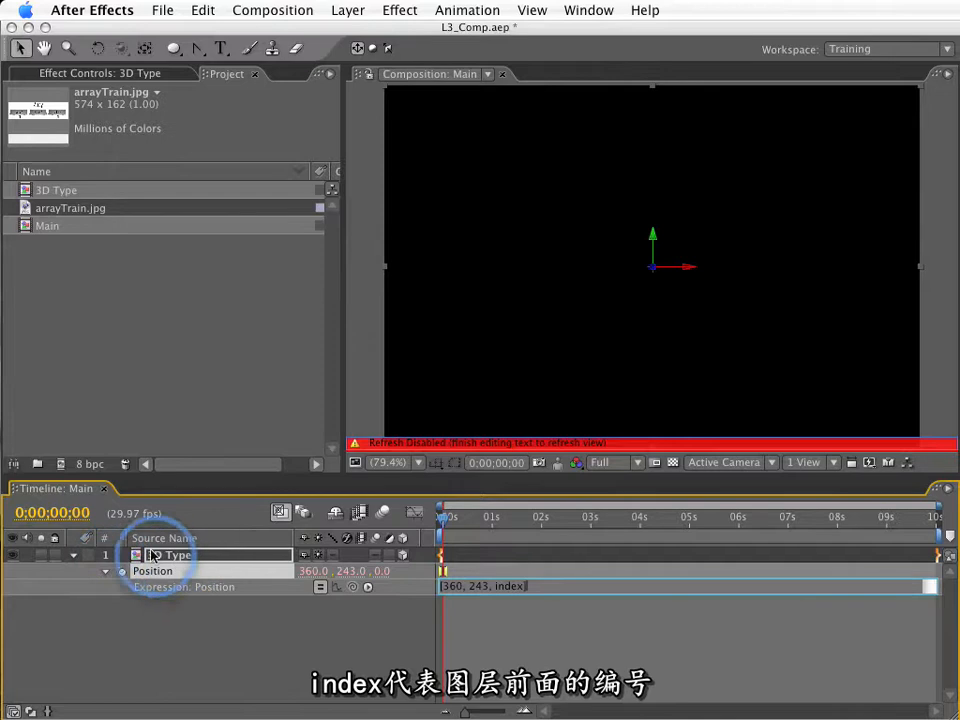
{"action": "left_click", "coordinate": [366, 622]}
Duplicate the 3D Type layer repeatedly until the composition holds 15 of them.
{"action": "left_click", "coordinate": [176, 563]}
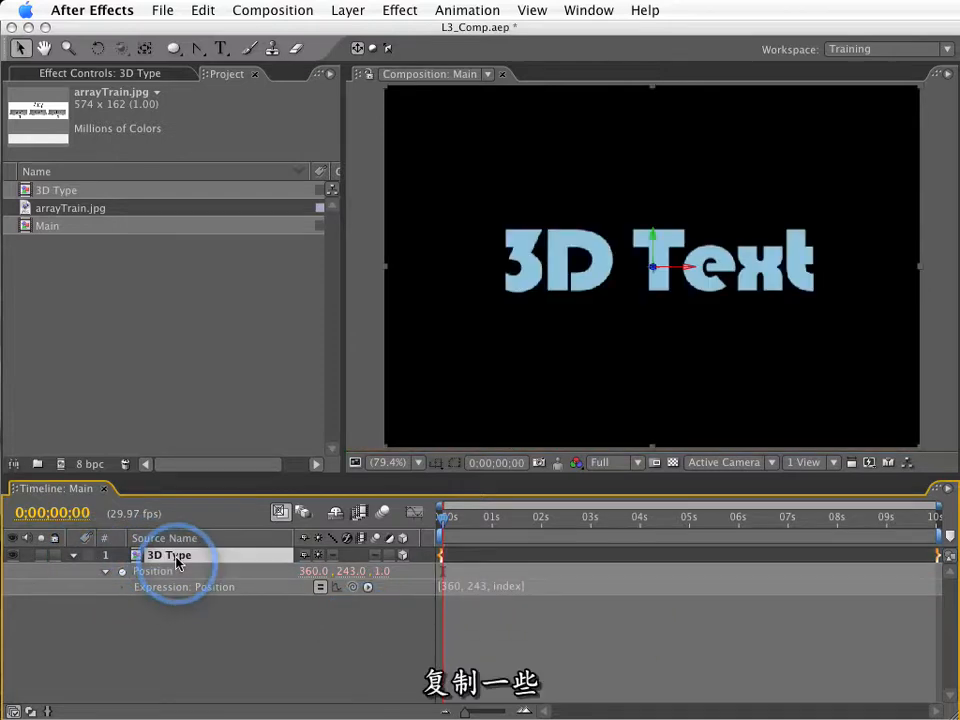
{"action": "key", "text": "super+d"}
{"action": "key", "text": "super+d"}
{"action": "key", "text": "super+d"}
{"action": "key", "text": "super+d"}
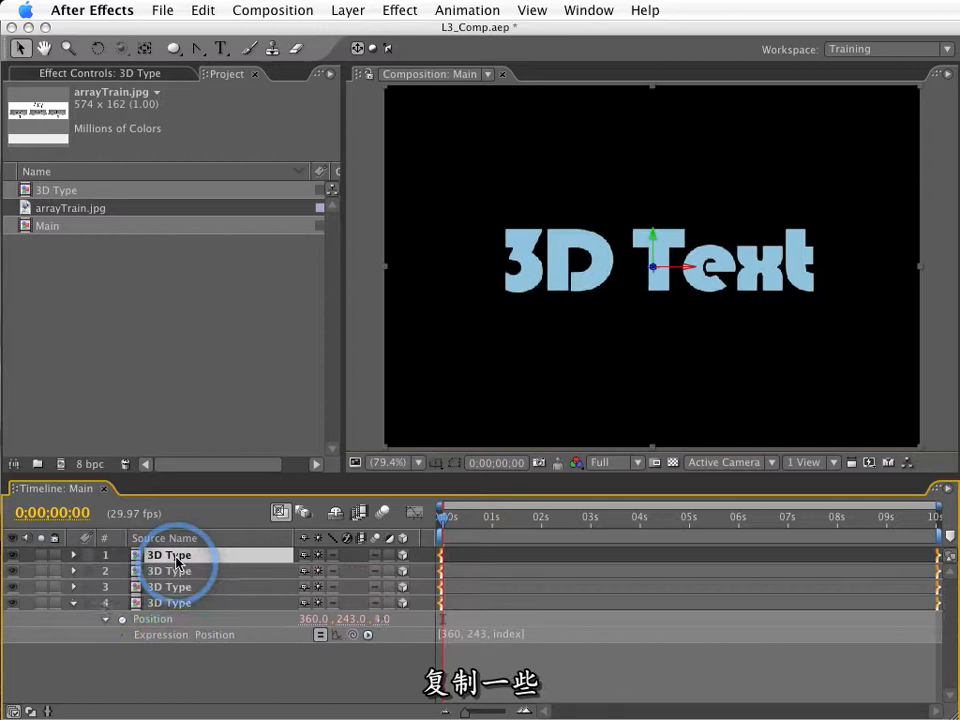
{"action": "key", "text": "super+d"}
{"action": "key", "text": "super+d"}
{"action": "key", "text": "super+d"}
{"action": "key", "text": "super+d"}
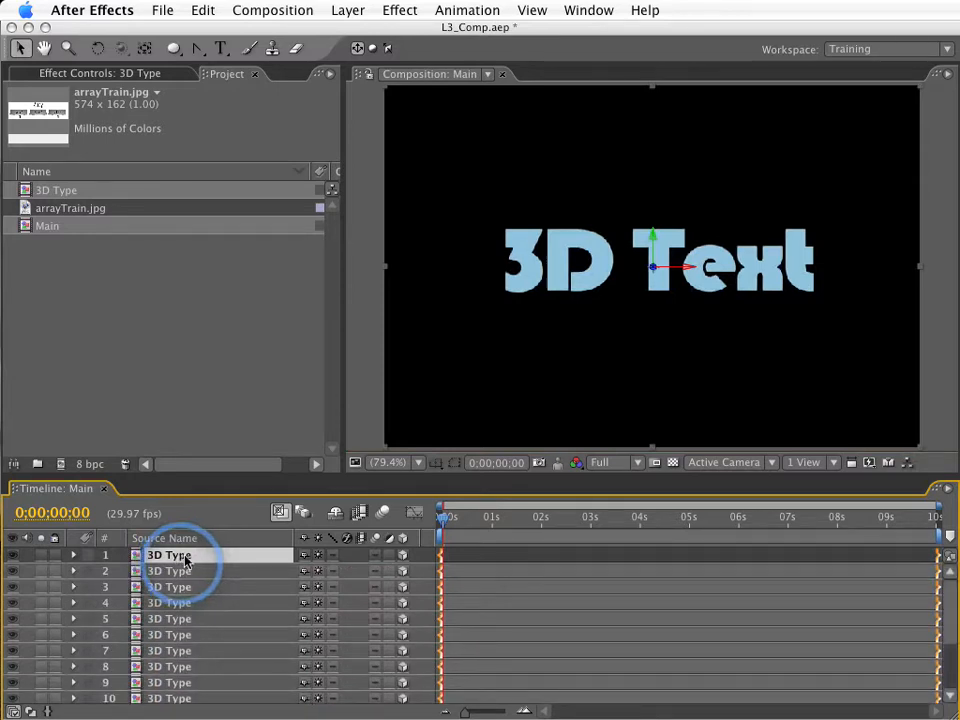
Add a camera with the default settings and orbit it to see the stacked text at an angle.
{"action": "left_click", "coordinate": [348, 10]}
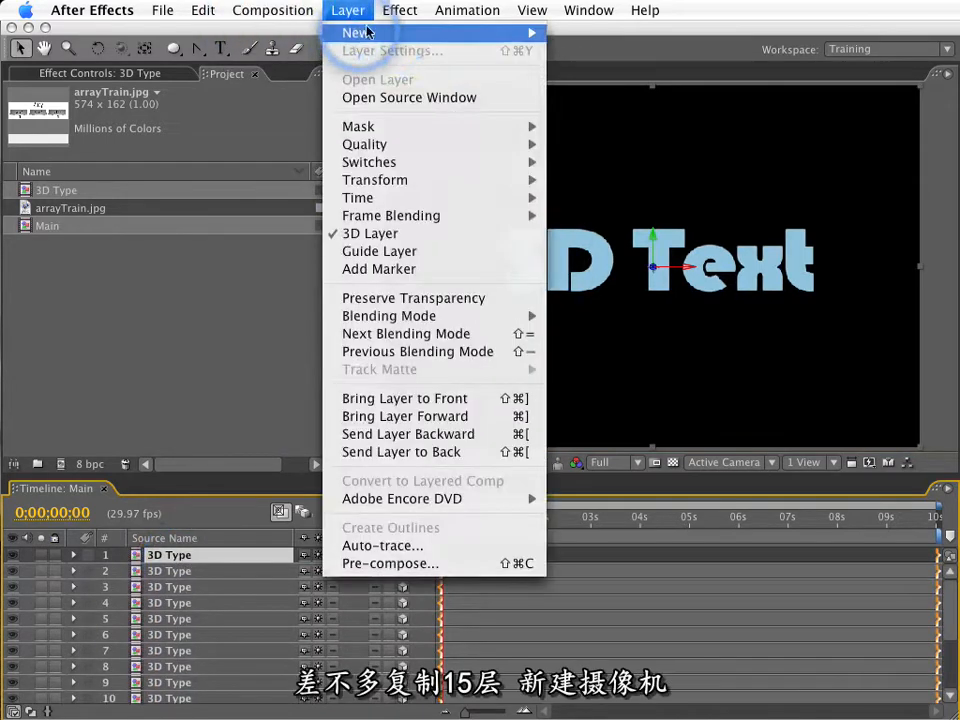
{"action": "mouse_move", "coordinate": [355, 32]}
{"action": "left_click", "coordinate": [630, 92]}
{"action": "key", "text": "Return"}
{"action": "key", "text": "c"}
{"action": "left_click_drag", "start_coordinate": [638, 249], "coordinate": [709, 266]}
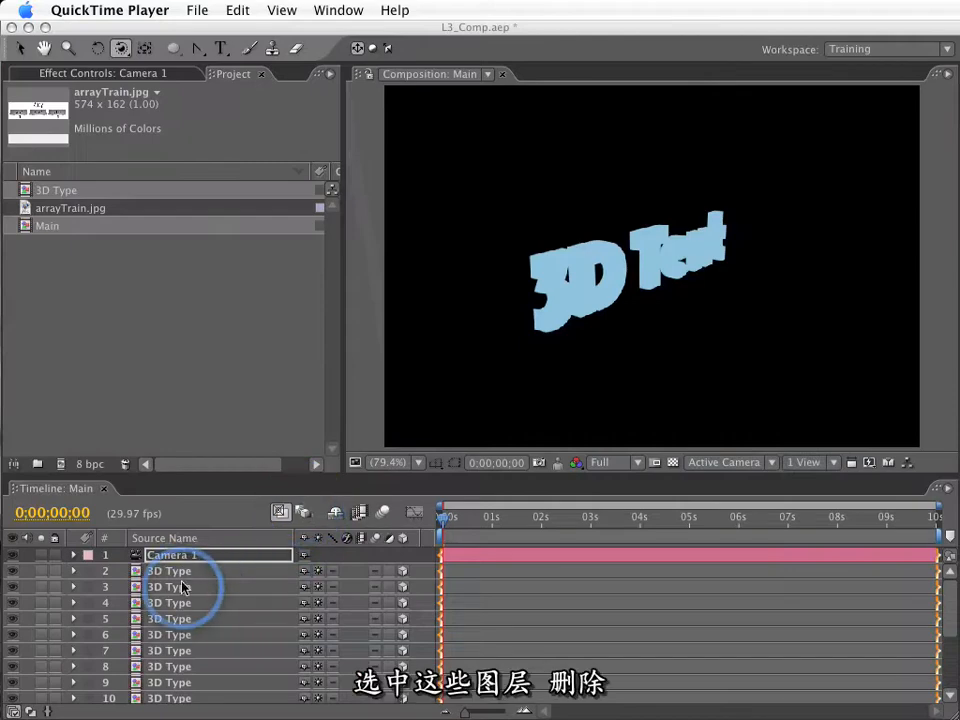
Delete the duplicated 3D Type layers from the timeline, keeping only one 3D Type layer.
{"action": "left_click", "coordinate": [180, 590]}
{"action": "scroll", "coordinate": [184, 620], "scroll_direction": "down", "scroll_amount": 4}
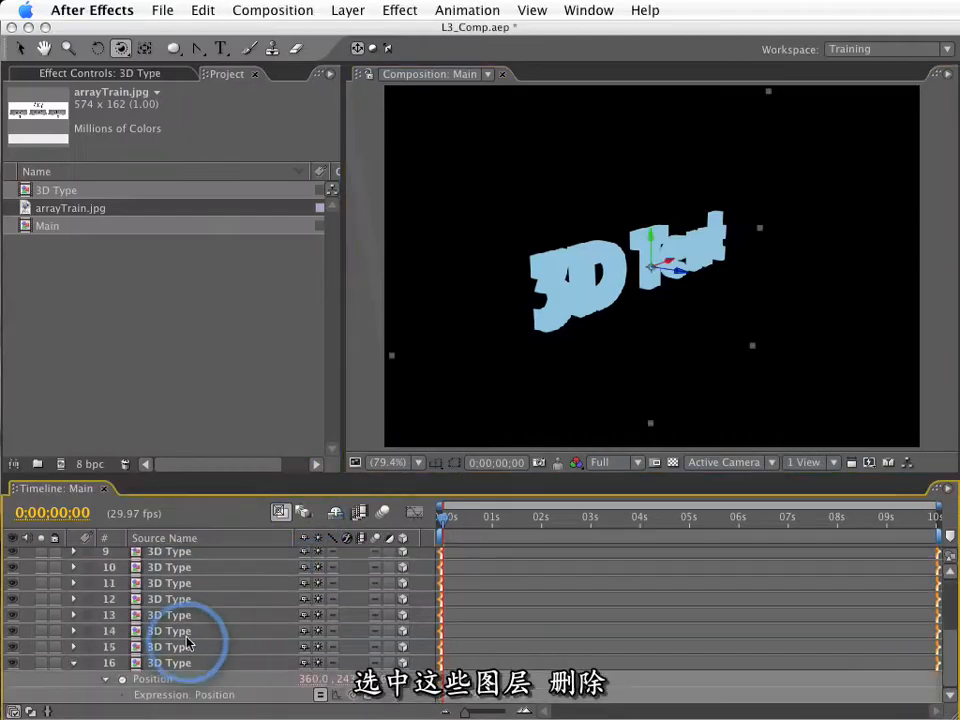
{"action": "left_click", "coordinate": [184, 663], "text": "shift"}
{"action": "key", "text": "Delete"}
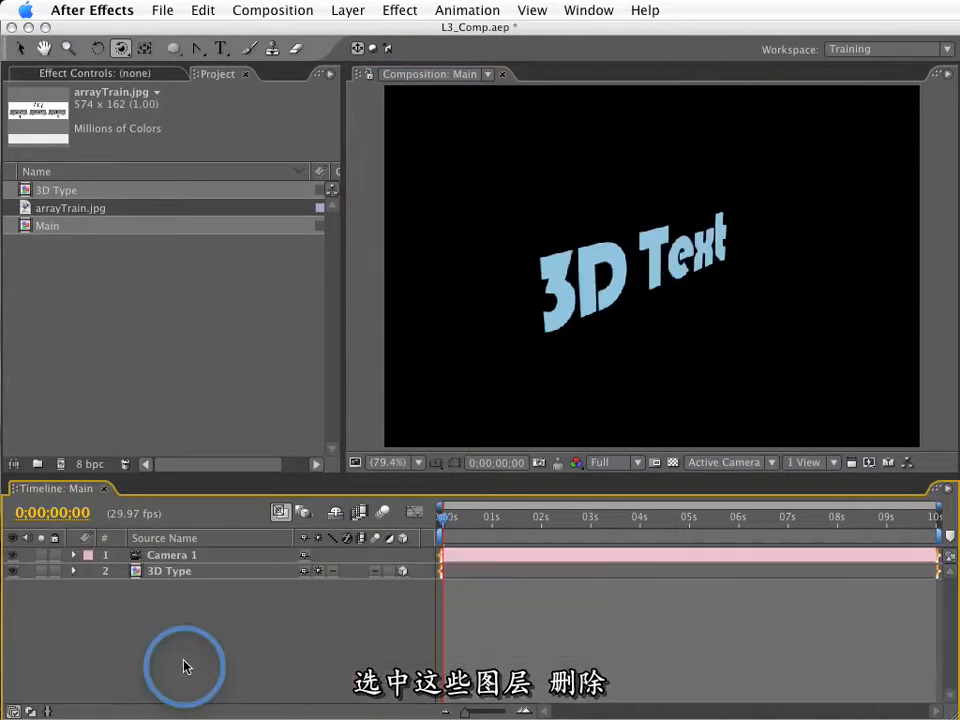
Reveal the remaining 3D Type layer's Position expression and try to move the text in the composition.
{"action": "left_click", "coordinate": [172, 571]}
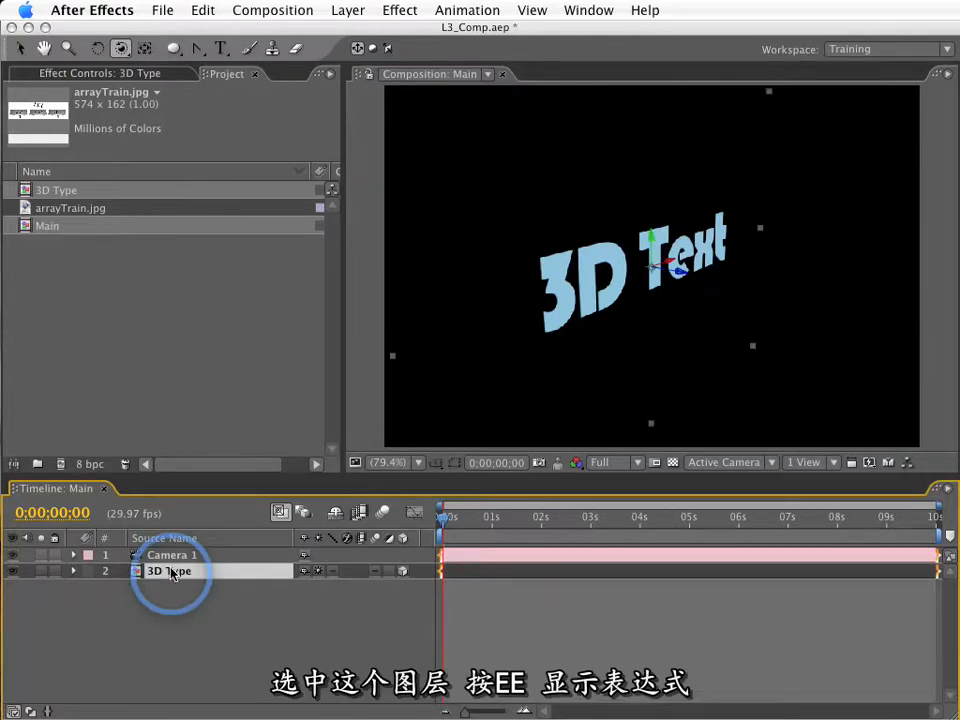
{"action": "key", "text": "e"}
{"action": "key", "text": "e"}
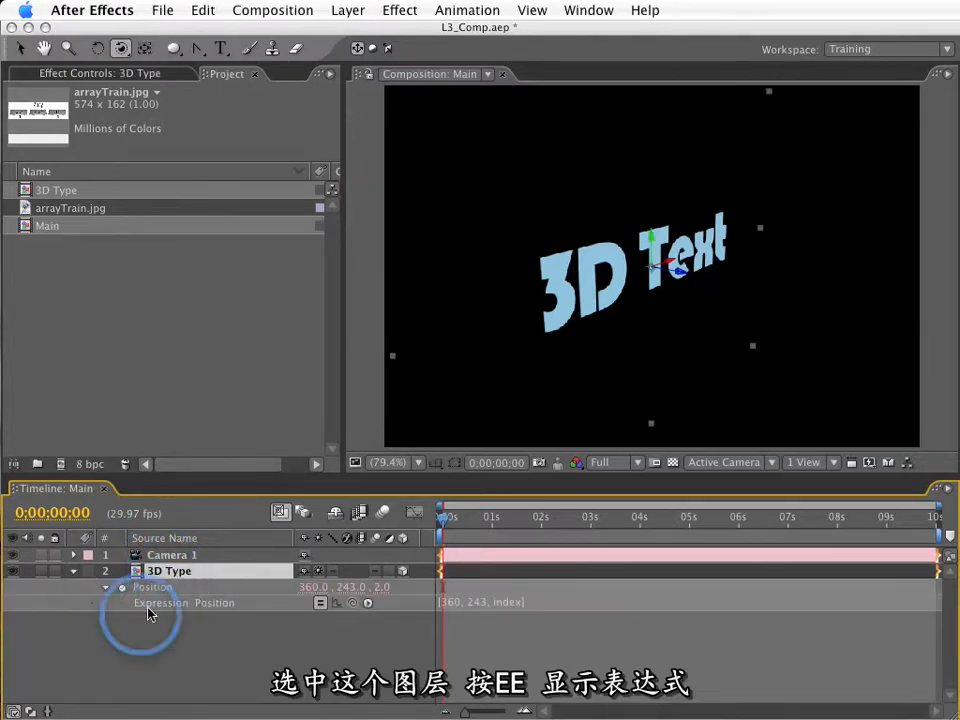
{"action": "left_click", "coordinate": [490, 604]}
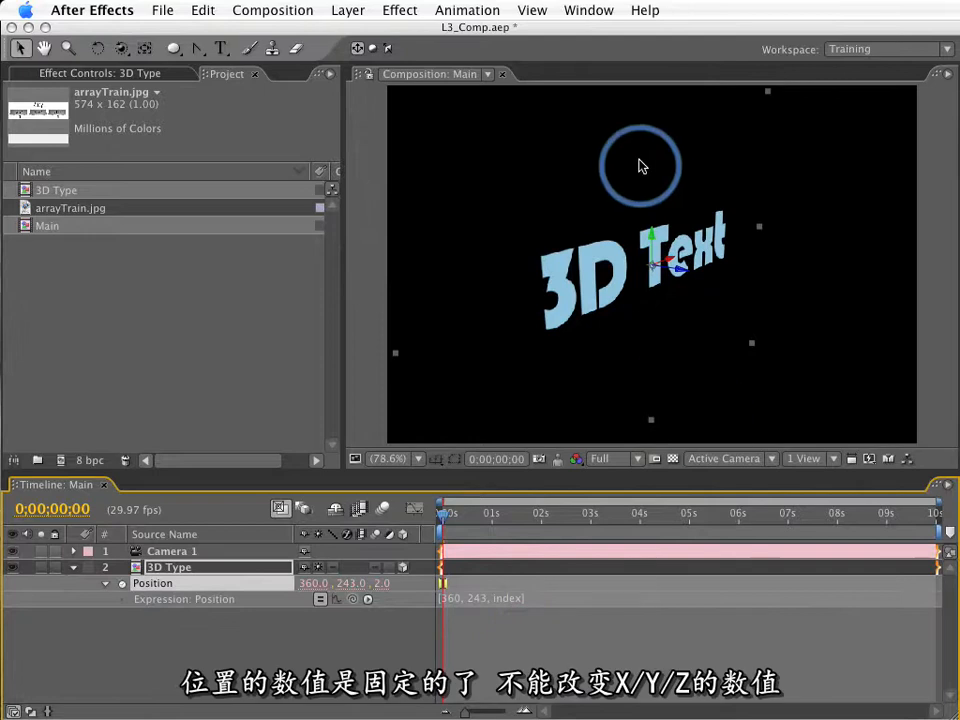
{"action": "left_click", "coordinate": [651, 222]}
{"action": "left_click_drag", "start_coordinate": [651, 222], "coordinate": [488, 484]}
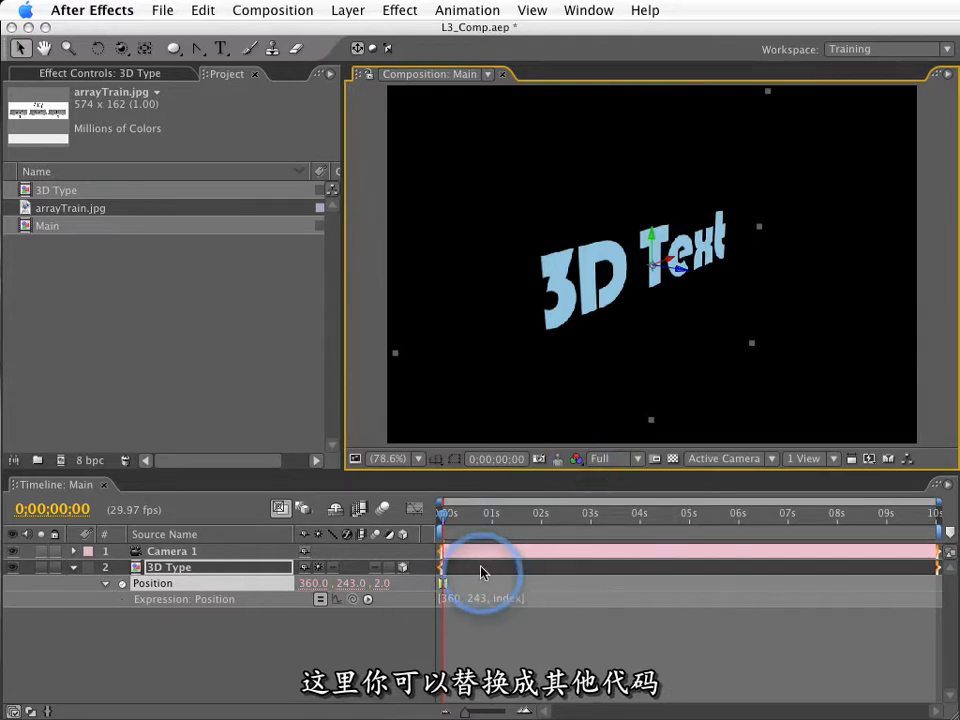
Change the 3D Type layer's Position expression to [position[0], position[1], index].
{"action": "left_click", "coordinate": [455, 599]}
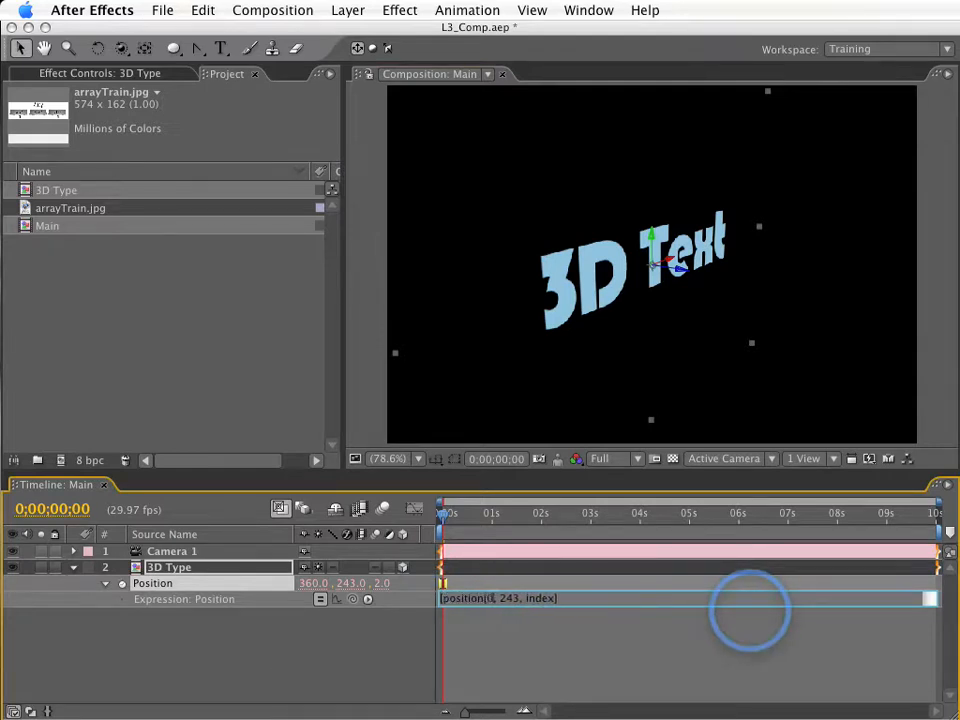
{"action": "type", "text": "0], p"}
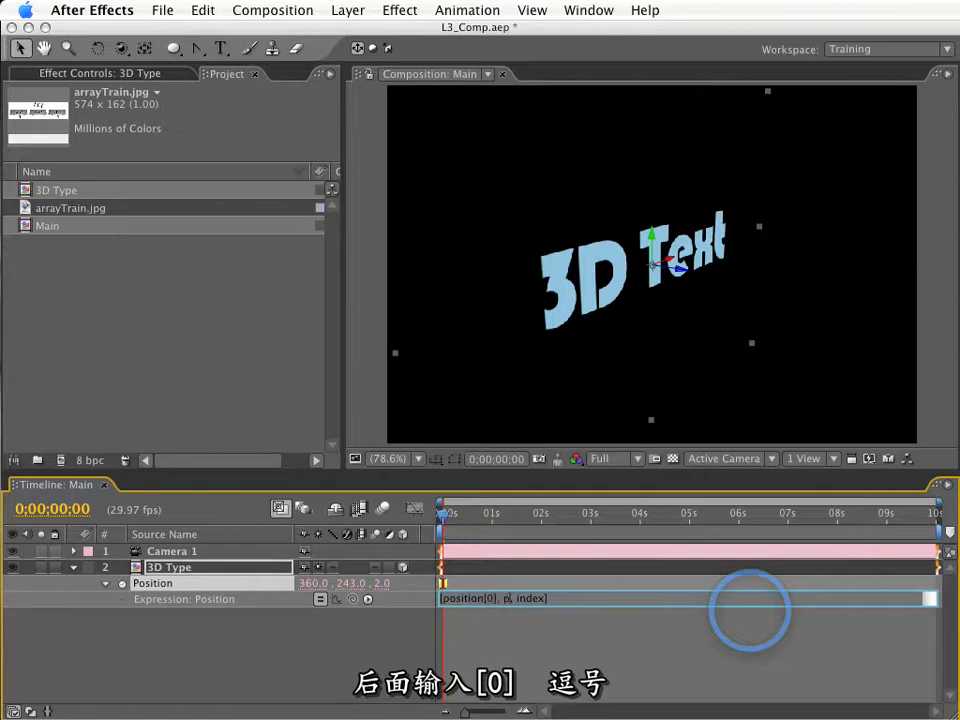
{"action": "type", "text": "osition[1]"}
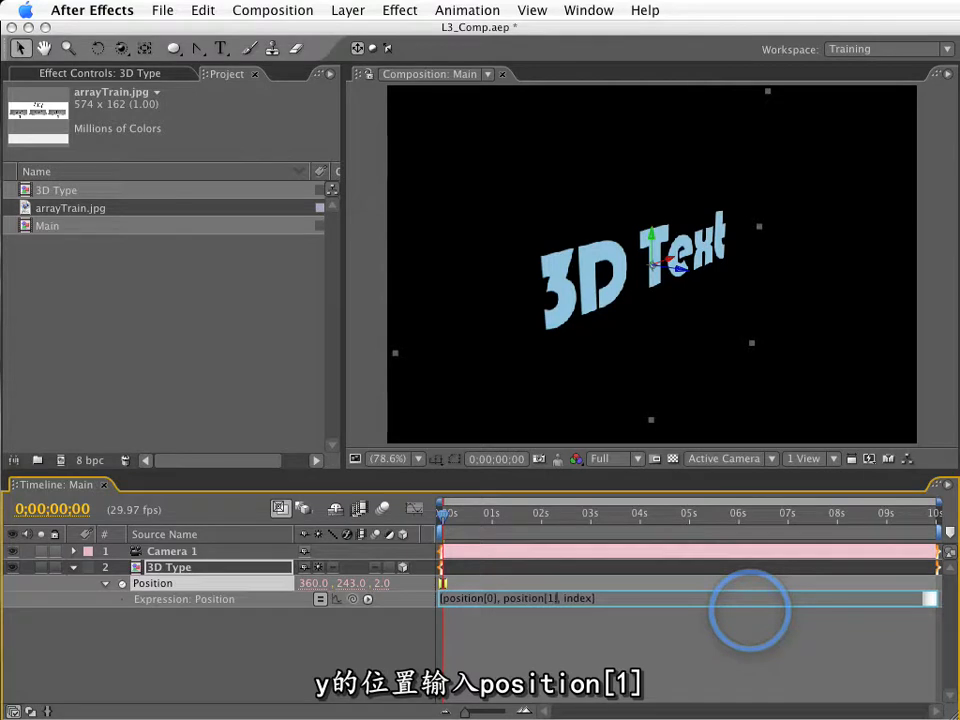
{"action": "left_click", "coordinate": [445, 620]}
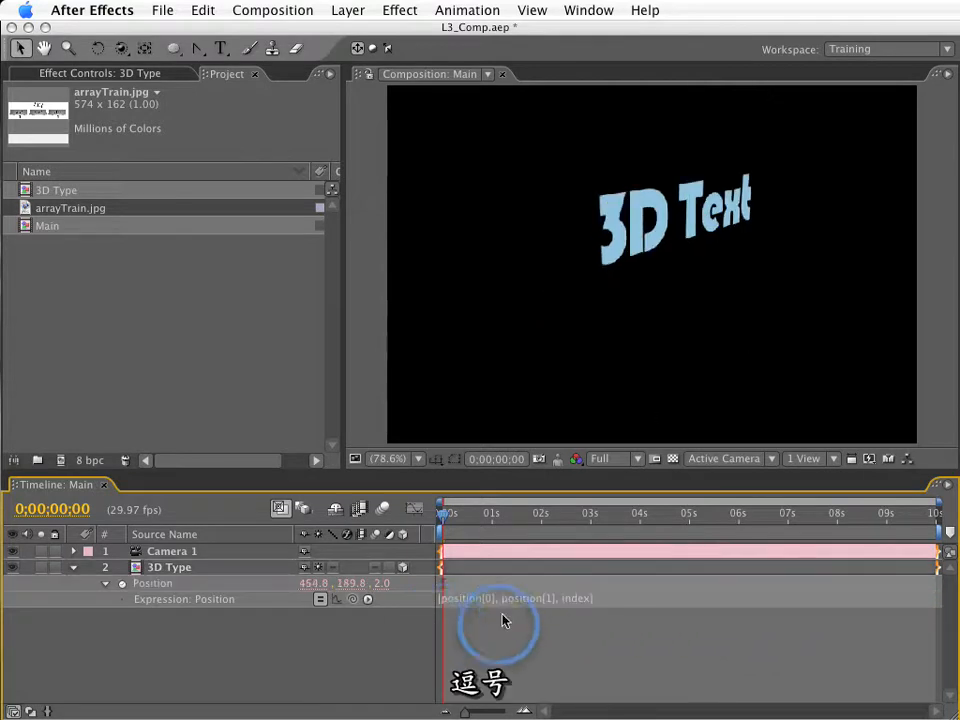
Review the arrayTrain.jpg diagram again to match its indexes to the position dimensions, and close it.
{"action": "double_click", "coordinate": [80, 209]}
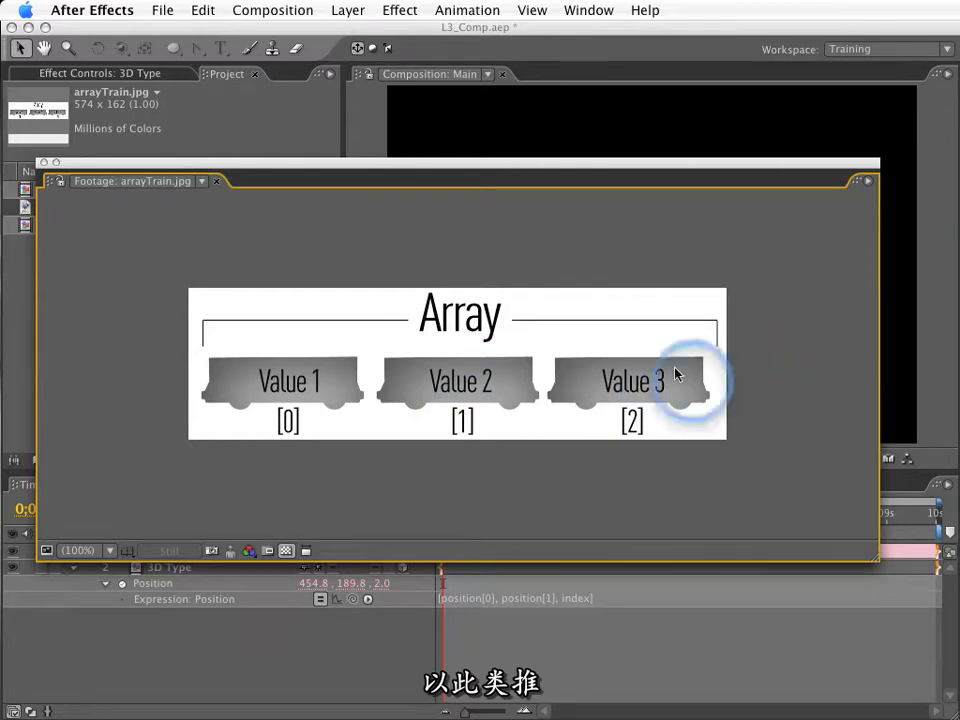
{"action": "left_click", "coordinate": [44, 162]}
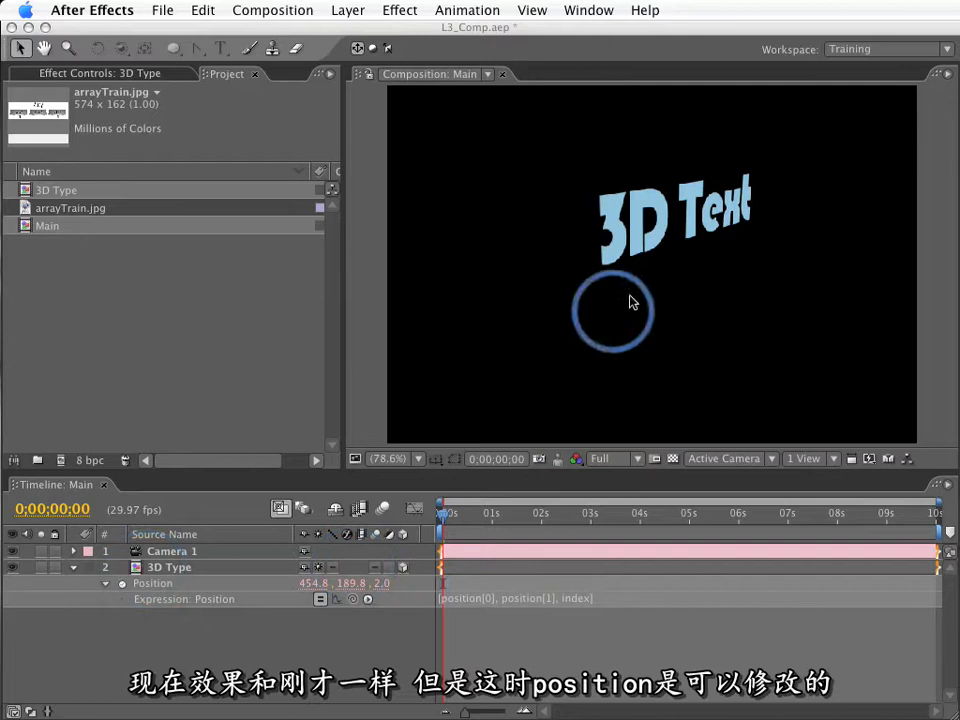
Duplicate the 3D Type layer with the new expression until there are 14 of them, building an extrusion.
{"action": "left_click", "coordinate": [671, 217]}
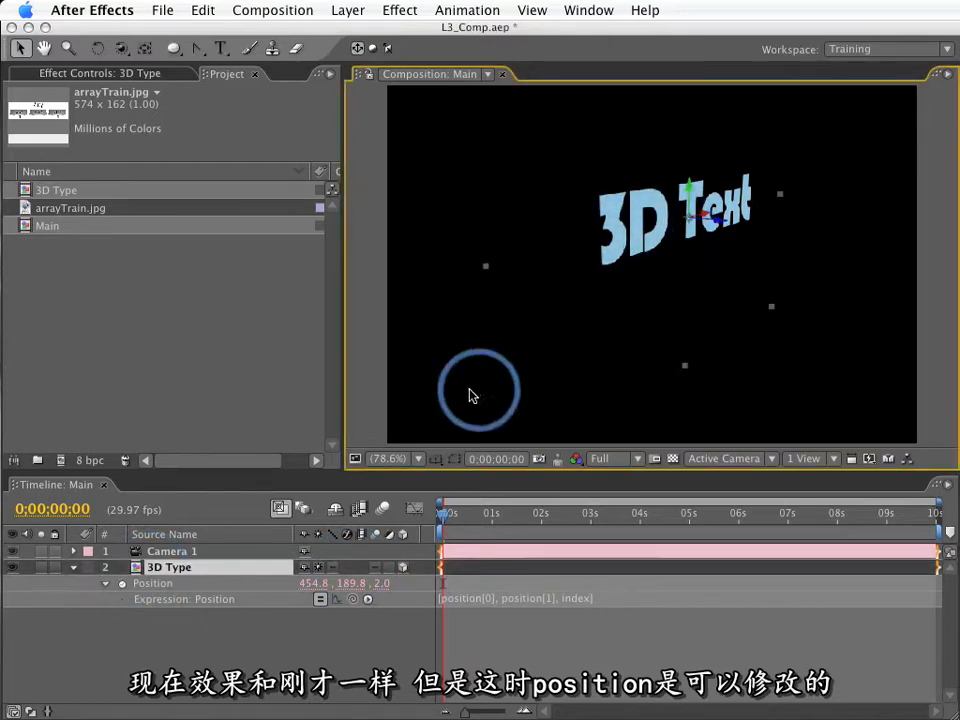
{"action": "key", "text": "super+d"}
{"action": "key", "text": "super+d"}
{"action": "key", "text": "super+d"}
{"action": "key", "text": "super+d"}
{"action": "key", "text": "super+d"}
{"action": "key", "text": "super+d"}
{"action": "key", "text": "super+d"}
{"action": "key", "text": "super+d"}
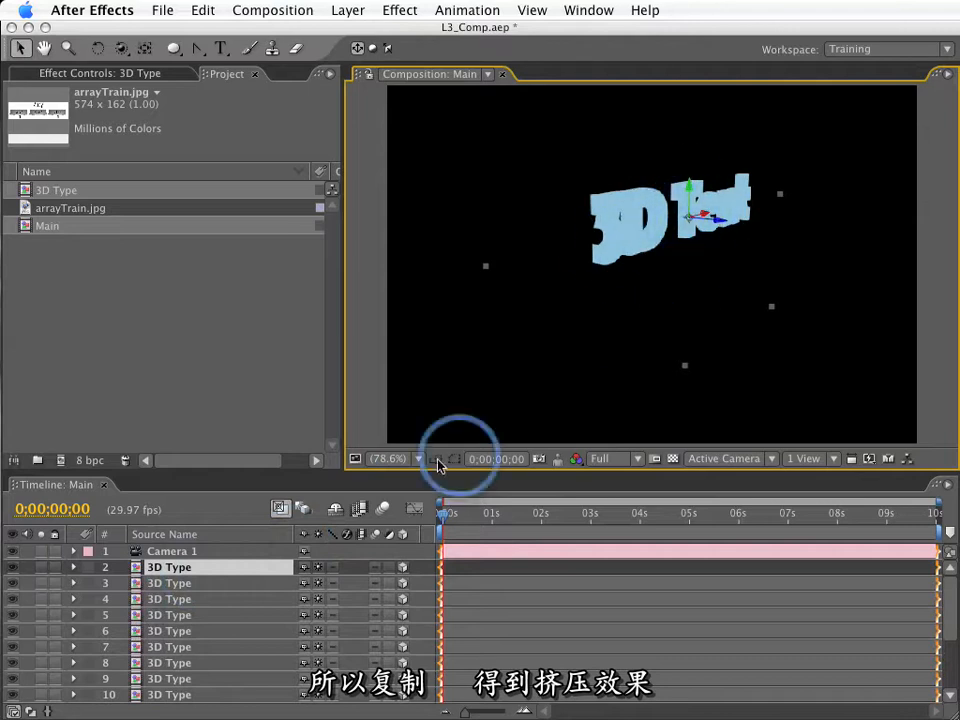
Delete the new 3D Type duplicates so that a single 3D Type layer remains below the camera.
{"action": "left_click", "coordinate": [168, 582]}
{"action": "scroll", "coordinate": [208, 620], "scroll_direction": "down", "scroll_amount": 5}
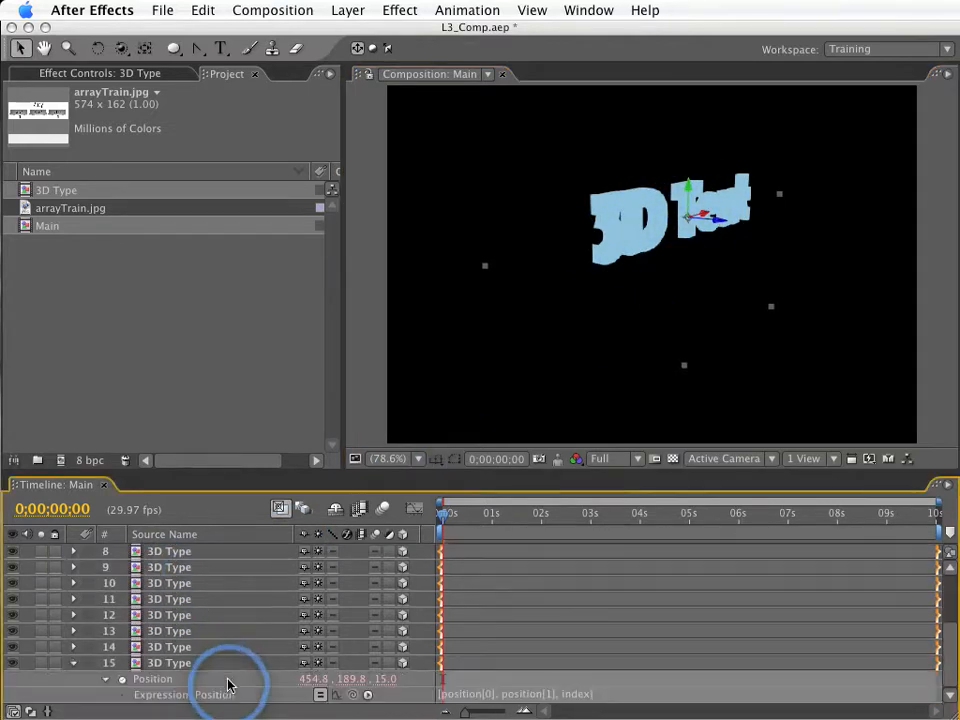
{"action": "left_click", "coordinate": [177, 651], "text": "shift"}
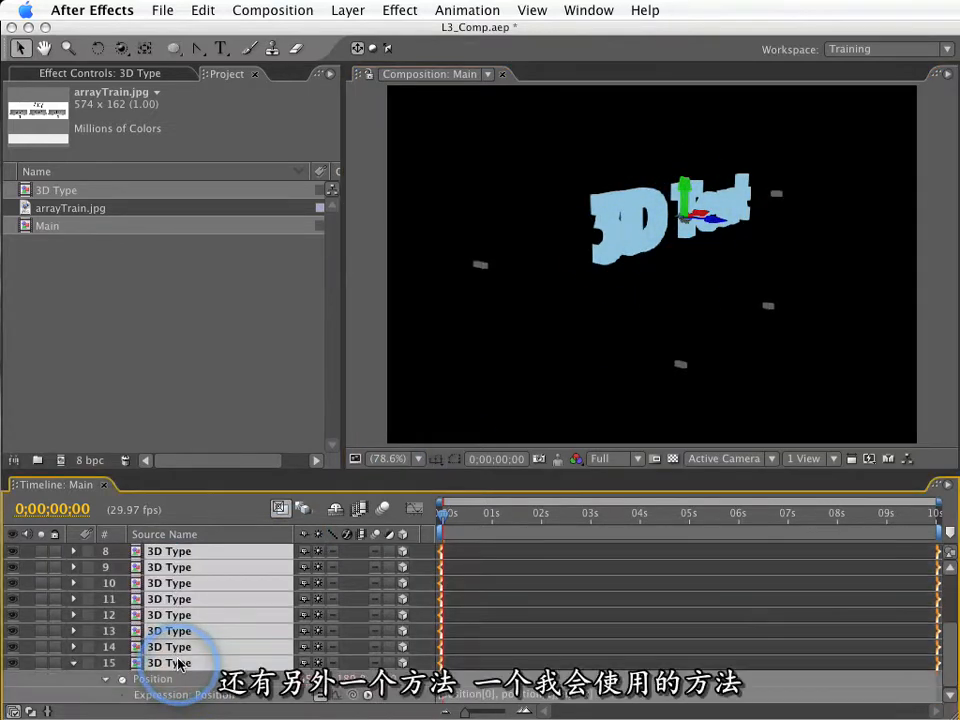
{"action": "key", "text": "Delete"}
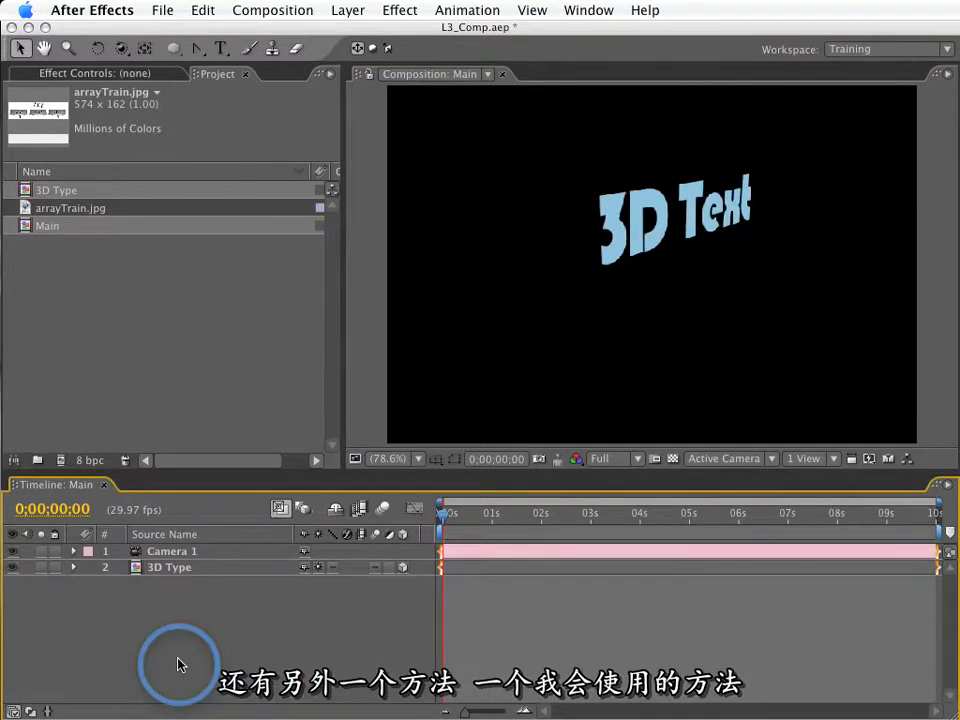
Change the 3D Type layer's Position expression to position + [0,0,index] and compare its value order with the arrayTrain.jpg diagram.
{"action": "left_click", "coordinate": [171, 567]}
{"action": "key", "text": "e"}
{"action": "key", "text": "e"}
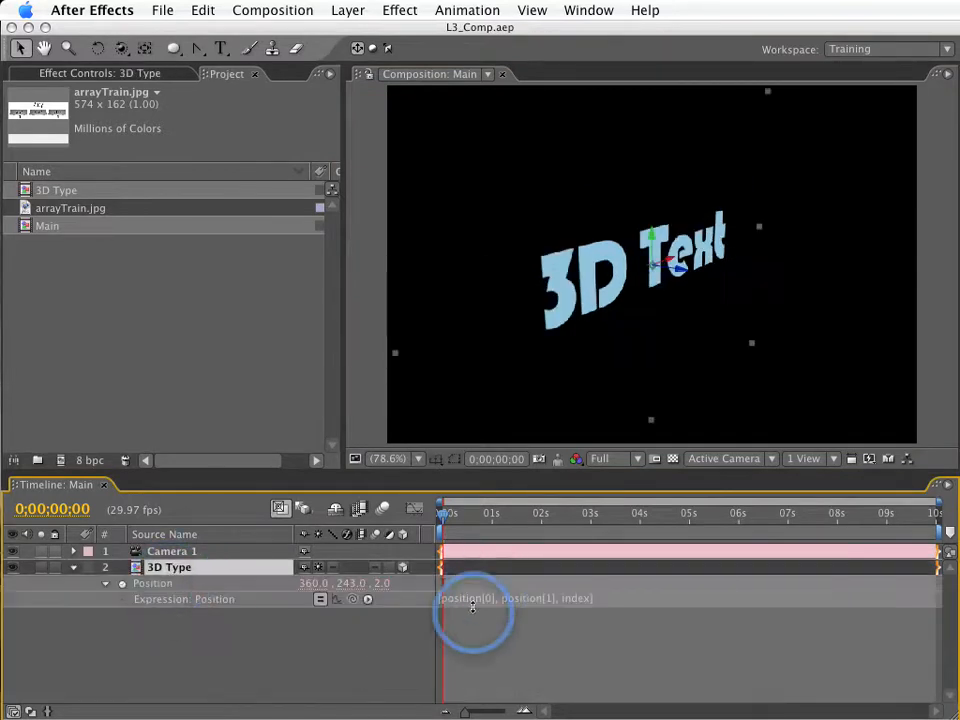
{"action": "left_click", "coordinate": [474, 605]}
{"action": "left_click", "coordinate": [480, 604]}
{"action": "type", "text": "posi"}
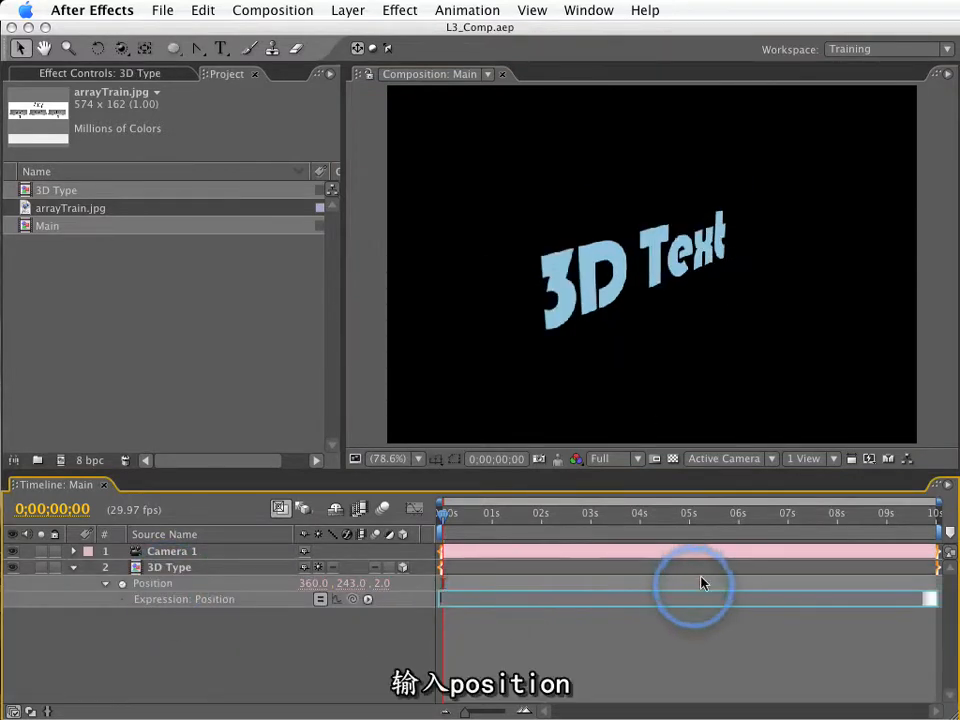
{"action": "type", "text": "ti9o"}
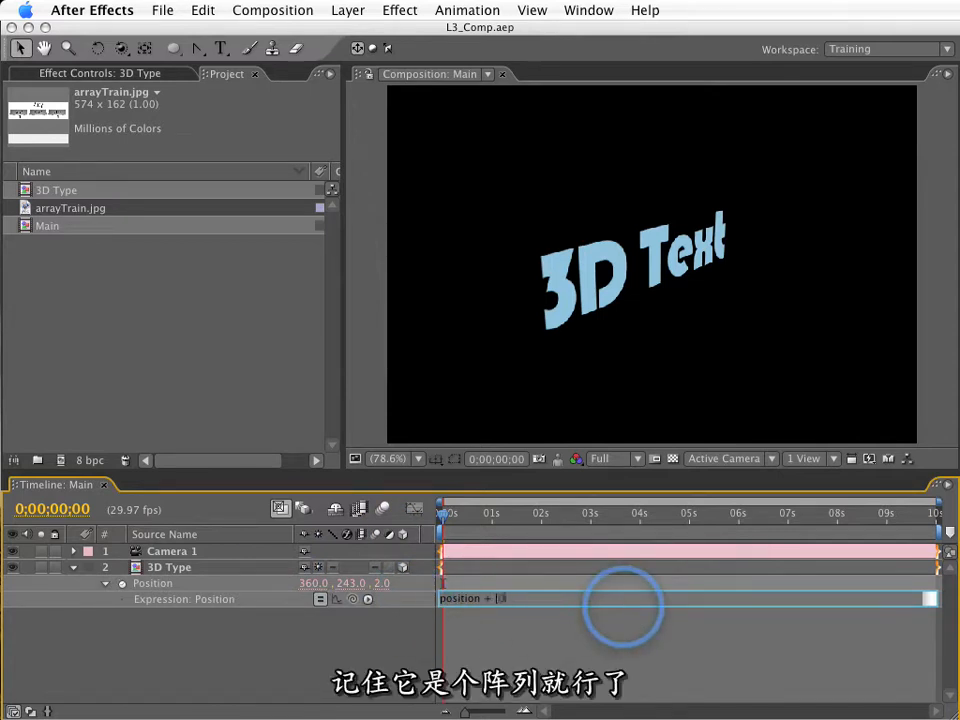
{"action": "type", "text": "0,0,index"}
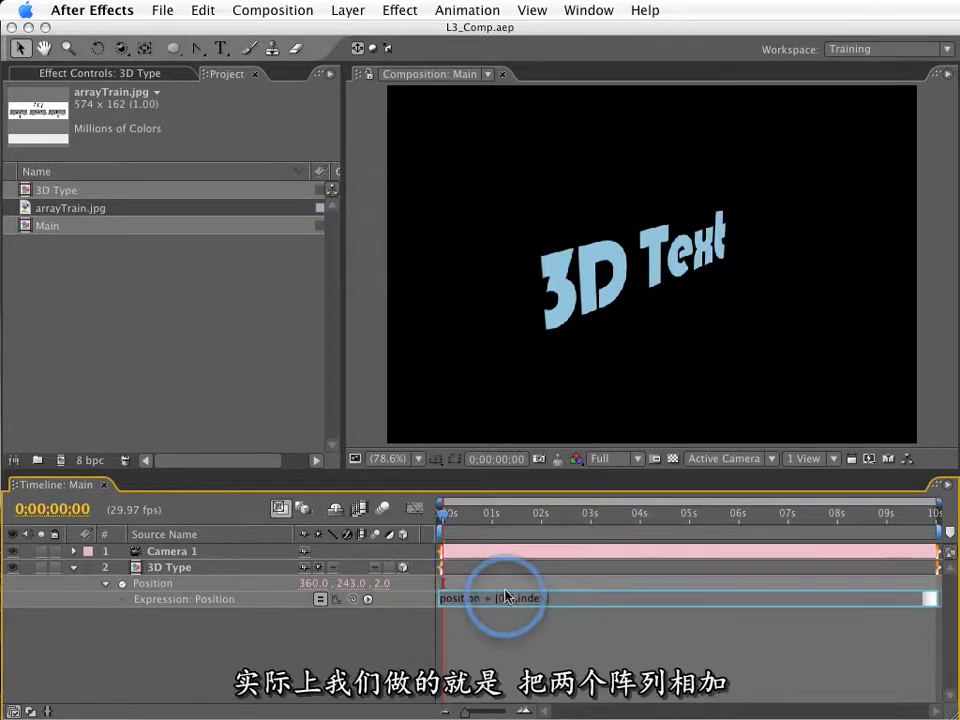
{"action": "double_click", "coordinate": [69, 208]}
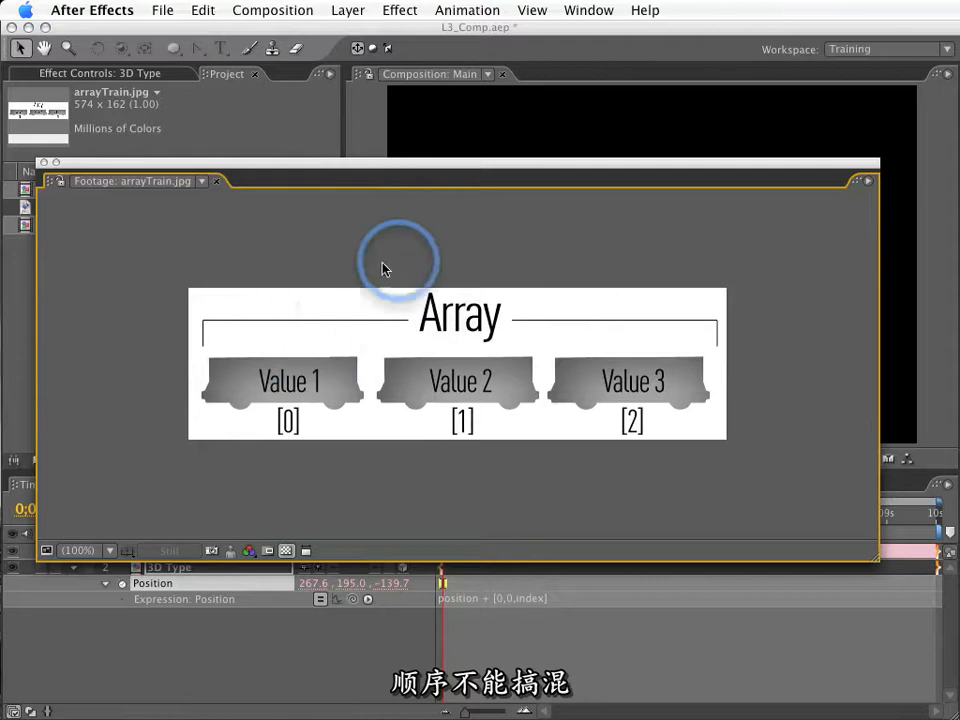
{"action": "left_click", "coordinate": [42, 164]}
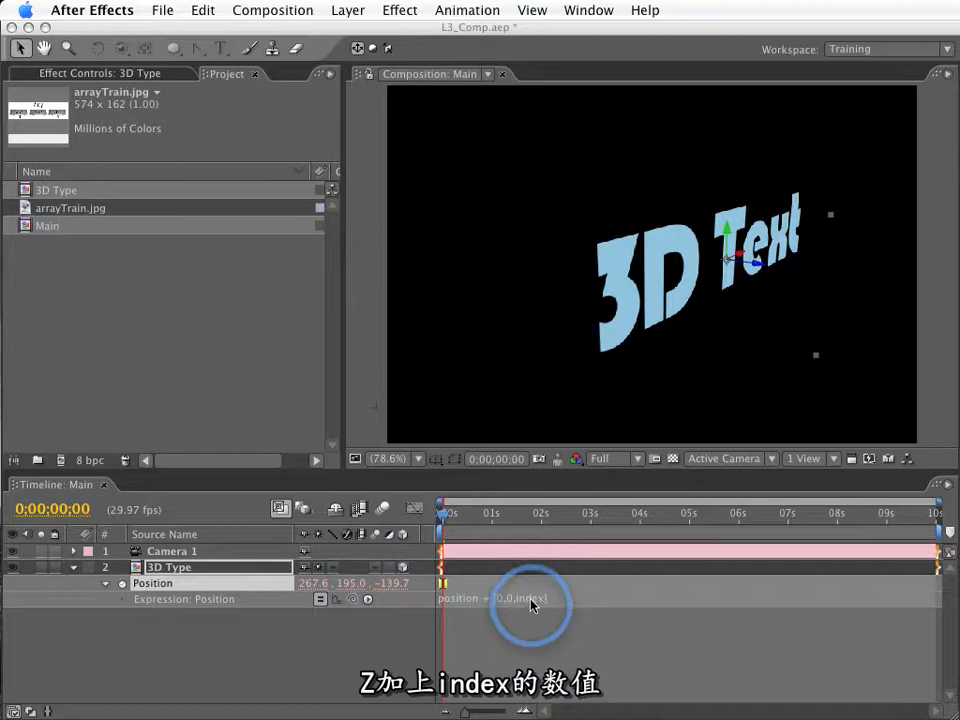
Duplicate the 3D Type layer with the position + [0,0,index] expression until at least nine copies form an extrusion.
{"action": "left_click", "coordinate": [184, 553]}
{"action": "left_click", "coordinate": [187, 569]}
{"action": "key", "text": "ctrl+d"}
{"action": "key", "text": "ctrl+d"}
{"action": "key", "text": "ctrl+d"}
{"action": "key", "text": "ctrl+d"}
{"action": "key", "text": "ctrl+d"}
{"action": "key", "text": "ctrl+d"}
{"action": "key", "text": "ctrl+d"}
{"action": "key", "text": "ctrl+d"}
{"action": "key", "text": "ctrl+d"}
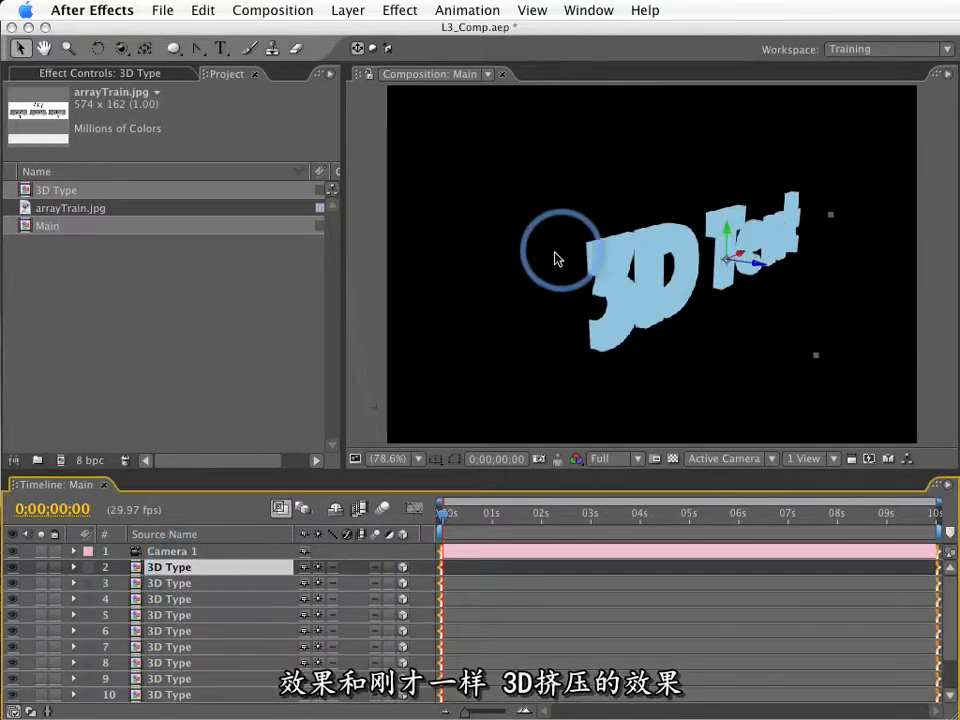
Delete every 3D Type layer except the one directly below the camera.
{"action": "left_click", "coordinate": [184, 580]}
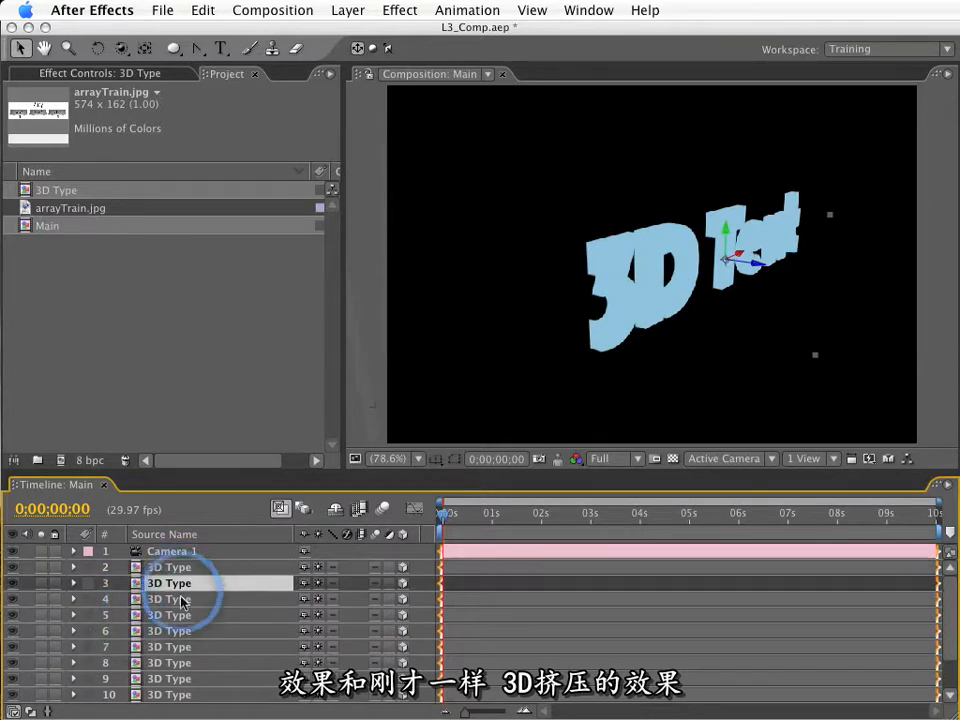
{"action": "scroll", "coordinate": [184, 610], "scroll_direction": "down", "scroll_amount": 3}
{"action": "scroll", "coordinate": [150, 620], "scroll_direction": "up", "scroll_amount": 3}
{"action": "left_click", "coordinate": [141, 567], "text": "shift"}
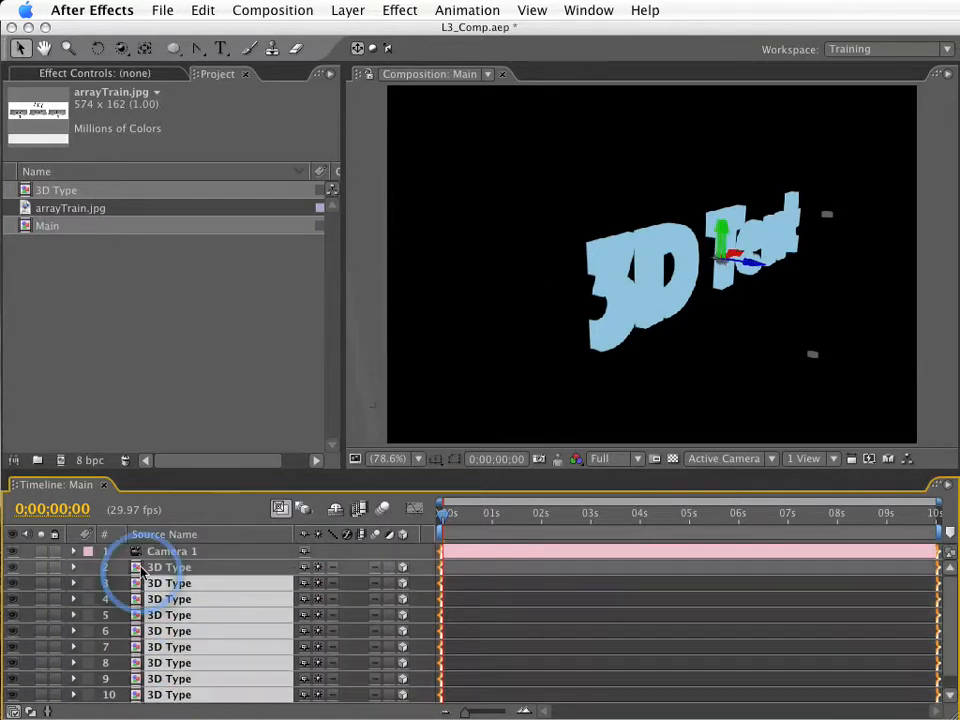
{"action": "key", "text": "Delete"}
Replace the word position with value in the 3D Type layer's Position expression, making it value + [0,0,index].
{"action": "left_click", "coordinate": [141, 567]}
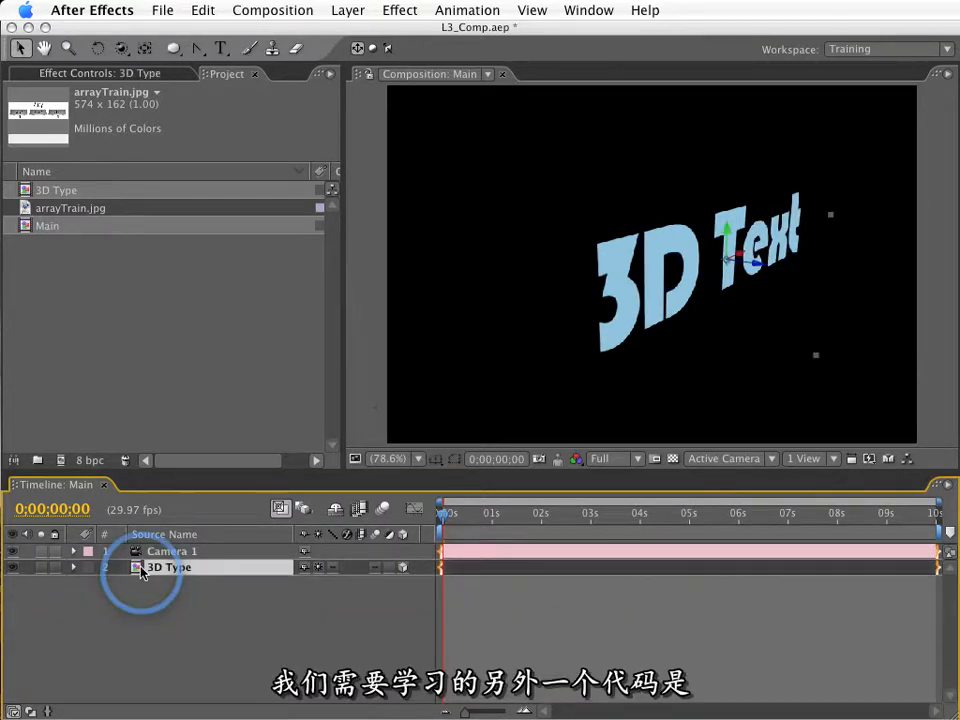
{"action": "key", "text": "e"}
{"action": "key", "text": "e"}
{"action": "left_click", "coordinate": [447, 599]}
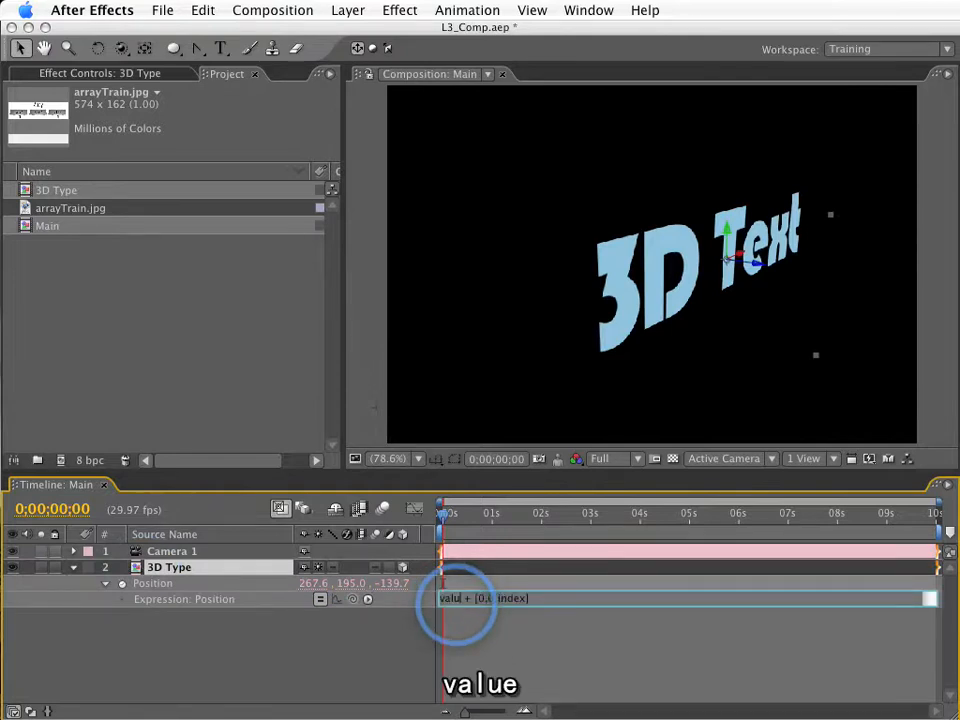
{"action": "double_click", "coordinate": [449, 599]}
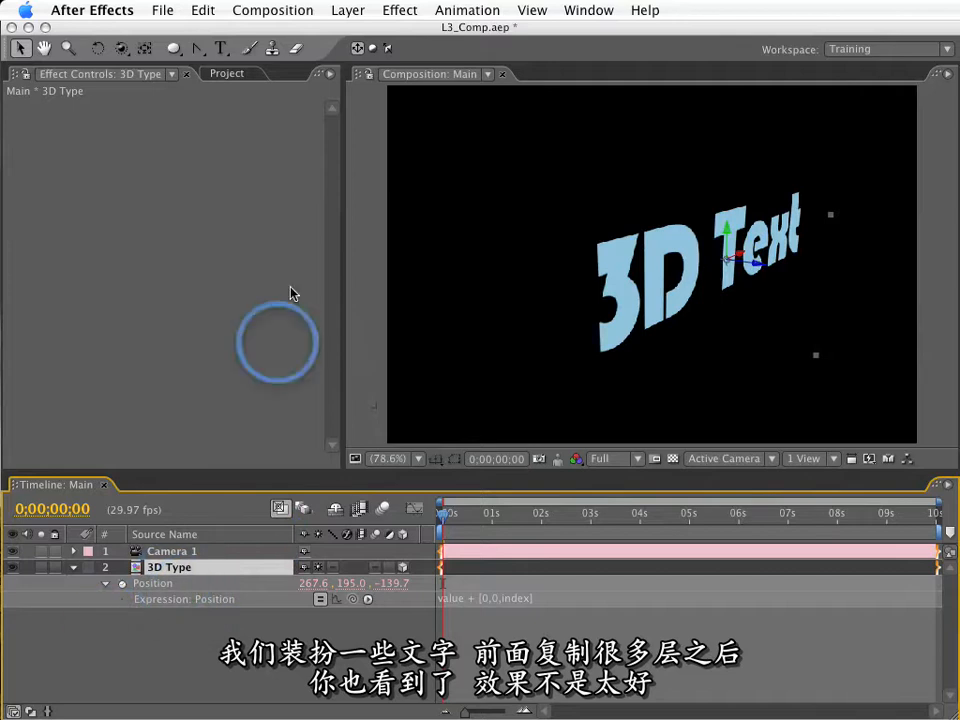
Apply the Brightness & Contrast color correction effect to the 3D Type layer.
{"action": "left_click", "coordinate": [399, 10]}
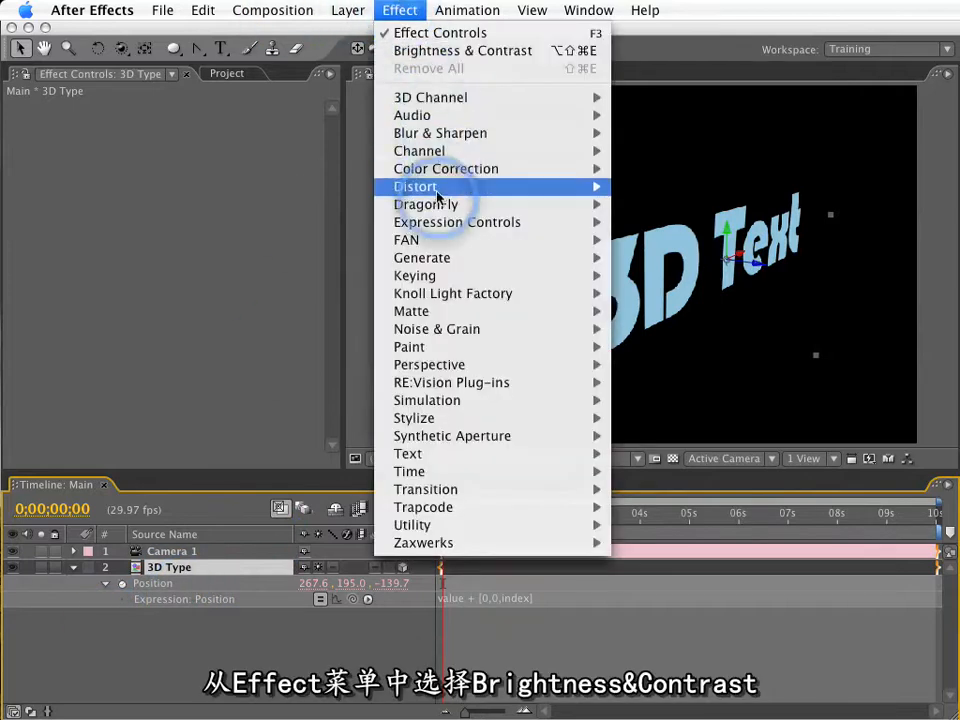
{"action": "mouse_move", "coordinate": [451, 170]}
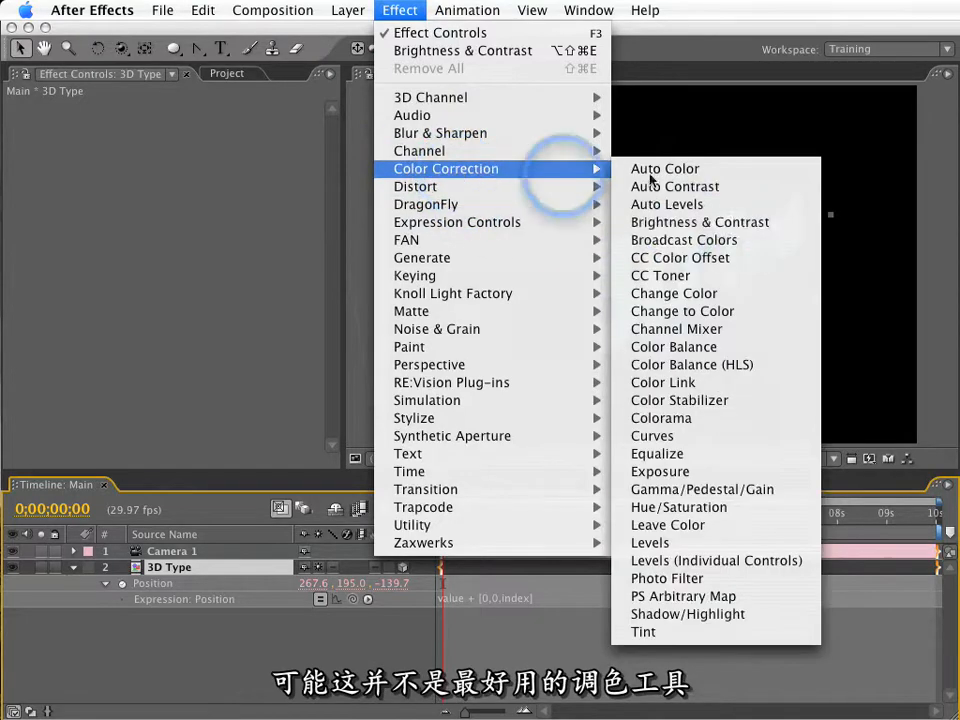
{"action": "left_click", "coordinate": [679, 223]}
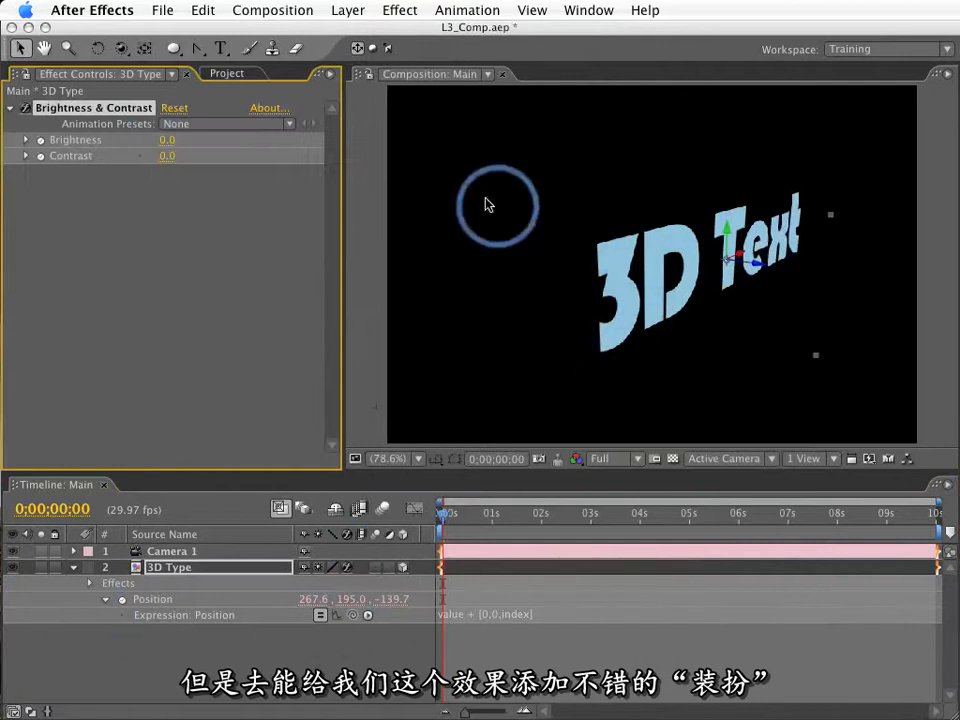
Enable an expression on the Brightness property of the 3D Type layer's Brightness & Contrast effect.
{"action": "left_click", "coordinate": [171, 568]}
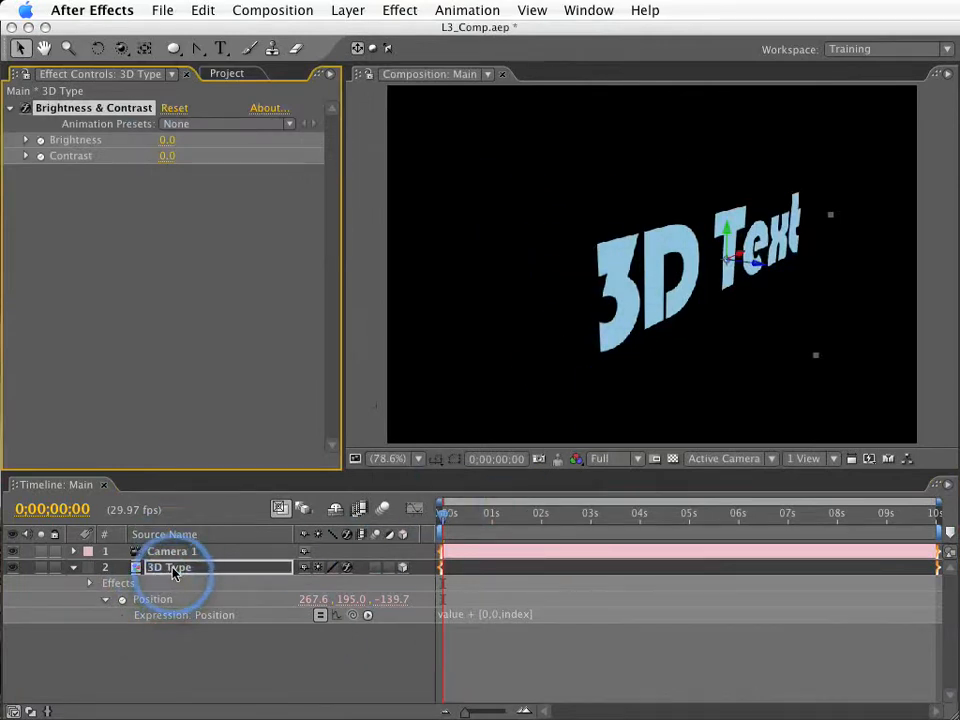
{"action": "key", "text": "e"}
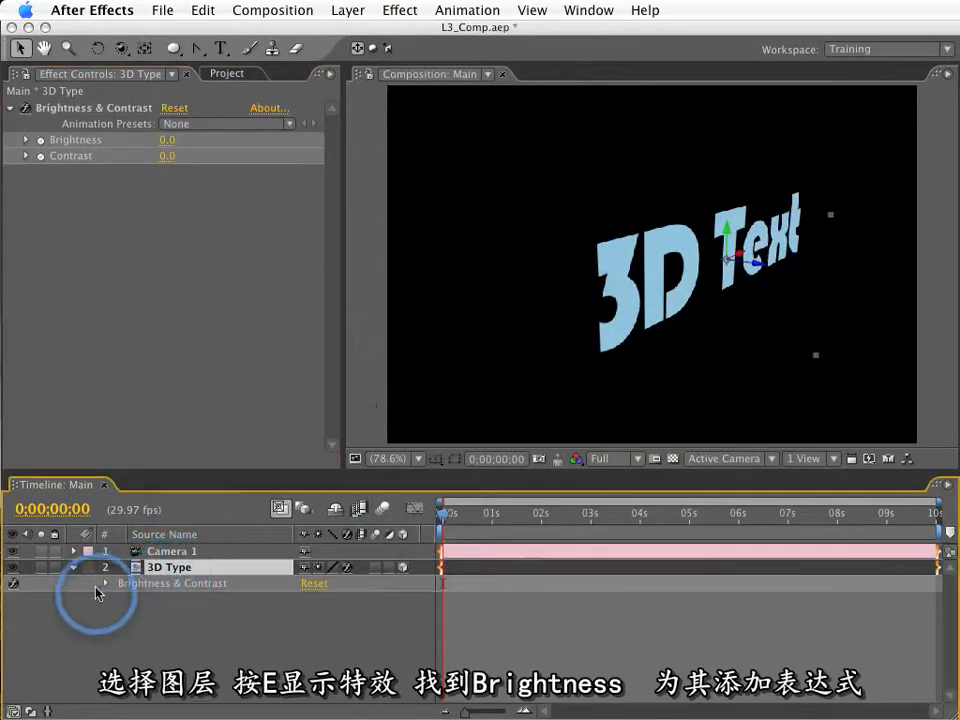
{"action": "left_click", "coordinate": [105, 583]}
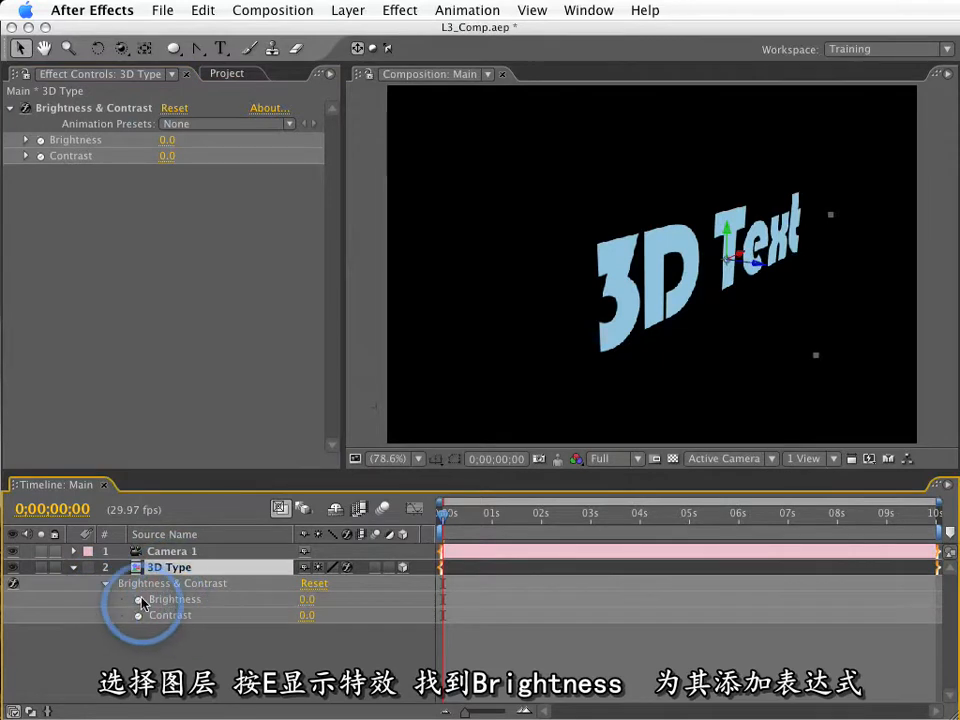
{"action": "left_click", "coordinate": [137, 603], "text": "alt"}
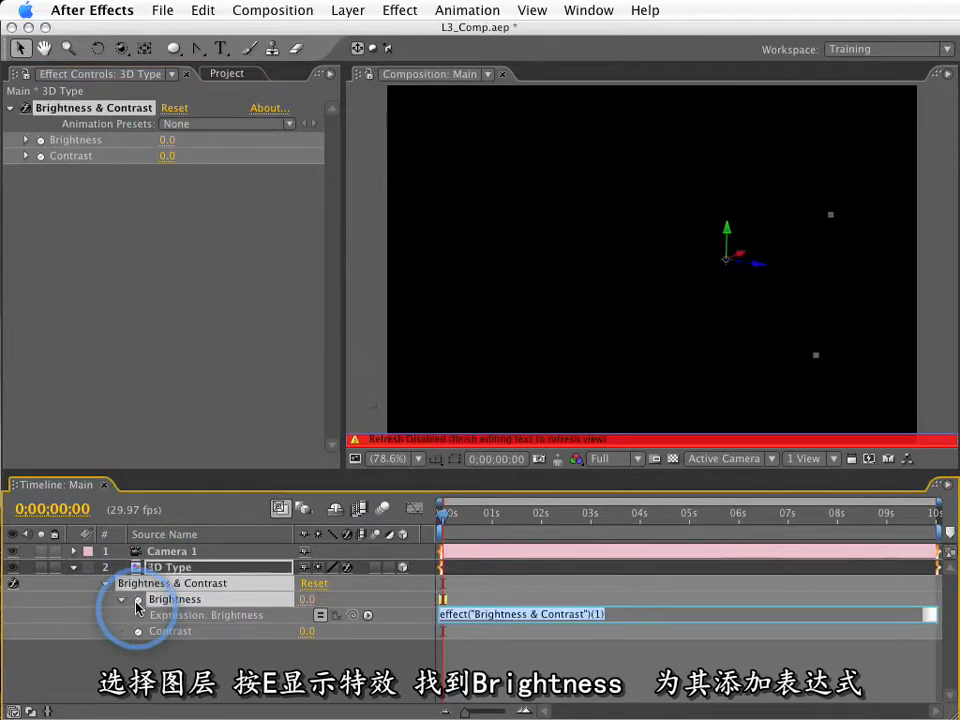
{"action": "left_click", "coordinate": [45, 602]}
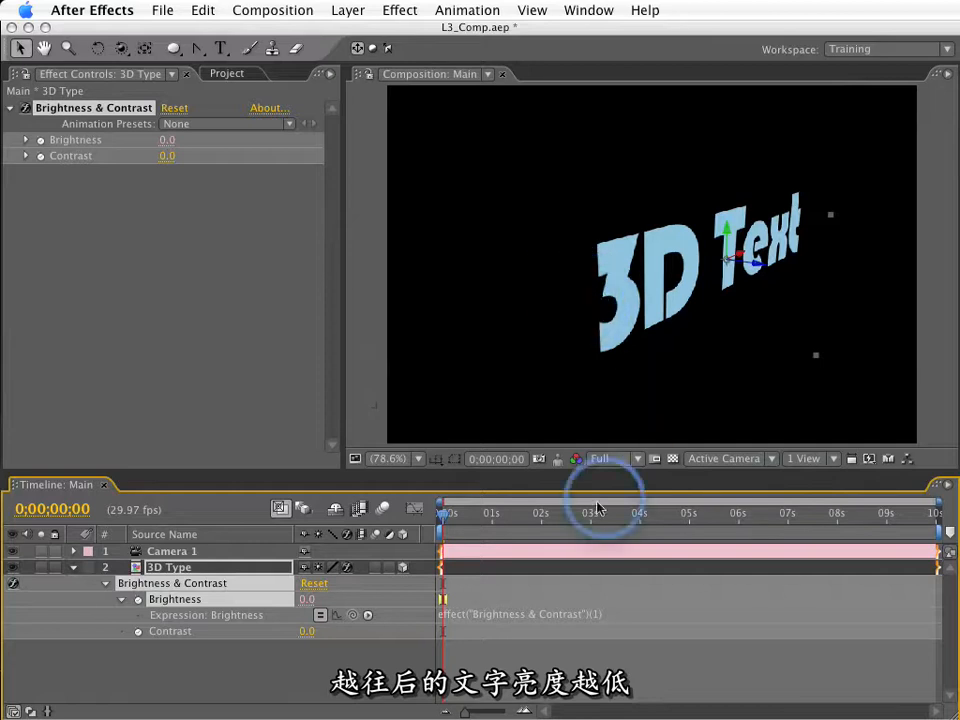
Set the Brightness expression to index * (-5) so that each lower layer gets darker.
{"action": "left_click", "coordinate": [482, 616]}
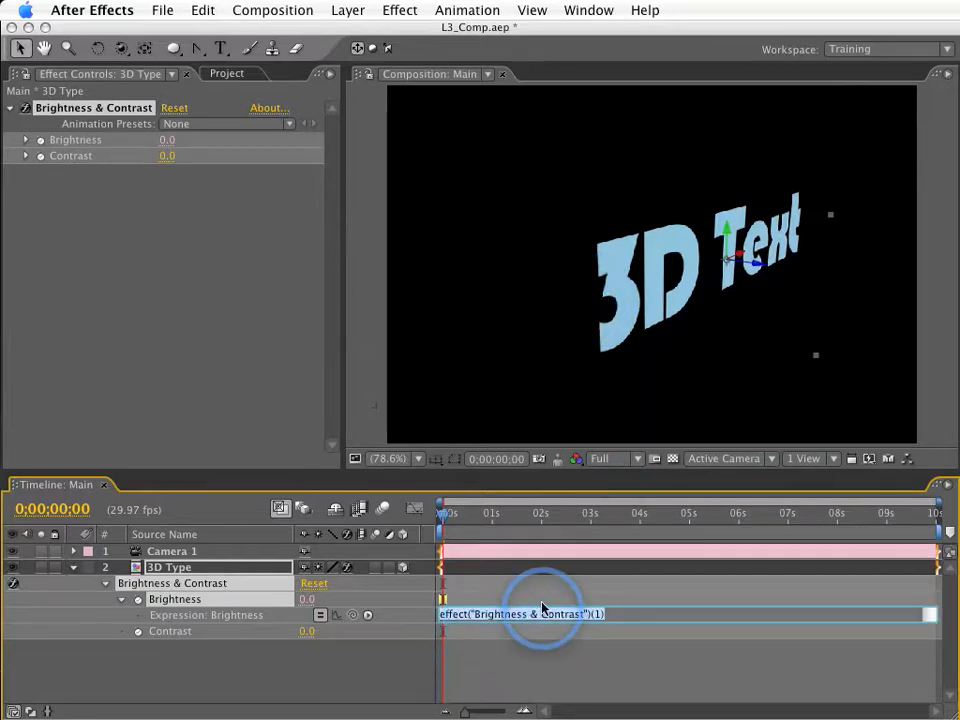
{"action": "key", "text": "BackSpace"}
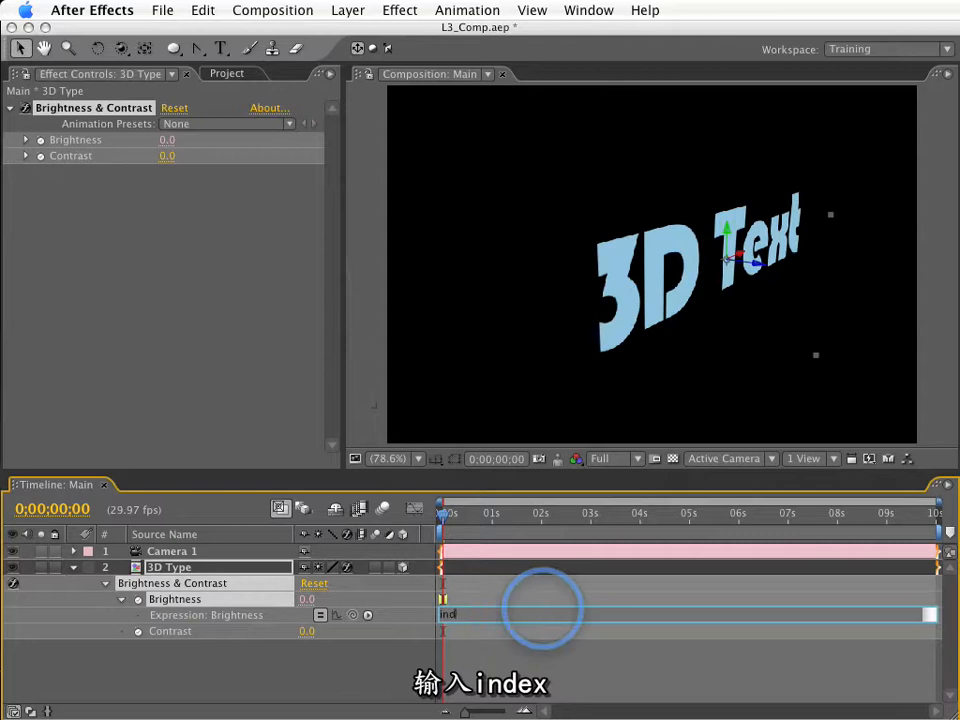
{"action": "type", "text": "index *"}
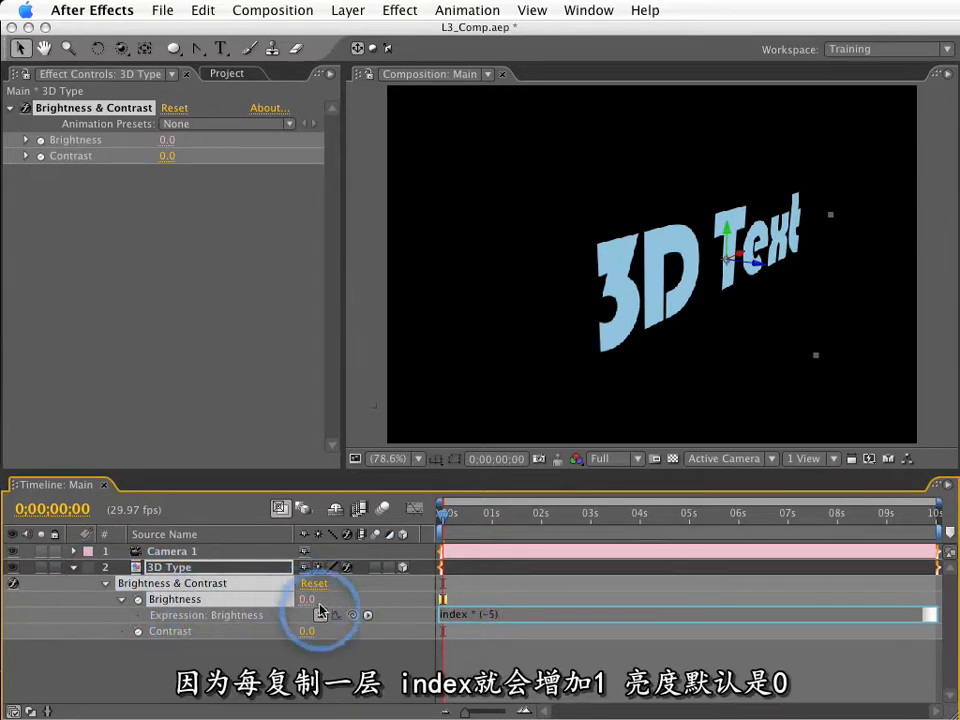
{"action": "left_click", "coordinate": [490, 614]}
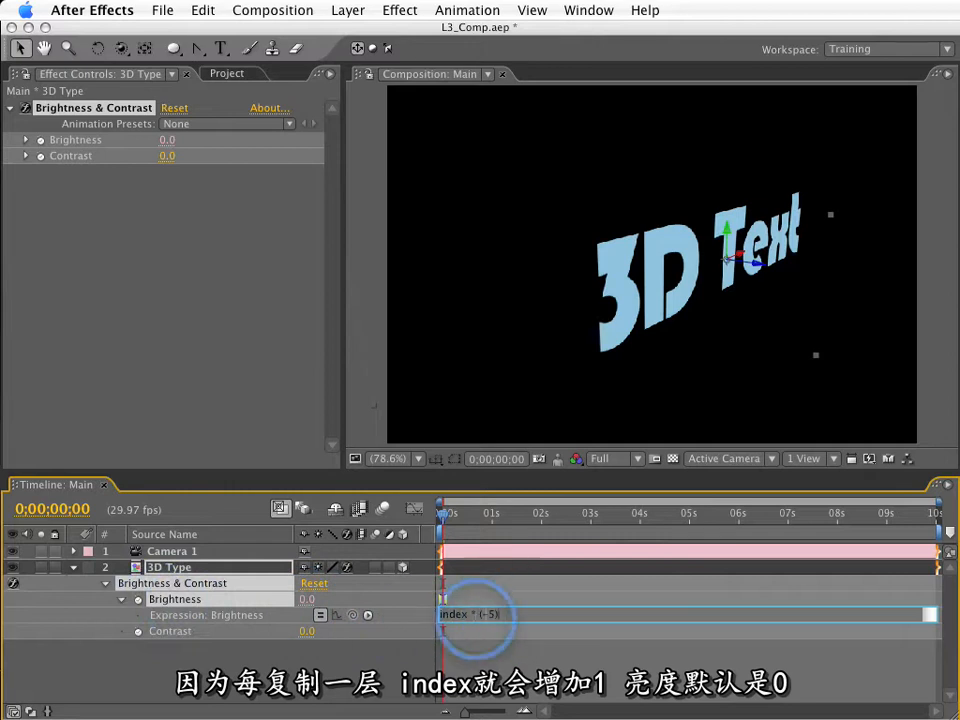
{"action": "left_click", "coordinate": [304, 668]}
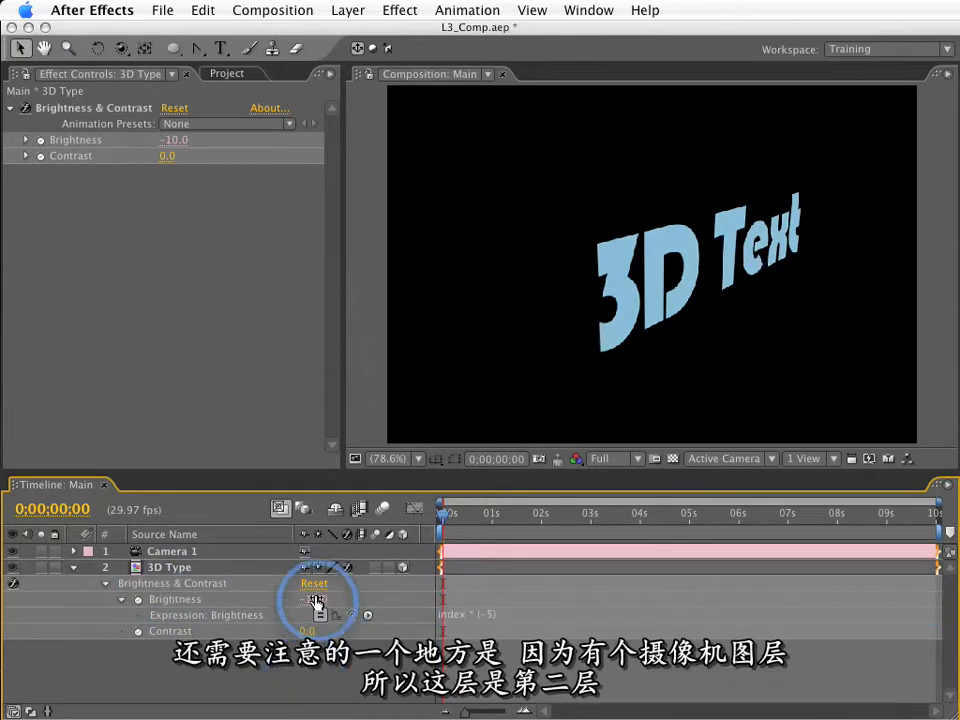
Change the Brightness expression to (index - 2) * (-5) to offset the 3D Type layer's position below the camera.
{"action": "left_click", "coordinate": [175, 567]}
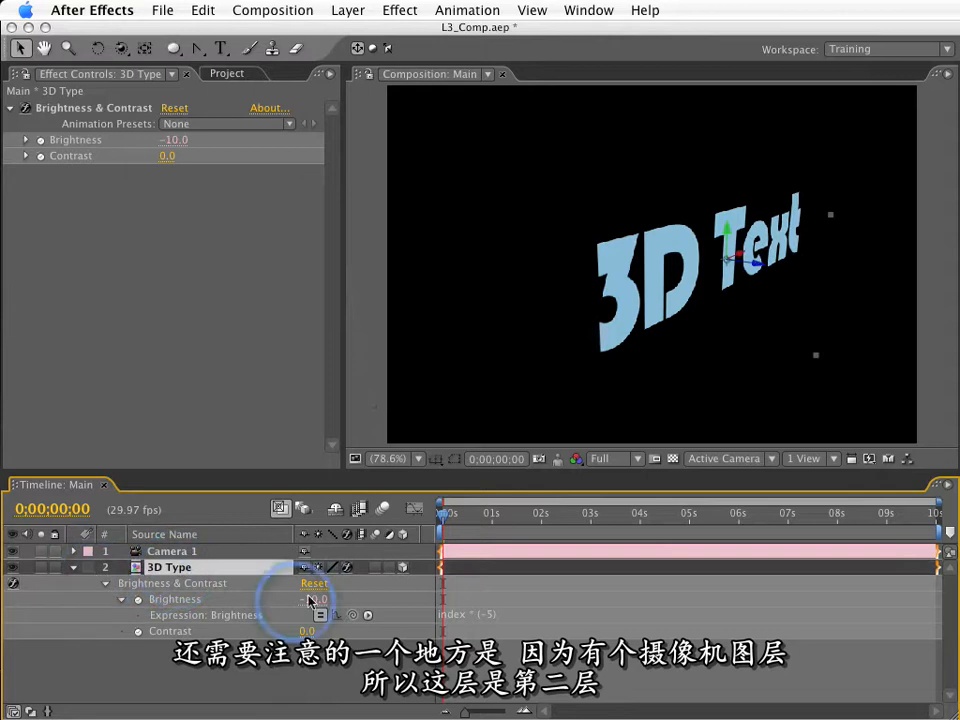
{"action": "left_click", "coordinate": [462, 614]}
{"action": "left_click", "coordinate": [470, 614]}
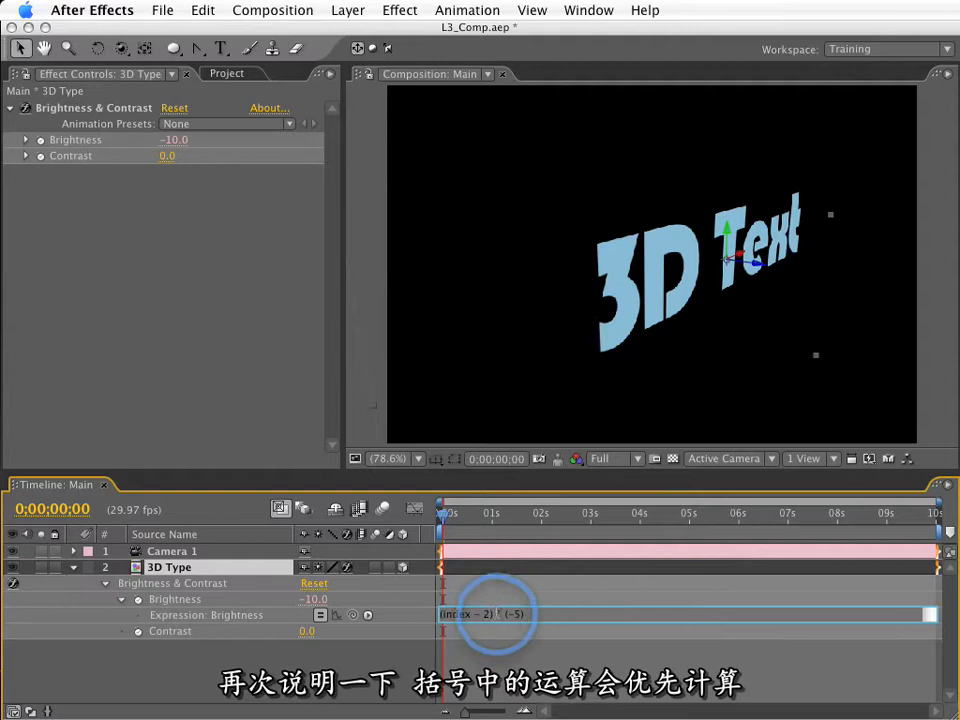
{"action": "left_click_drag", "start_coordinate": [487, 616], "coordinate": [409, 616]}
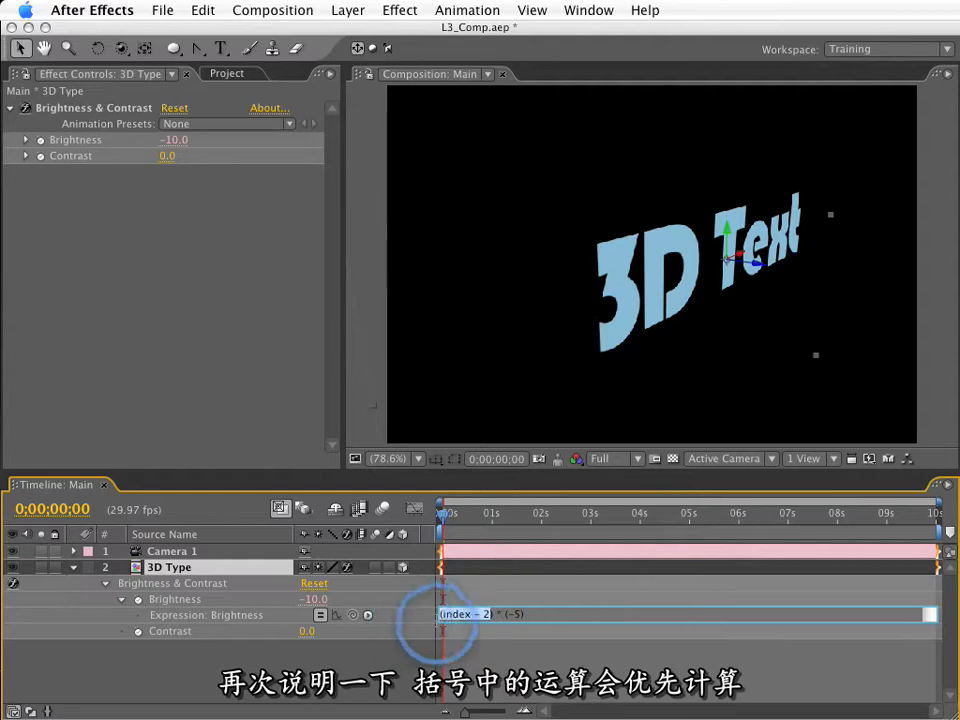
{"action": "left_click_drag", "start_coordinate": [497, 616], "coordinate": [502, 616]}
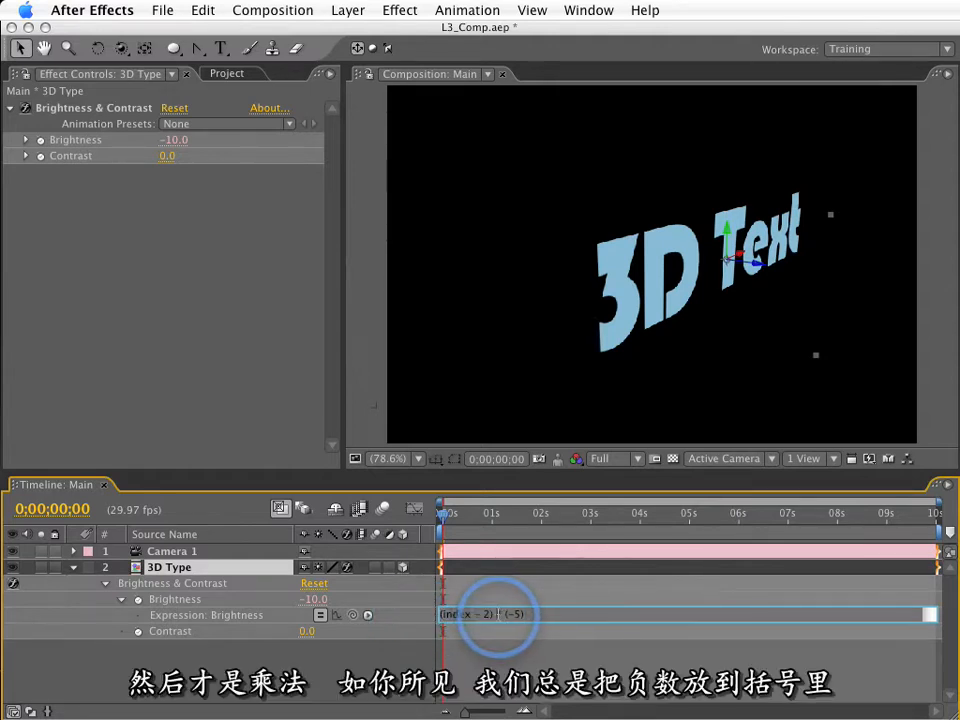
{"action": "left_click_drag", "start_coordinate": [526, 615], "coordinate": [512, 615]}
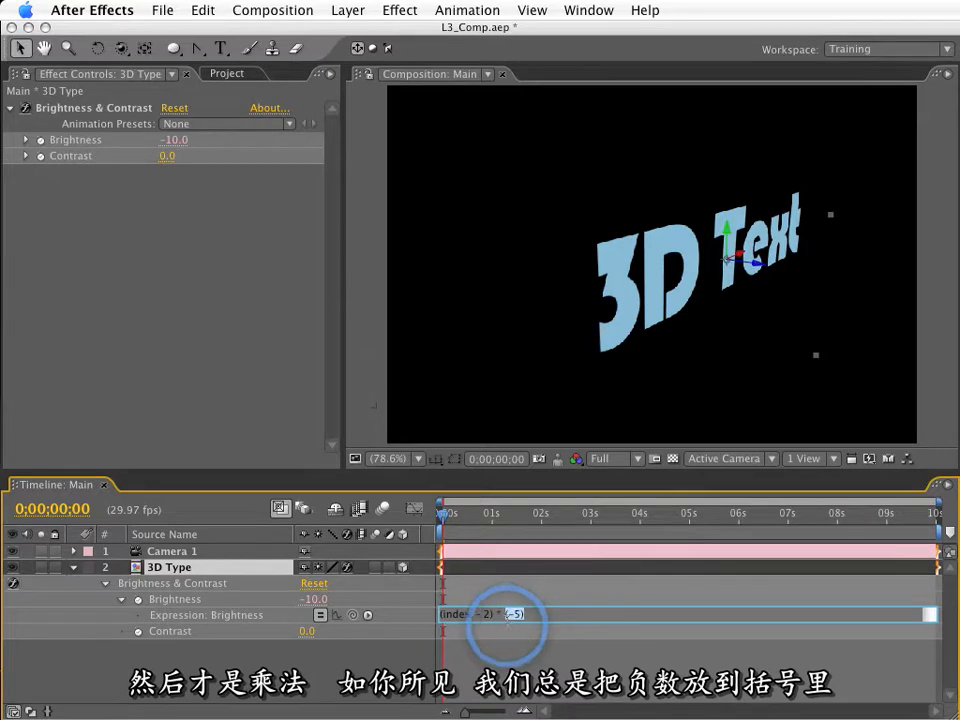
{"action": "left_click", "coordinate": [505, 660]}
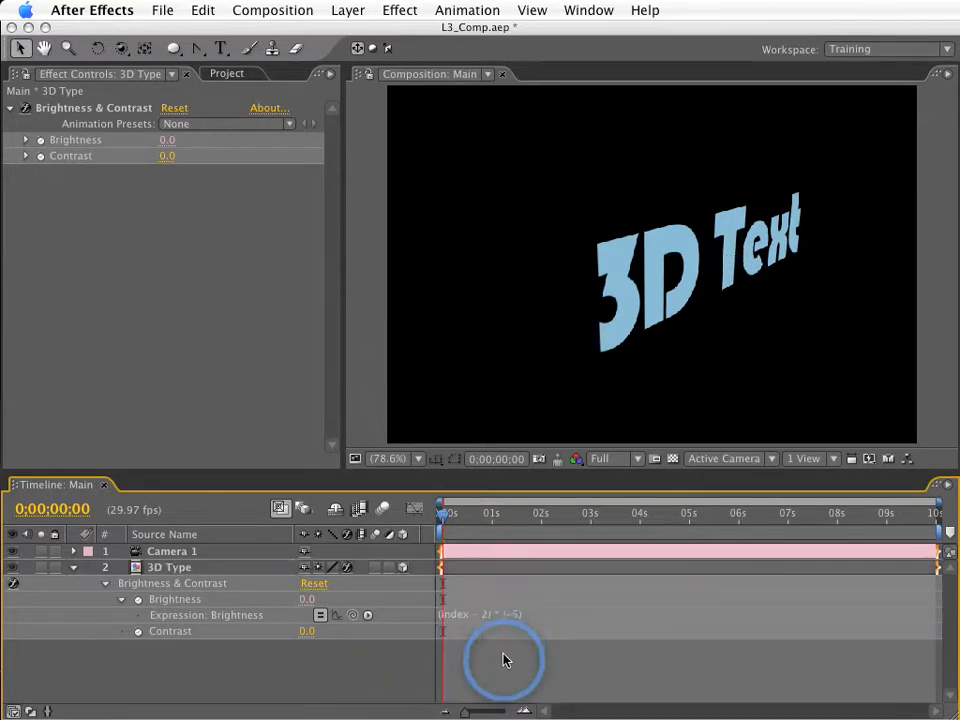
Duplicate the 3D Type layer repeatedly to build a stack of progressively darker copies.
{"action": "left_click", "coordinate": [180, 585]}
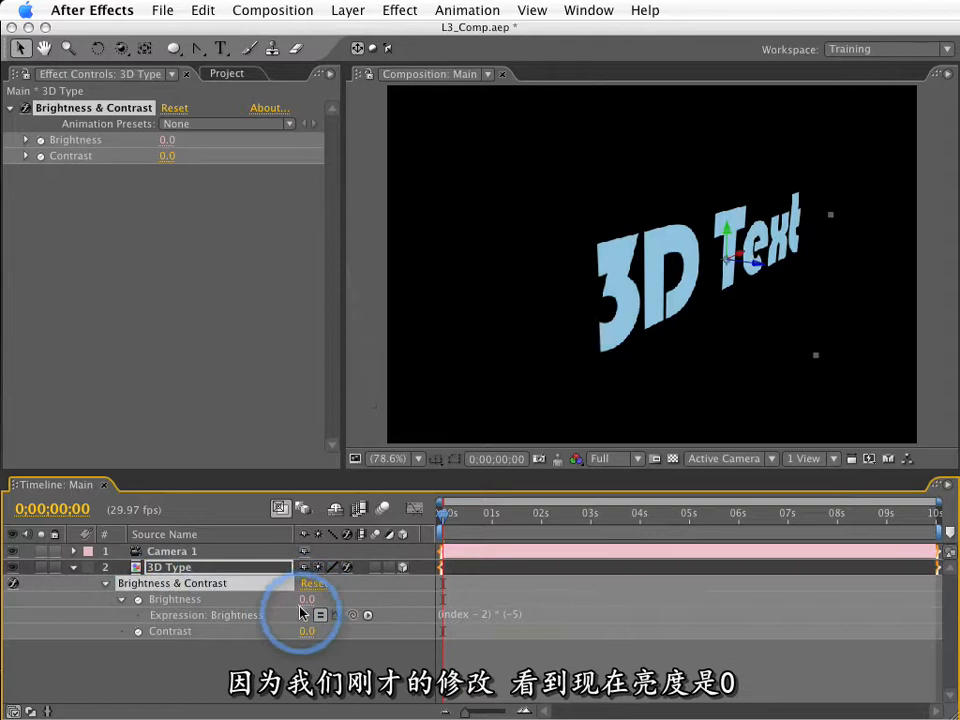
{"action": "left_click", "coordinate": [481, 614]}
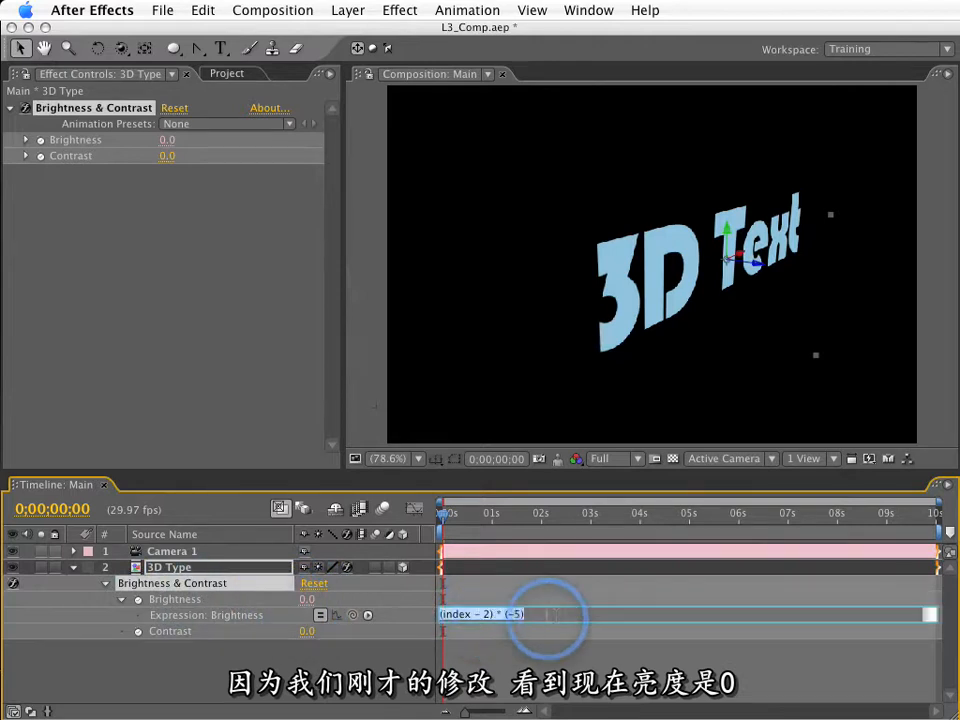
{"action": "left_click", "coordinate": [397, 614]}
{"action": "left_click", "coordinate": [190, 568]}
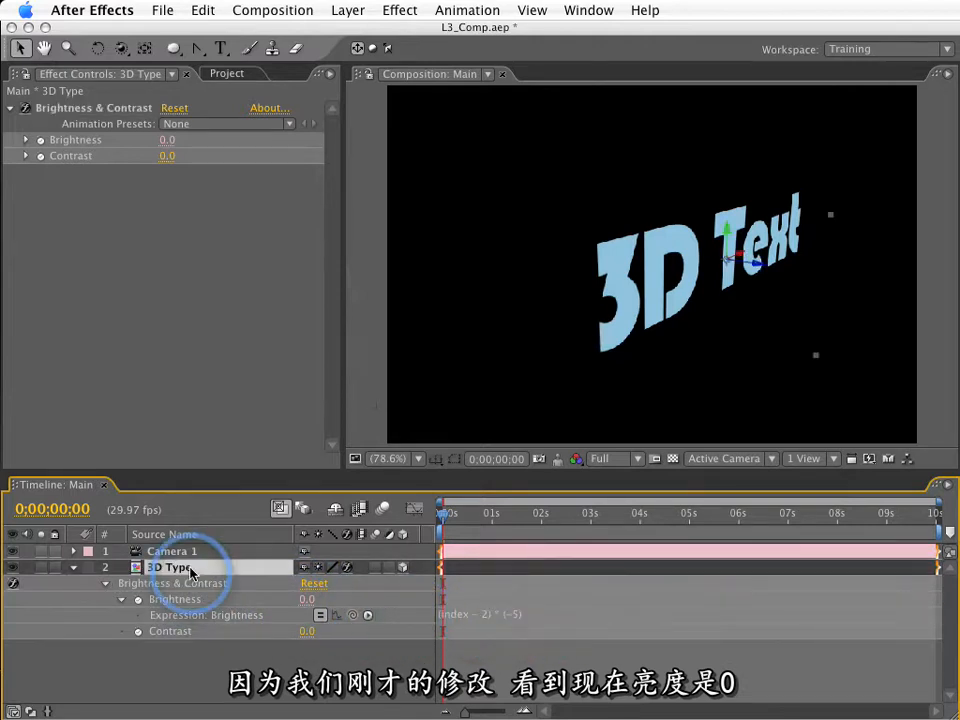
{"action": "key", "text": "super+d"}
{"action": "key", "text": "super+d"}
{"action": "key", "text": "super+d"}
{"action": "key", "text": "super+d"}
{"action": "key", "text": "super+d"}
{"action": "key", "text": "super+d"}
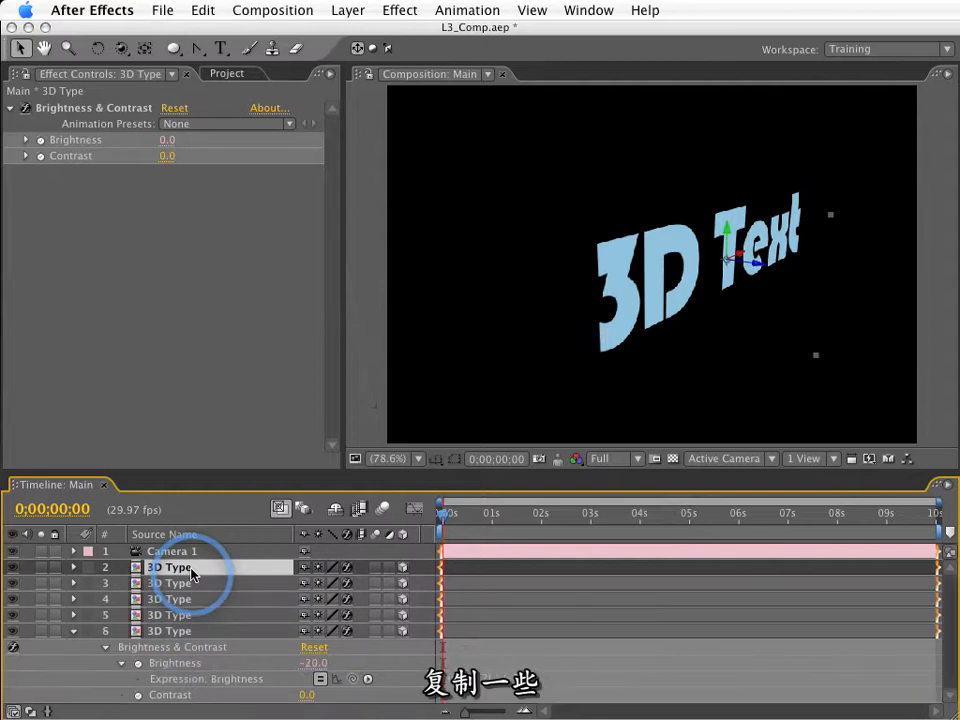
{"action": "key", "text": "super+d"}
{"action": "key", "text": "super+d"}
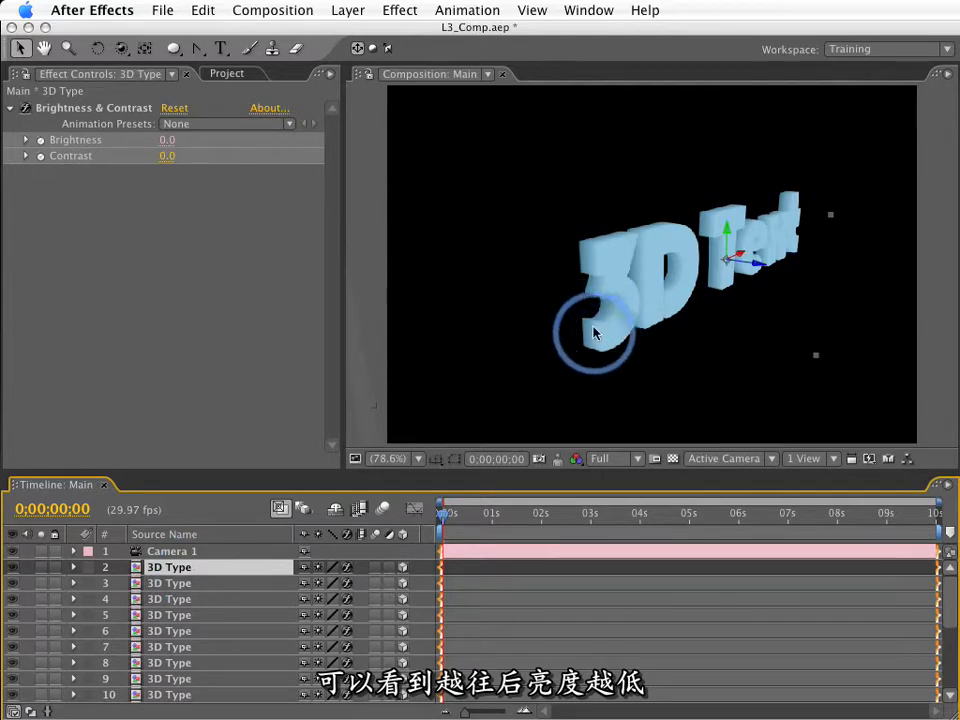
Delete all the duplicated 3D Type layers, keeping only the one directly below the camera.
{"action": "left_click", "coordinate": [207, 589]}
{"action": "scroll", "coordinate": [201, 661], "scroll_direction": "down", "scroll_amount": 5}
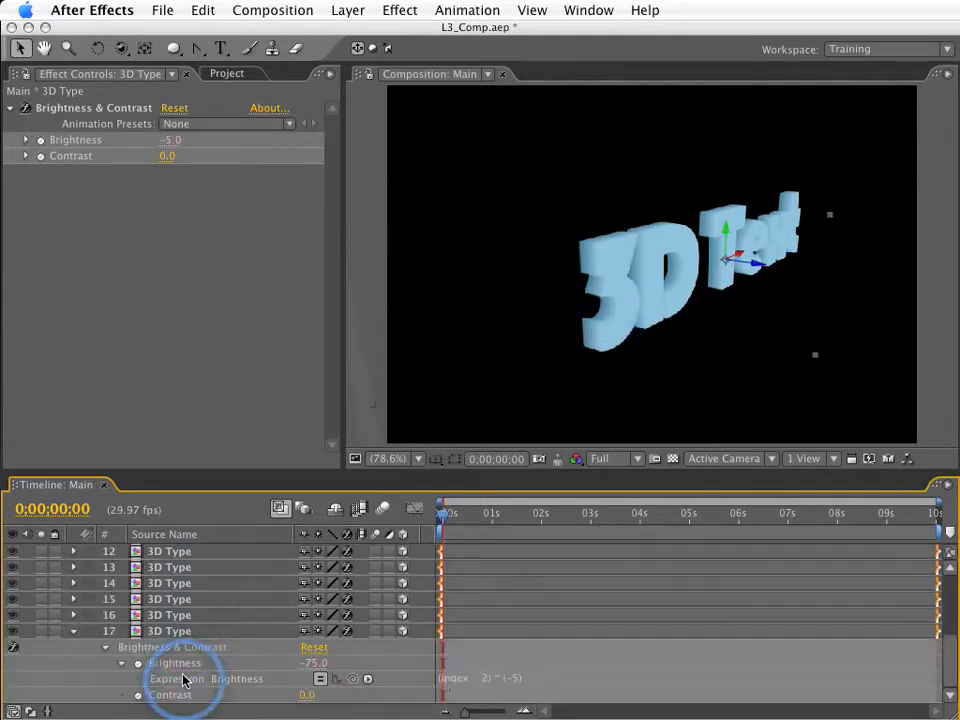
{"action": "left_click", "coordinate": [188, 631], "text": "shift"}
{"action": "scroll", "coordinate": [189, 634], "scroll_direction": "up", "scroll_amount": 5}
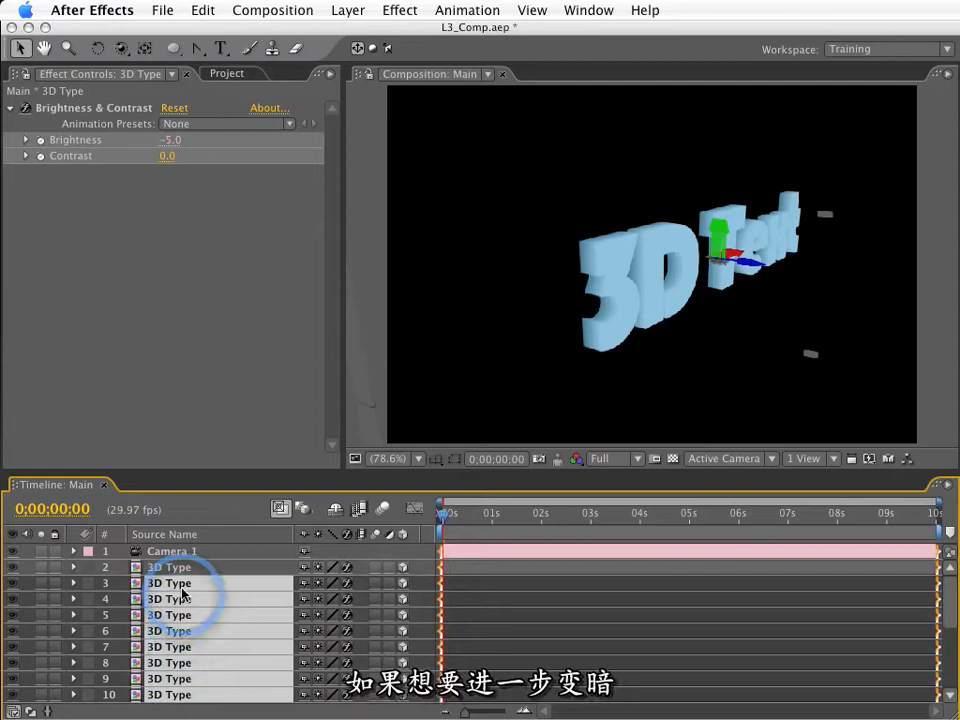
{"action": "key", "text": "Delete"}
Reveal the remaining 3D Type layer's expressions and change its Brightness expression to (index - 2) * (-10).
{"action": "left_click", "coordinate": [186, 578]}
{"action": "key", "text": "e"}
{"action": "key", "text": "e"}
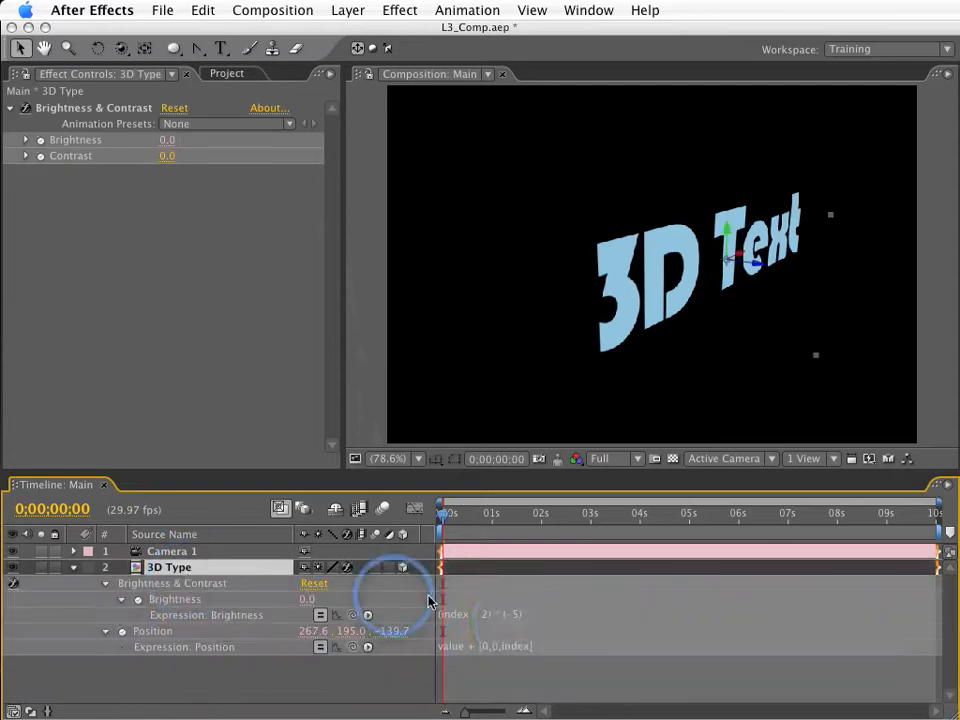
{"action": "left_click", "coordinate": [513, 615]}
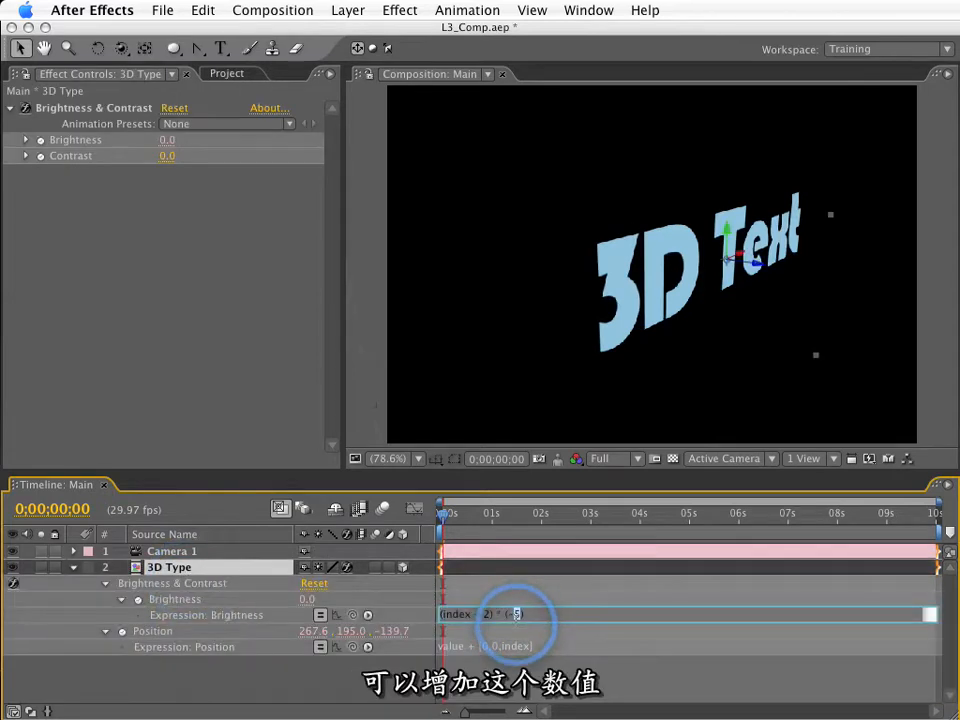
{"action": "type", "text": "(-10)"}
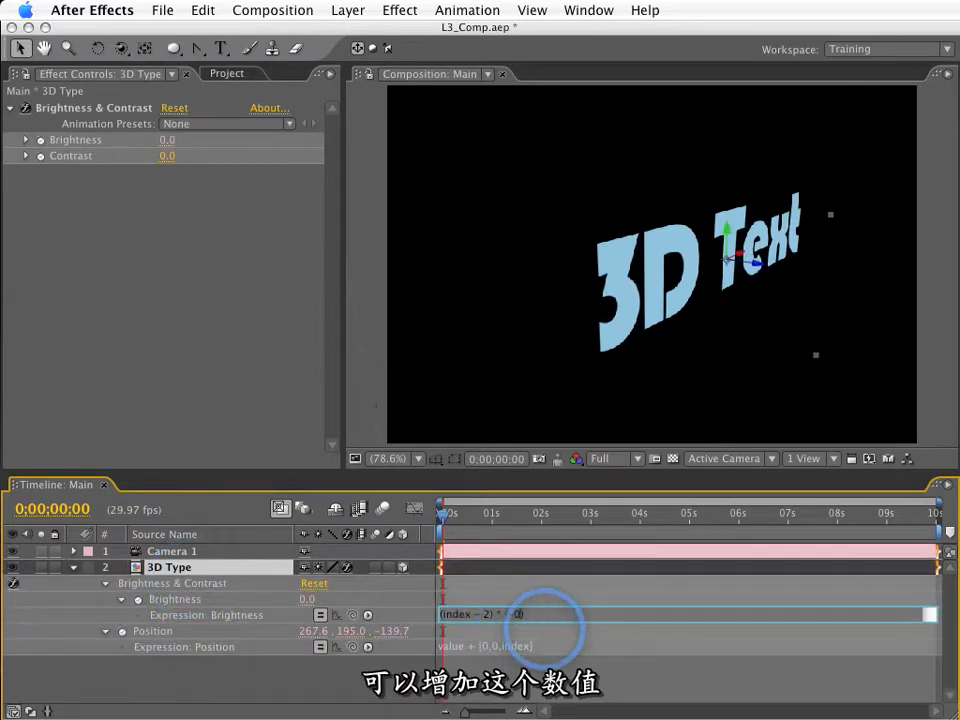
{"action": "left_click", "coordinate": [545, 628]}
Duplicate the 3D Type layer repeatedly and examine the stronger brightness falloff on the text's sides up close.
{"action": "left_click", "coordinate": [160, 567]}
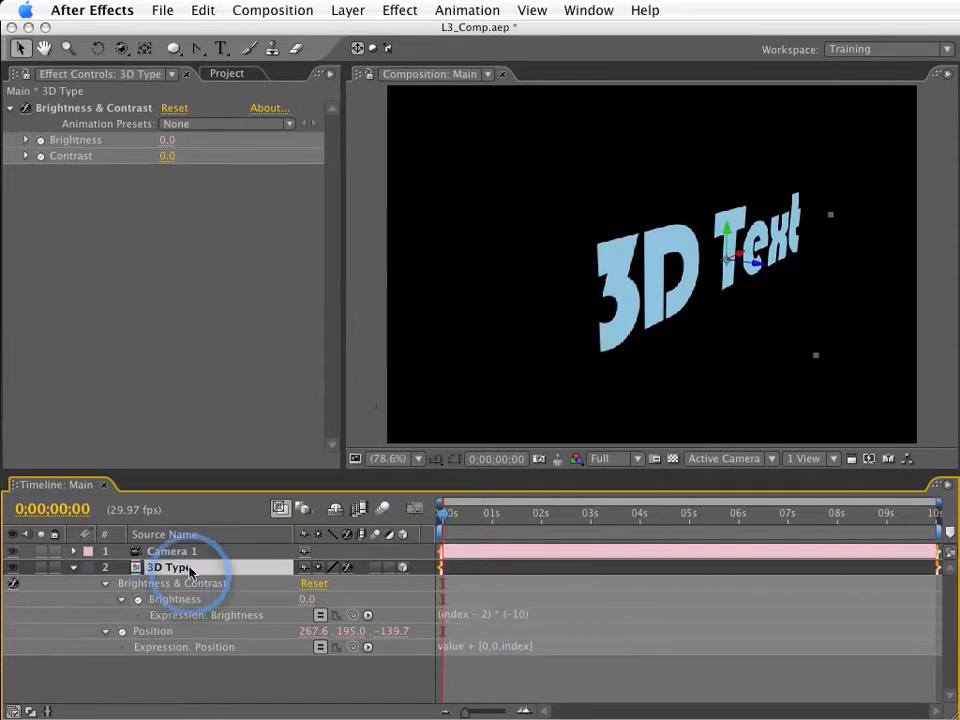
{"action": "key", "text": "ctrl+d"}
{"action": "key", "text": "ctrl+d"}
{"action": "key", "text": "ctrl+d"}
{"action": "key", "text": "ctrl+d"}
{"action": "key", "text": "ctrl+d"}
{"action": "key", "text": "ctrl+d"}
{"action": "key", "text": "ctrl+d"}
{"action": "key", "text": "ctrl+d"}
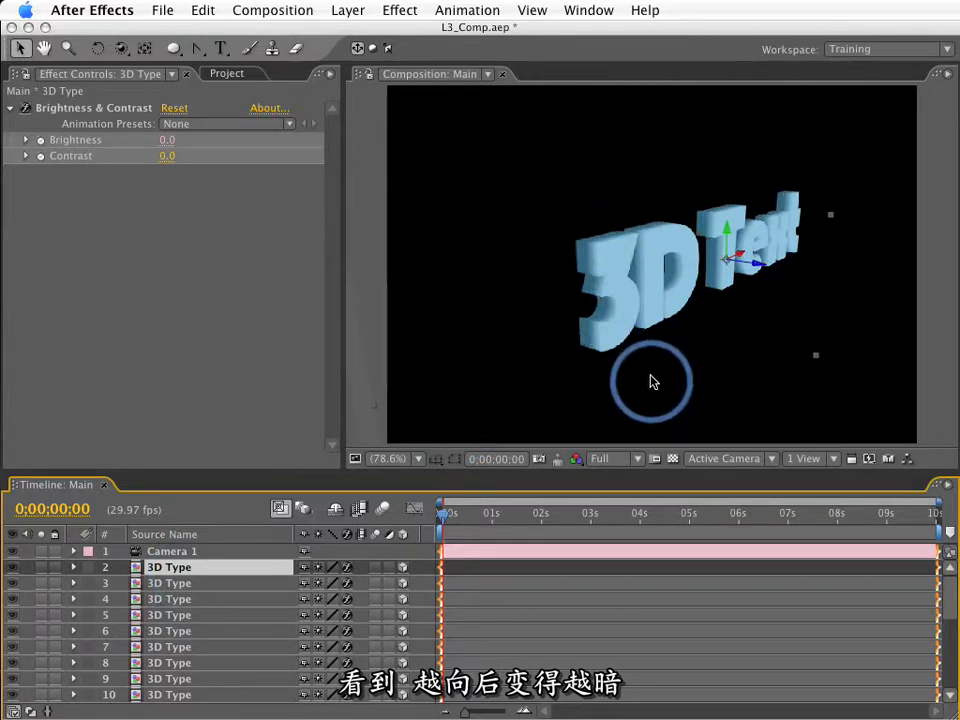
{"action": "key", "text": "."}
{"action": "key", "text": "space"}
{"action": "left_click_drag", "start_coordinate": [662, 373], "coordinate": [680, 315]}
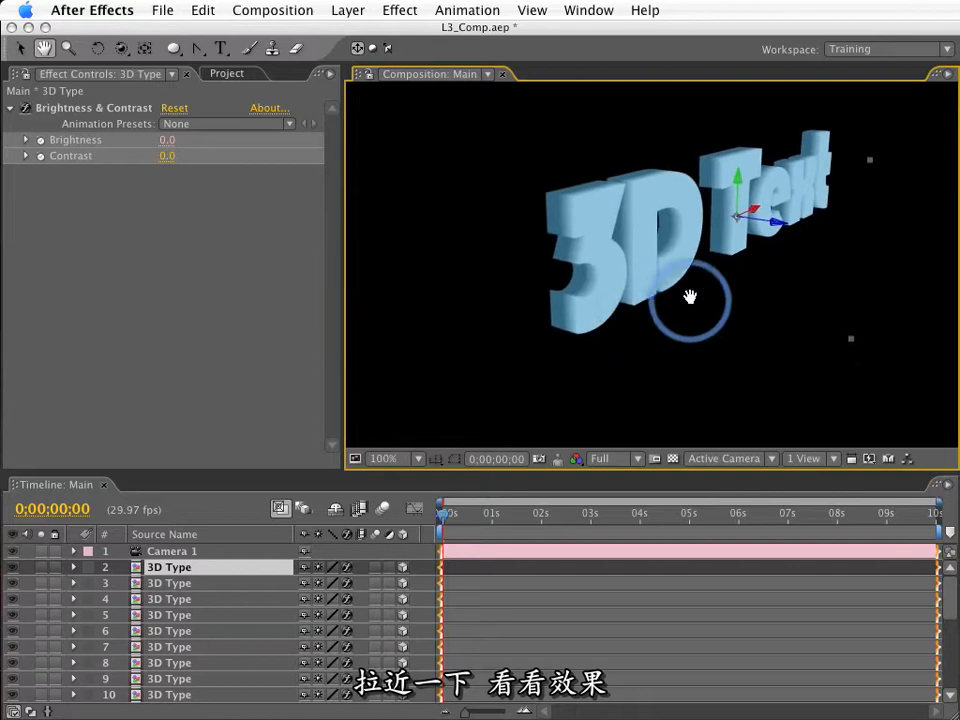
Delete the 3D Type copies again, leaving a single 3D Type layer below Camera 1.
{"action": "left_click", "coordinate": [184, 583]}
{"action": "scroll", "coordinate": [189, 634], "scroll_direction": "down", "scroll_amount": 5}
{"action": "key", "text": "Delete"}
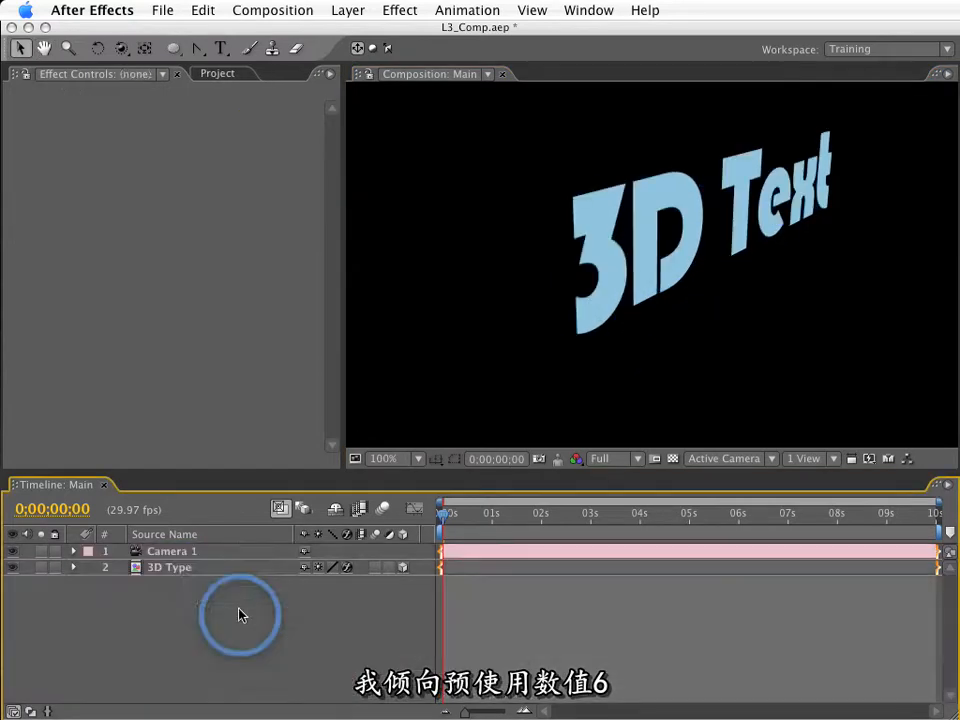
Set the 3D Type layer's Brightness expression to (index - 2) * (-6).
{"action": "left_click", "coordinate": [199, 569]}
{"action": "left_click", "coordinate": [524, 614]}
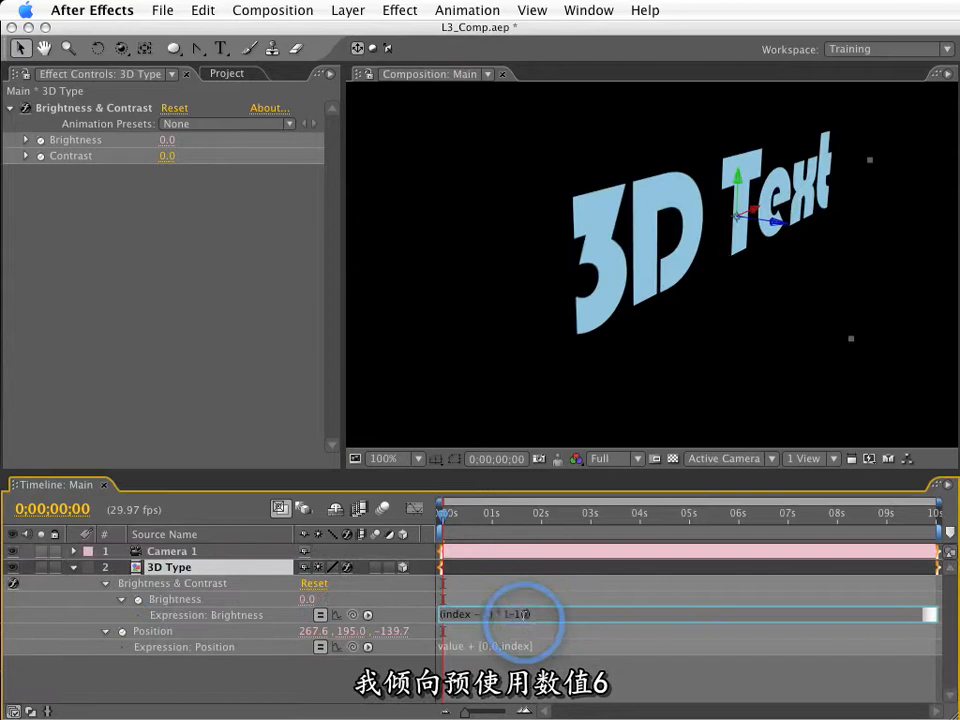
{"action": "type", "text": "6"}
{"action": "key", "text": "Return"}
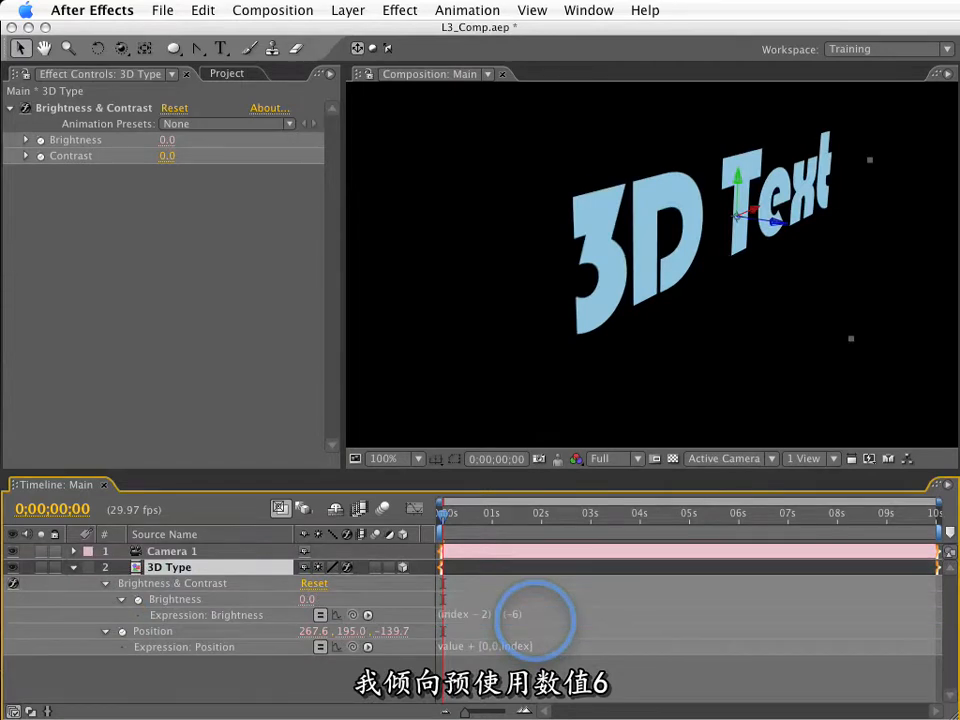
Duplicate the 3D Type layer repeatedly until the stack reaches layer 18, forming the extruded text.
{"action": "key", "text": "super+d"}
{"action": "key", "text": "super+d"}
{"action": "key", "text": "super+d"}
{"action": "key", "text": "super+d"}
{"action": "key", "text": "super+d"}
{"action": "key", "text": "super+d"}
{"action": "key", "text": "super+d"}
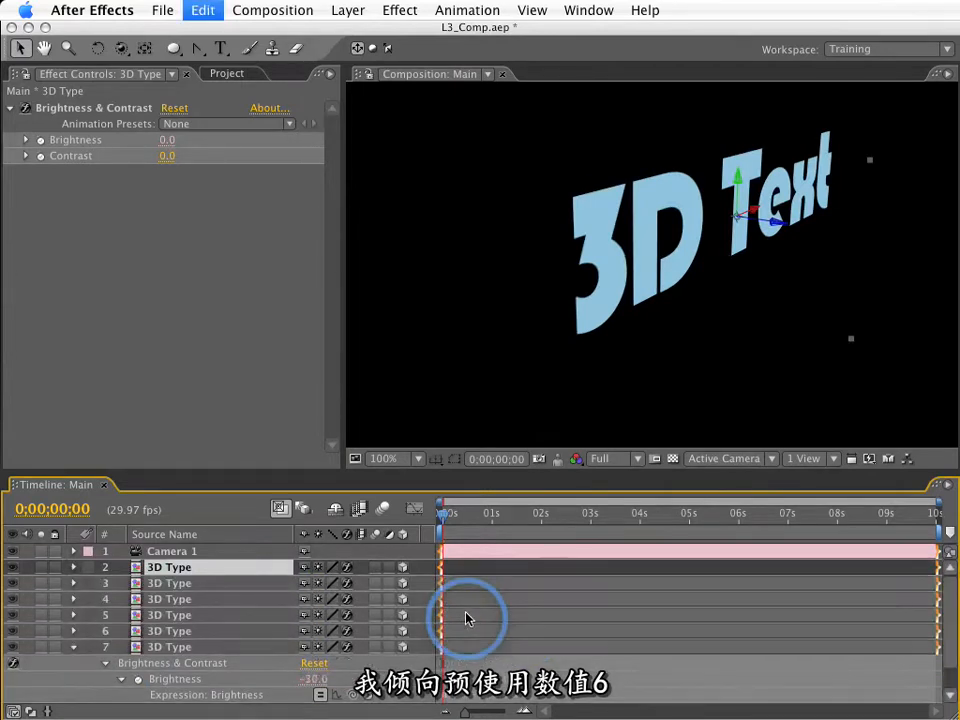
{"action": "key", "text": "super+d"}
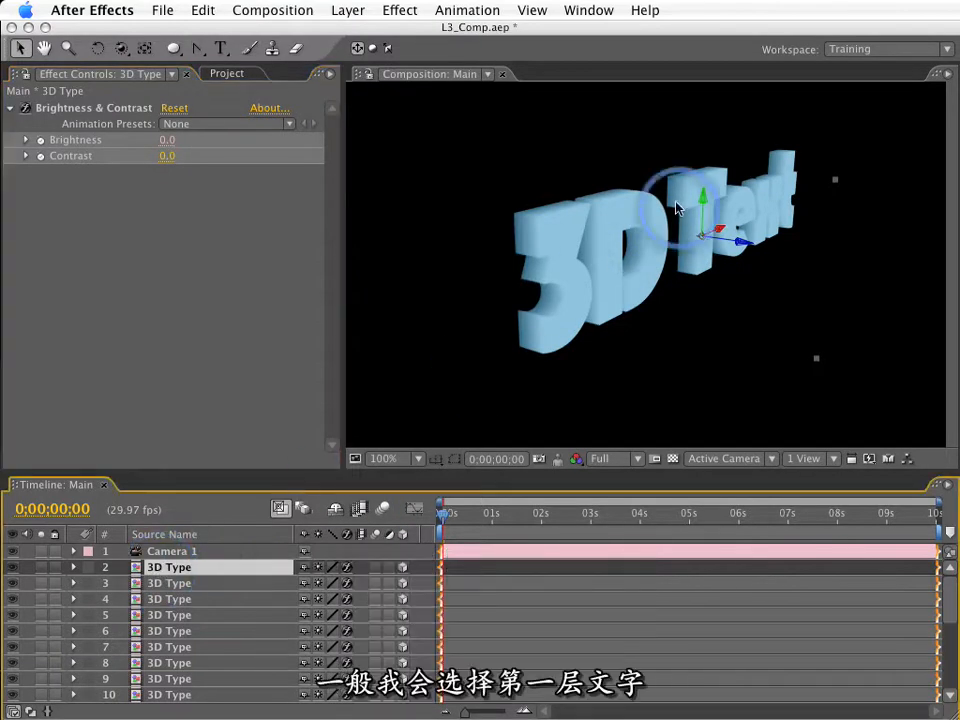
Apply the Ramp effect to the front 3D Type layer, layer 2.
{"action": "left_click", "coordinate": [402, 10]}
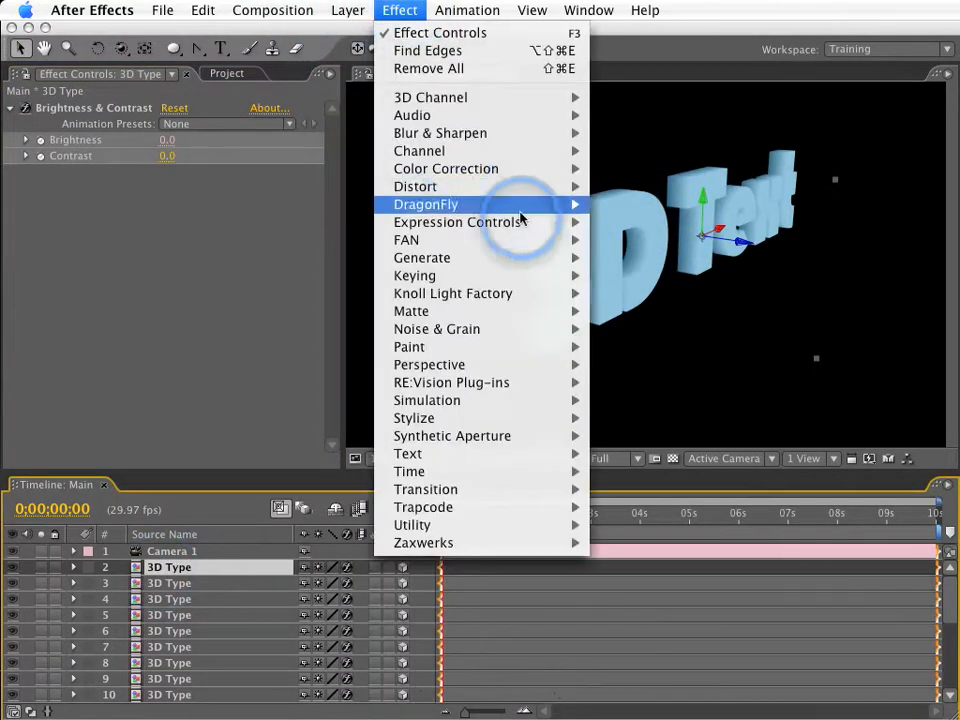
{"action": "mouse_move", "coordinate": [555, 257]}
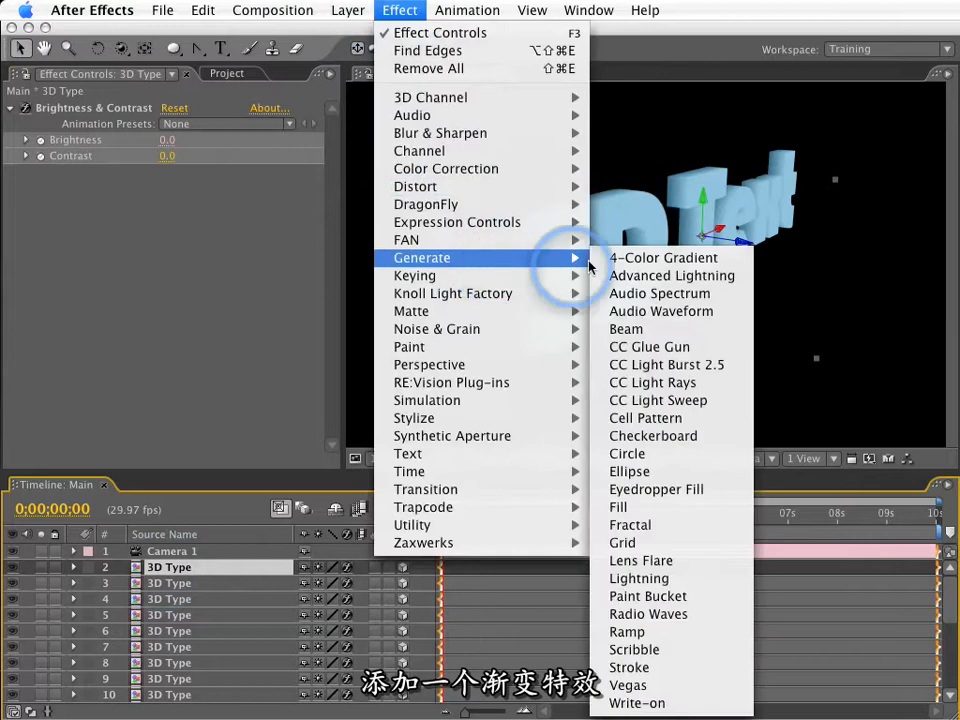
{"action": "left_click", "coordinate": [650, 632]}
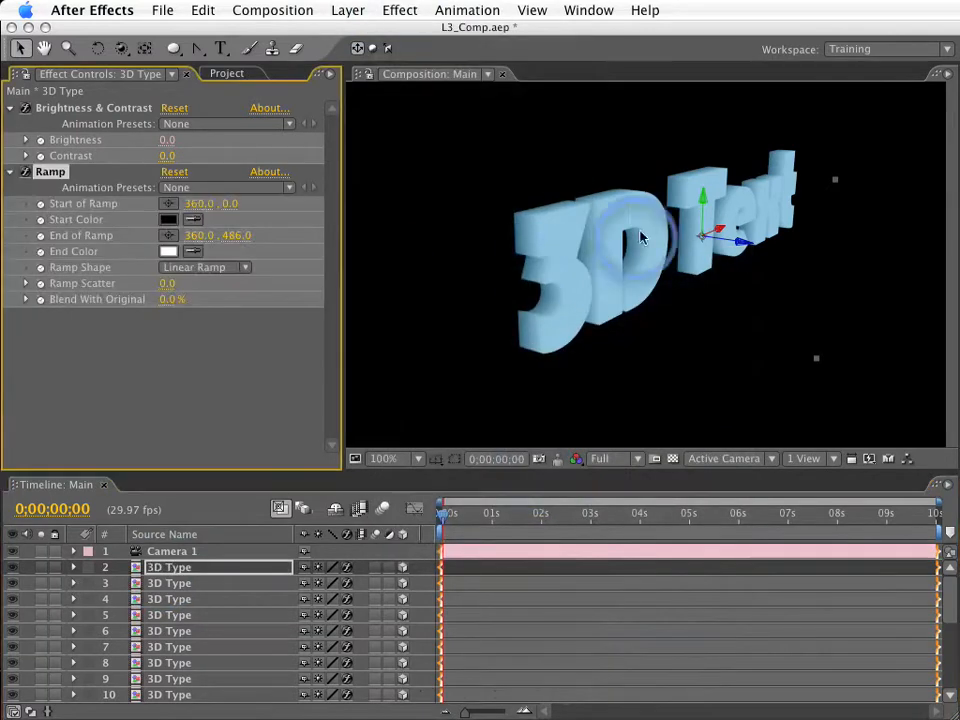
Set the Ramp's End Color to a muted blue with a hue of 219°, keeping Blend With Original at 0%.
{"action": "left_click", "coordinate": [169, 253]}
{"action": "left_click", "coordinate": [620, 399]}
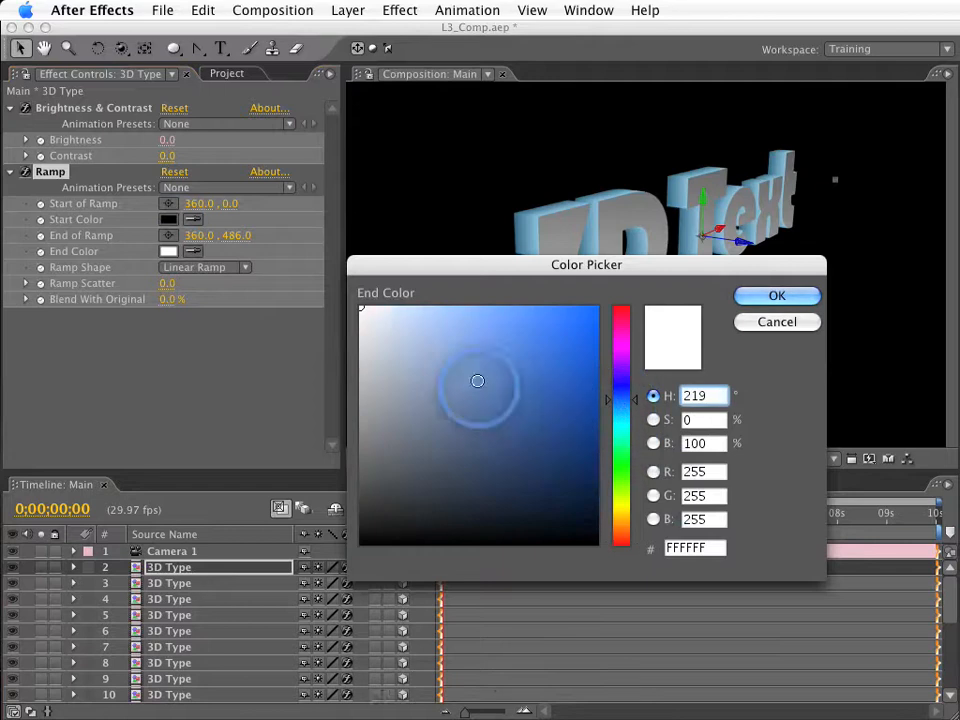
{"action": "left_click", "coordinate": [508, 391]}
{"action": "left_click_drag", "start_coordinate": [508, 391], "coordinate": [518, 403]}
{"action": "key", "text": "Return"}
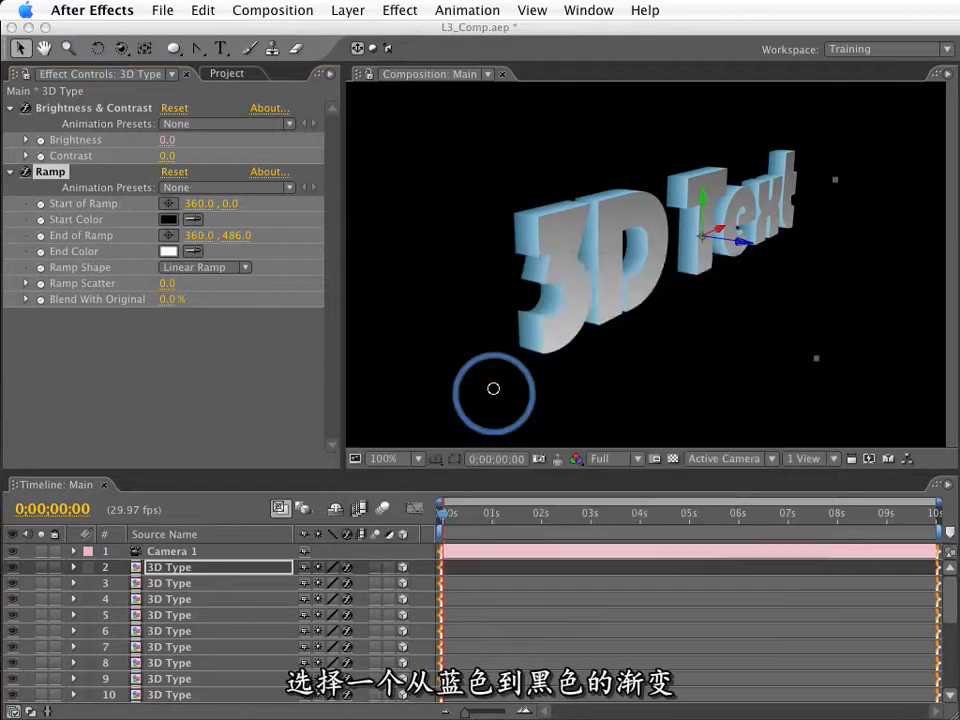
{"action": "mouse_move", "coordinate": [176, 300]}
{"action": "left_mouse_down"}
{"action": "mouse_move", "coordinate": [168, 304]}
{"action": "mouse_move", "coordinate": [184, 298]}
{"action": "mouse_move", "coordinate": [166, 298]}
{"action": "left_mouse_up"}
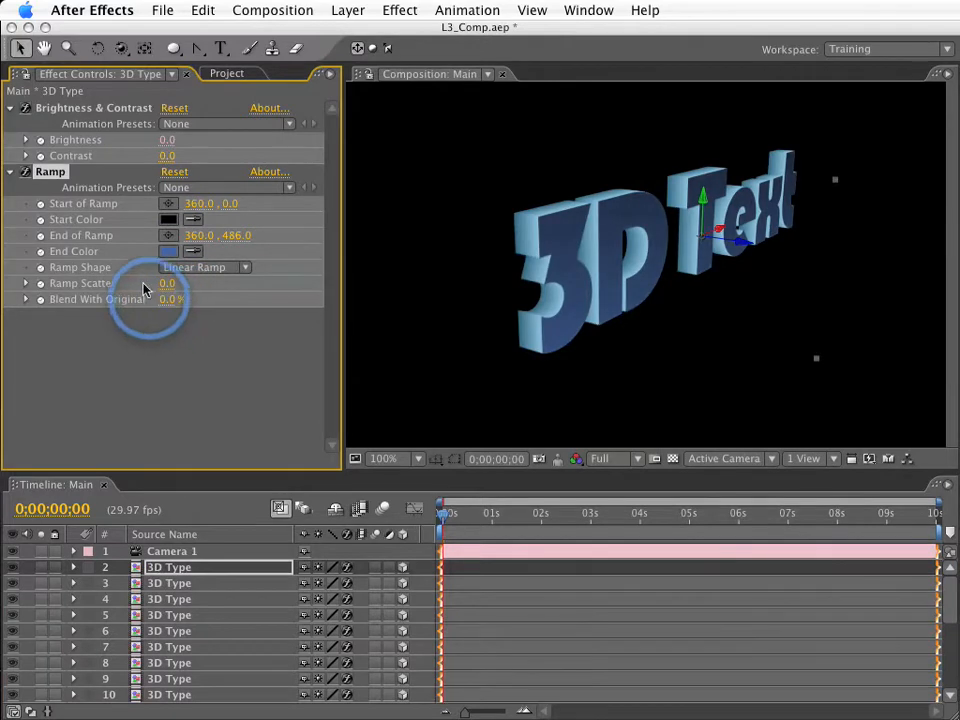
Apply Find Edges to the front 3D Type layer, inverted and blended 55% with the original.
{"action": "left_click", "coordinate": [388, 6]}
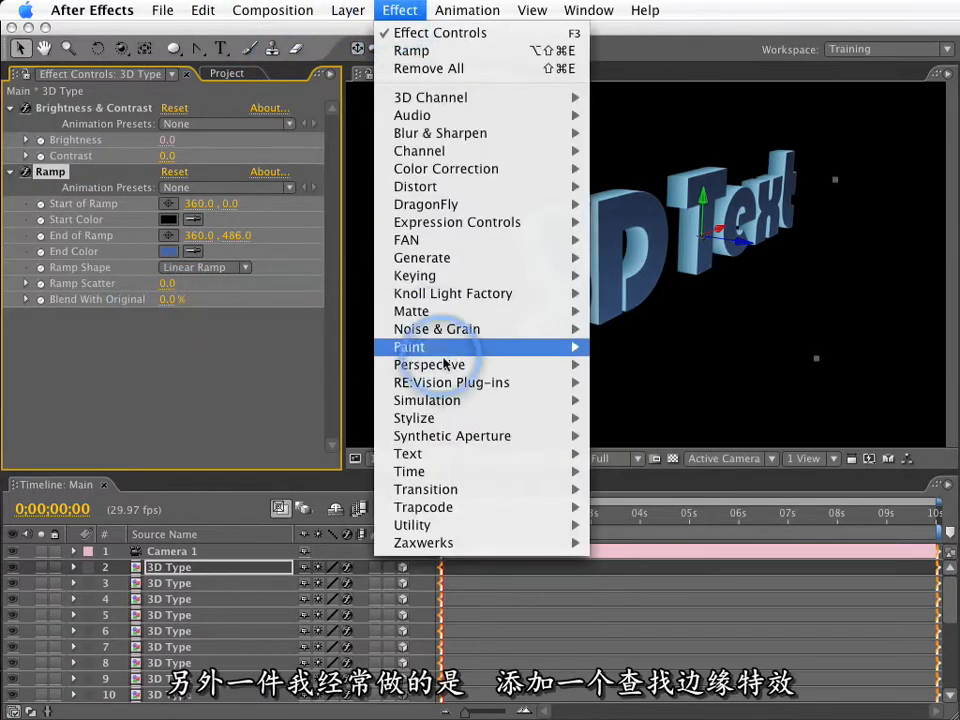
{"action": "mouse_move", "coordinate": [456, 418]}
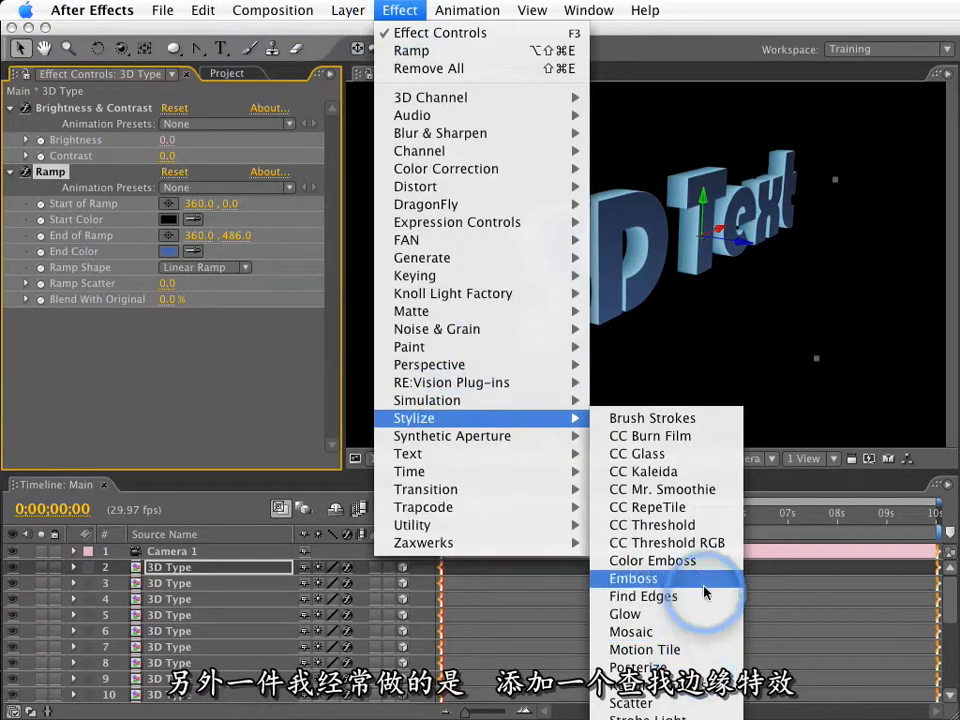
{"action": "left_click", "coordinate": [680, 596]}
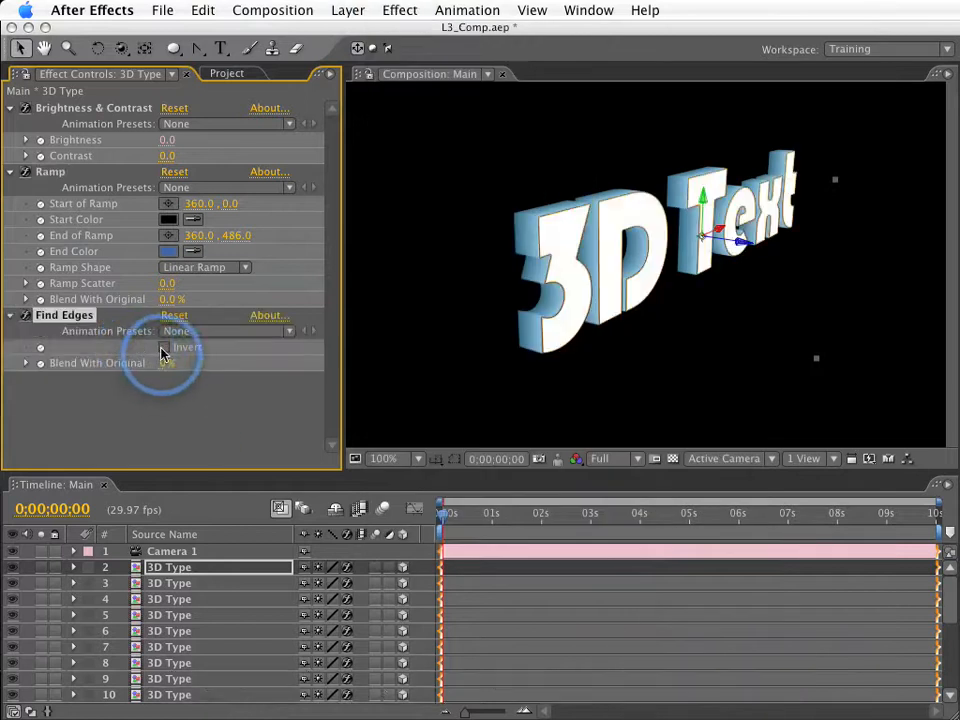
{"action": "left_click", "coordinate": [164, 347]}
{"action": "left_click_drag", "start_coordinate": [162, 373], "coordinate": [213, 364]}
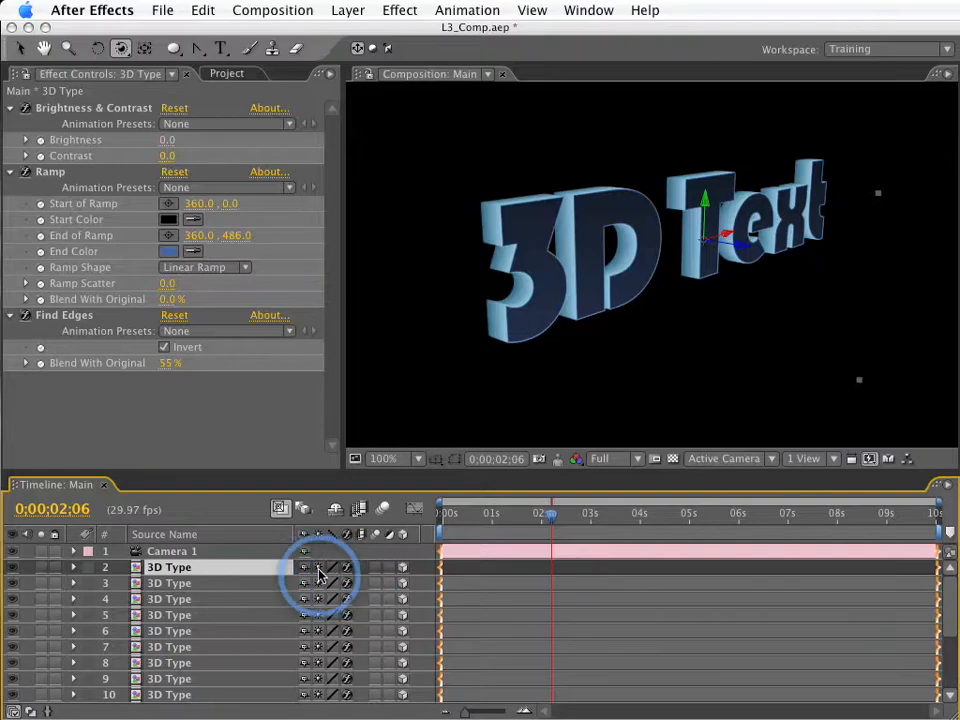
Turn off Collapse Transformations for all the 3D Type layers.
{"action": "mouse_move", "coordinate": [318, 630]}
{"action": "left_mouse_down"}
{"action": "mouse_move", "coordinate": [318, 710]}
{"action": "mouse_move", "coordinate": [316, 625]}
{"action": "left_mouse_up"}
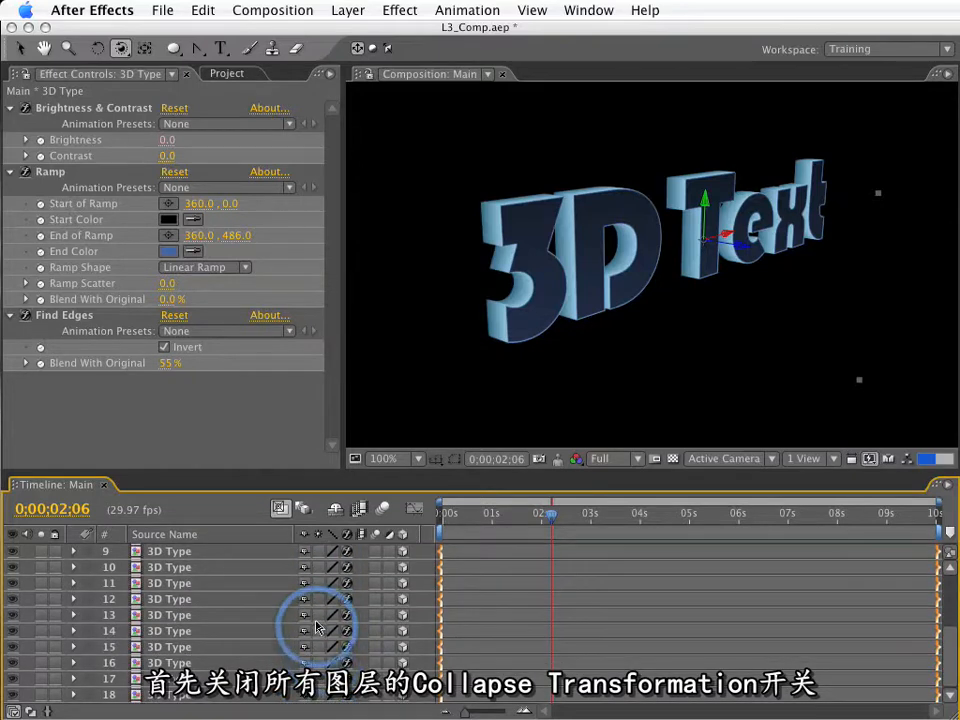
{"action": "scroll", "coordinate": [316, 627], "scroll_direction": "up", "scroll_amount": 4}
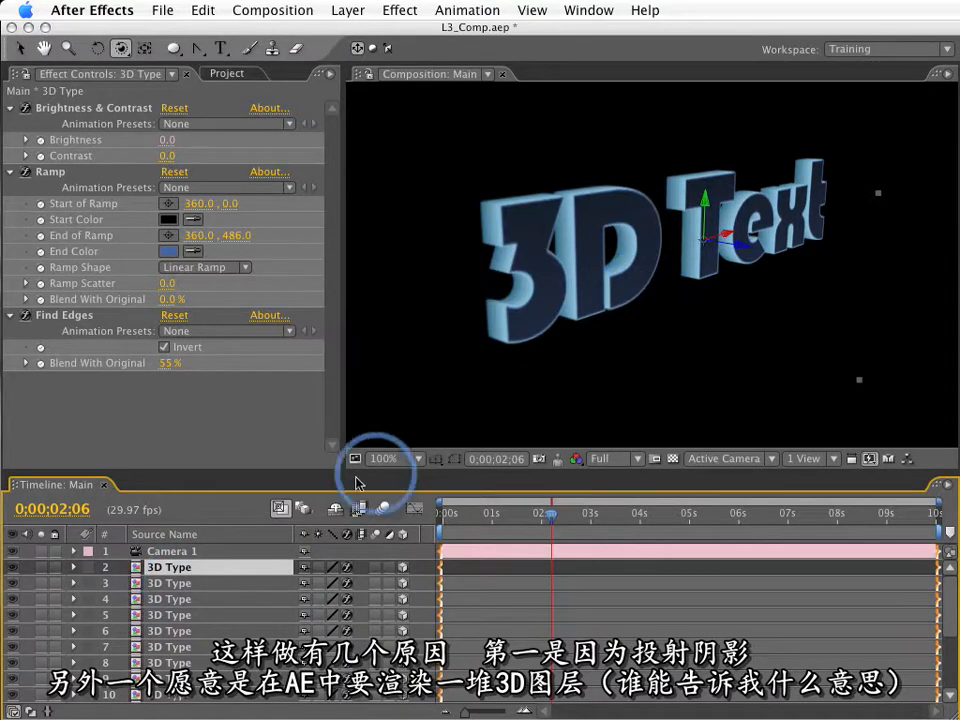
Pre-compose all the 3D Type layers into a new composition named 3D Pre-comp, moving all attributes into it.
{"action": "scroll", "coordinate": [232, 662], "scroll_direction": "down", "scroll_amount": 4}
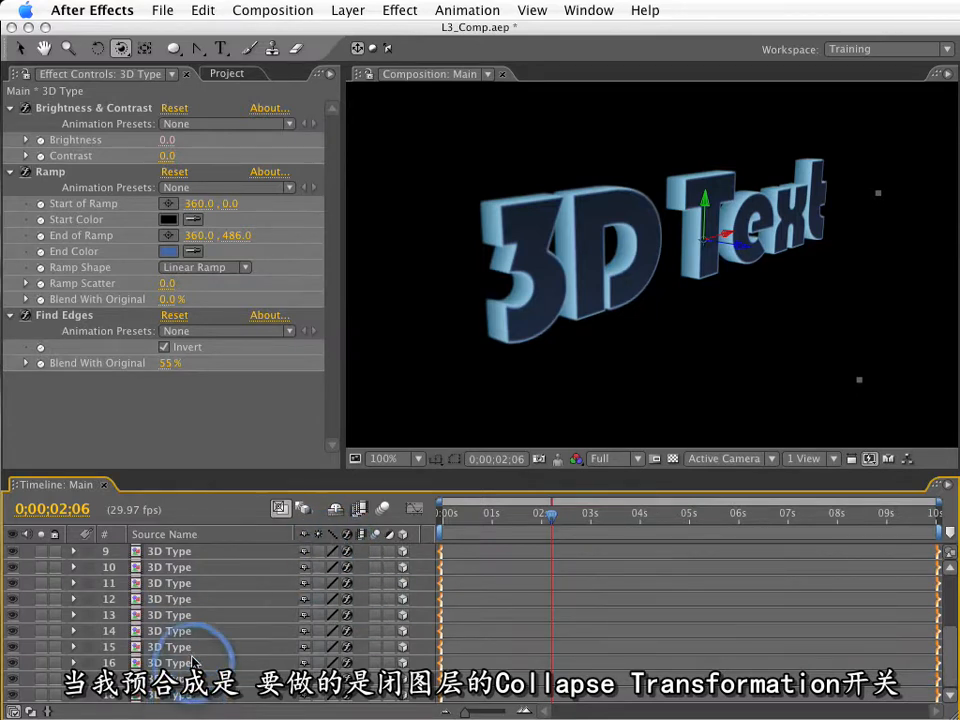
{"action": "scroll", "coordinate": [190, 680], "scroll_direction": "up", "scroll_amount": 5}
{"action": "left_click", "coordinate": [236, 572], "text": "shift"}
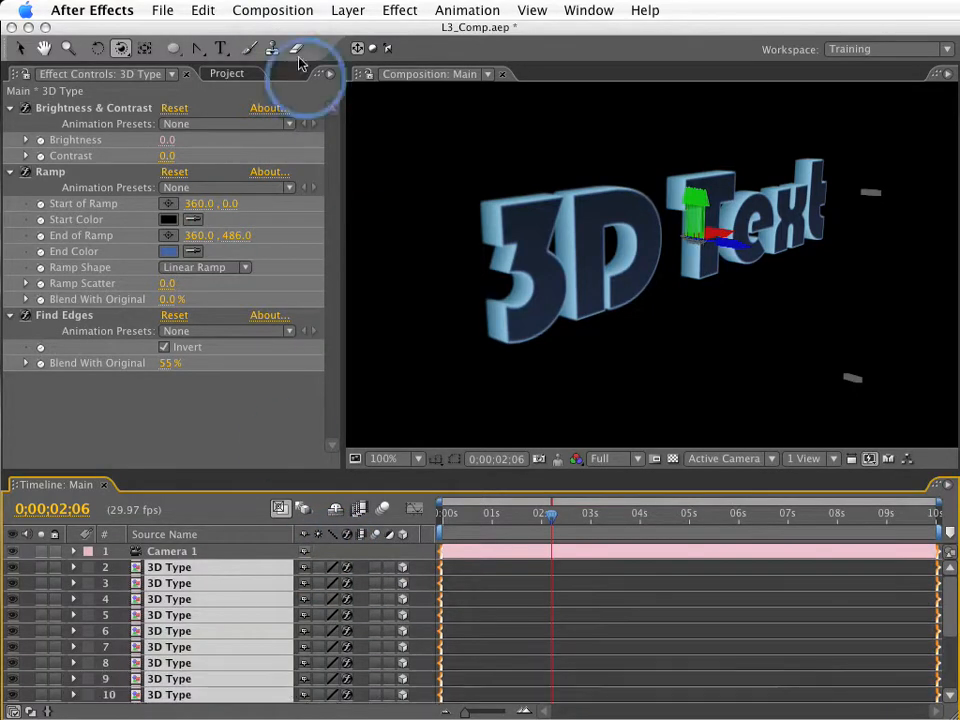
{"action": "left_click", "coordinate": [343, 10]}
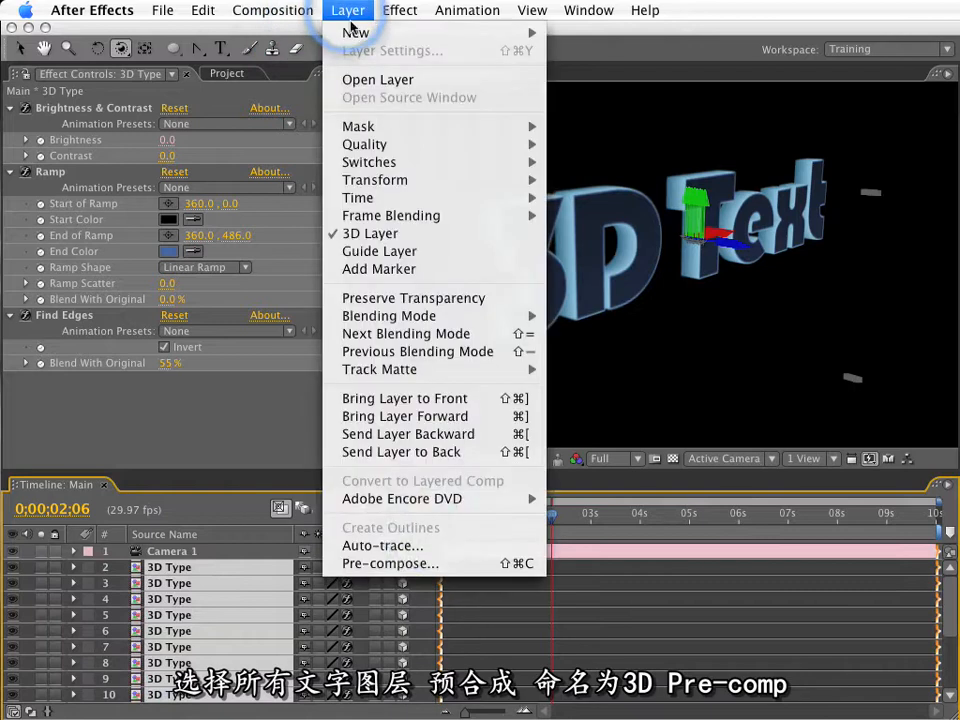
{"action": "left_click", "coordinate": [398, 563]}
{"action": "type", "text": "3D Pre-comp"}
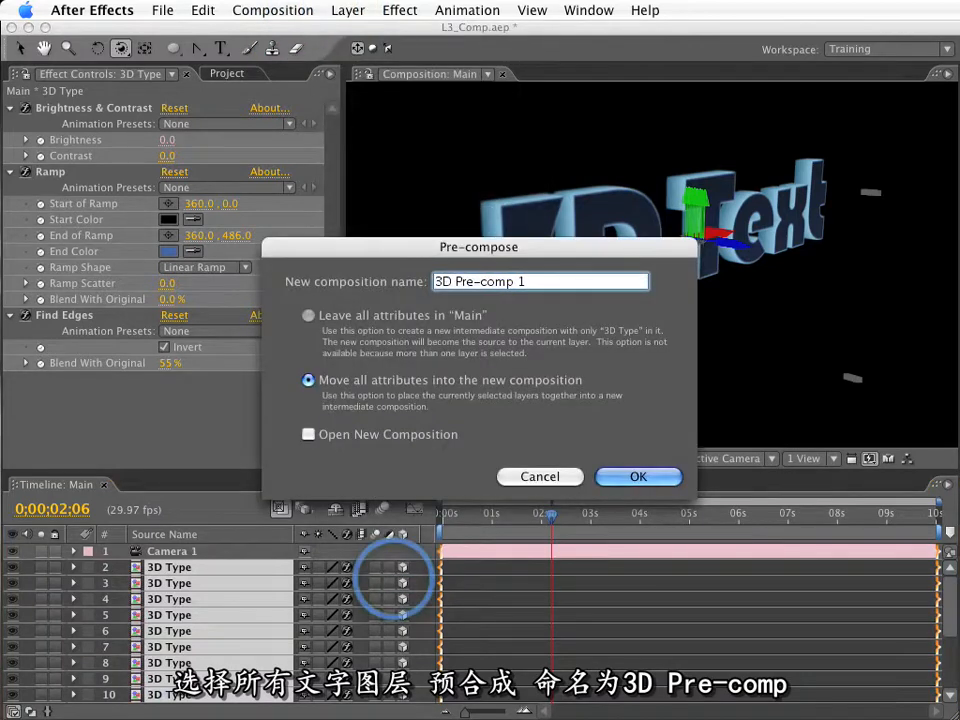
{"action": "key", "text": "Return"}
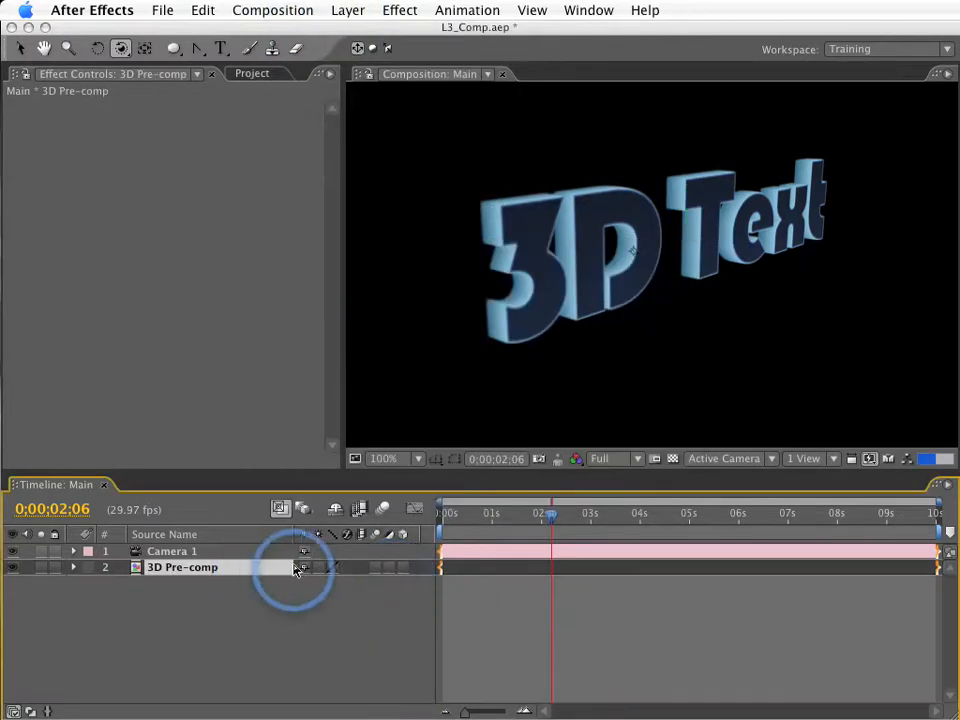
Make the 3D Pre-comp layer 3D, collapse its transformations, and rotate it slightly around its vertical axis.
{"action": "left_click", "coordinate": [402, 567]}
{"action": "left_click", "coordinate": [326, 568]}
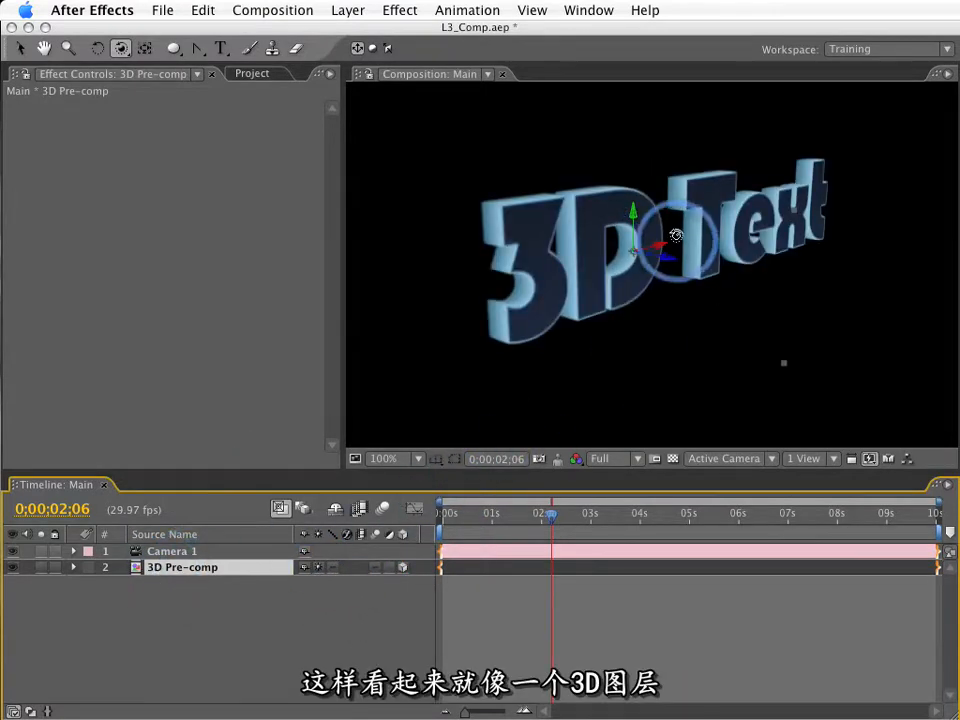
{"action": "key", "text": "w"}
{"action": "left_click_drag", "start_coordinate": [633, 215], "coordinate": [629, 243]}
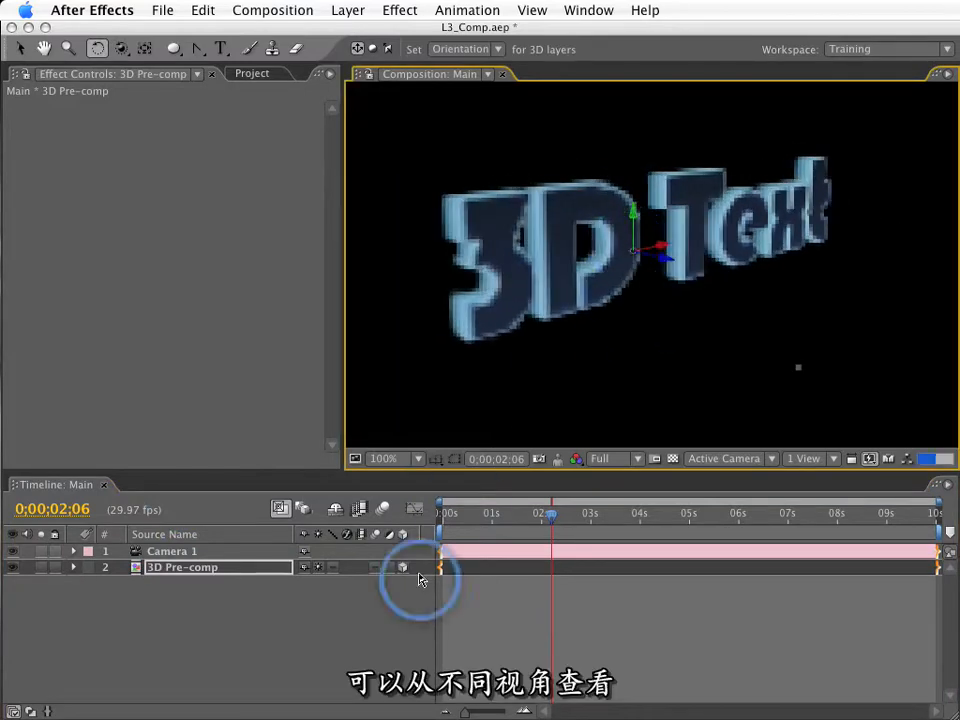
Add a shadow-casting Point light with 200% intensity, 50% shadow darkness and 40-pixel shadow diffusion.
{"action": "left_click", "coordinate": [348, 10]}
{"action": "mouse_move", "coordinate": [467, 35]}
{"action": "left_click", "coordinate": [609, 77]}
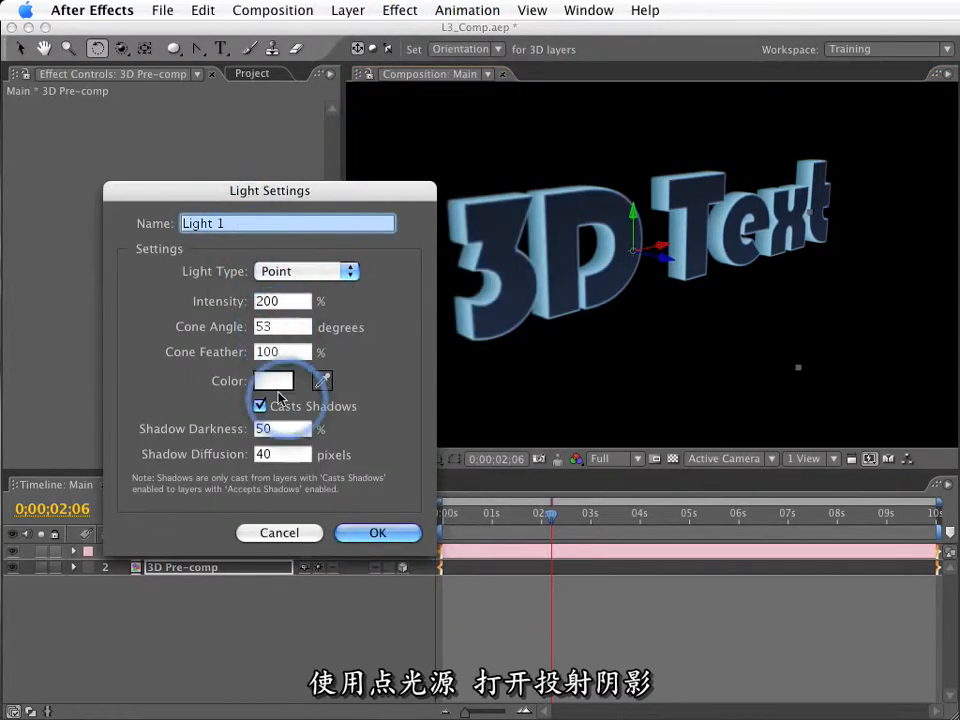
{"action": "key", "text": "Return"}
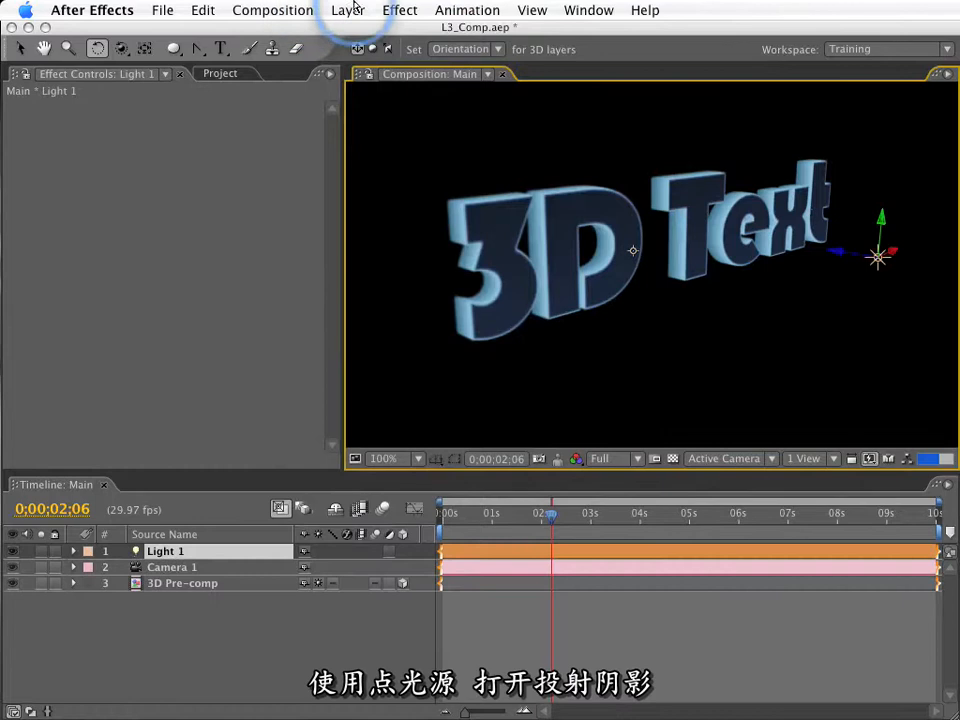
Create a blue 3000 × 3000 pixel solid named Floor and place it beneath all other layers.
{"action": "left_click", "coordinate": [350, 14]}
{"action": "mouse_move", "coordinate": [356, 33]}
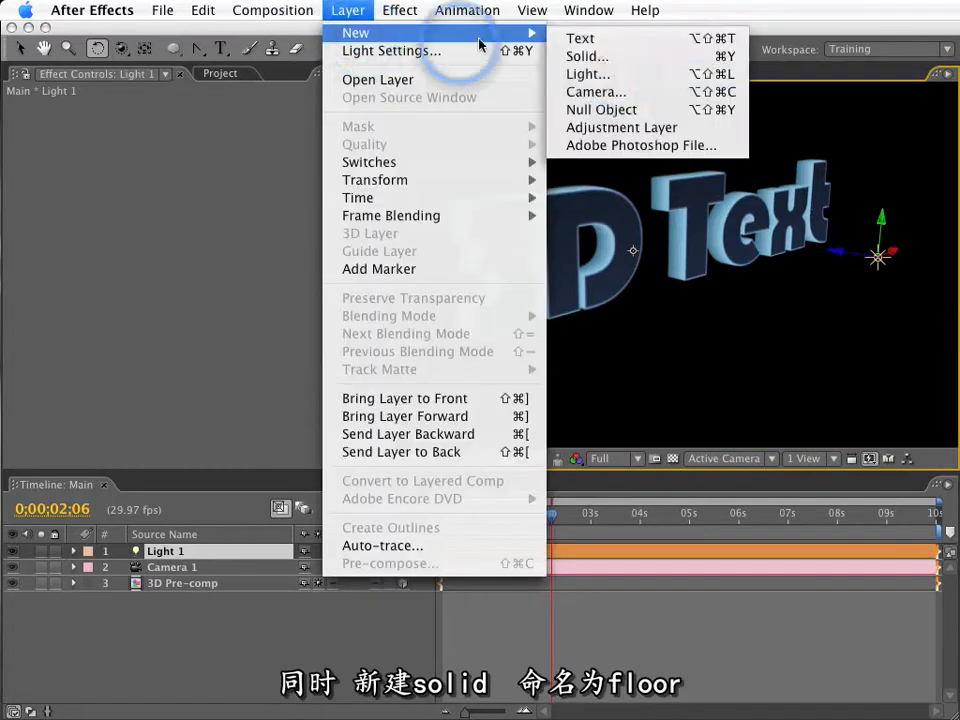
{"action": "left_click", "coordinate": [625, 58]}
{"action": "type", "text": "Floor"}
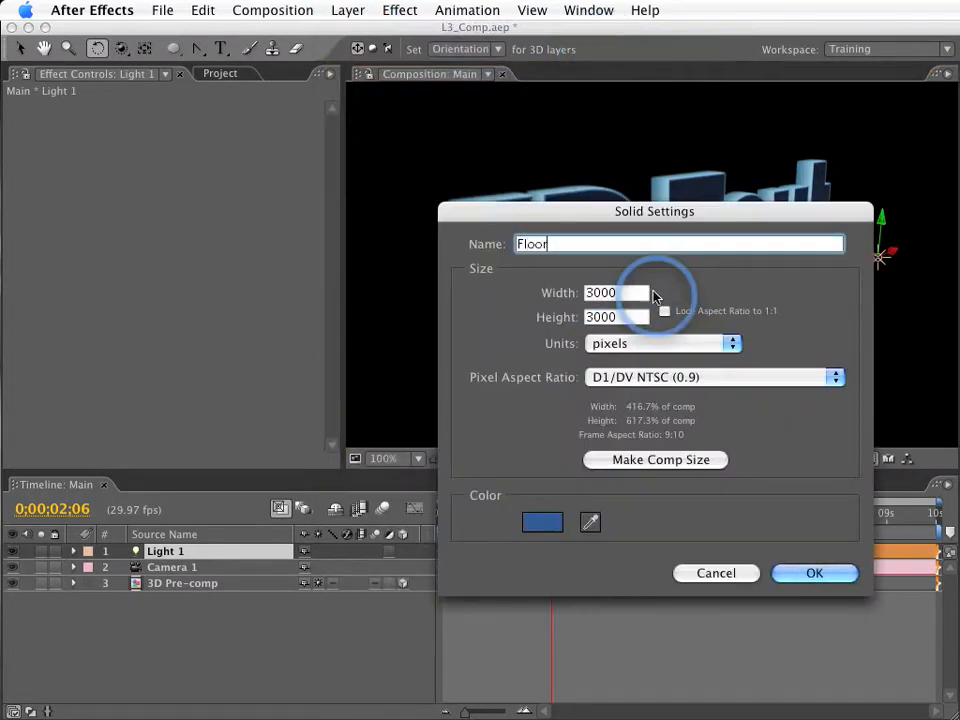
{"action": "key", "text": "Tab"}
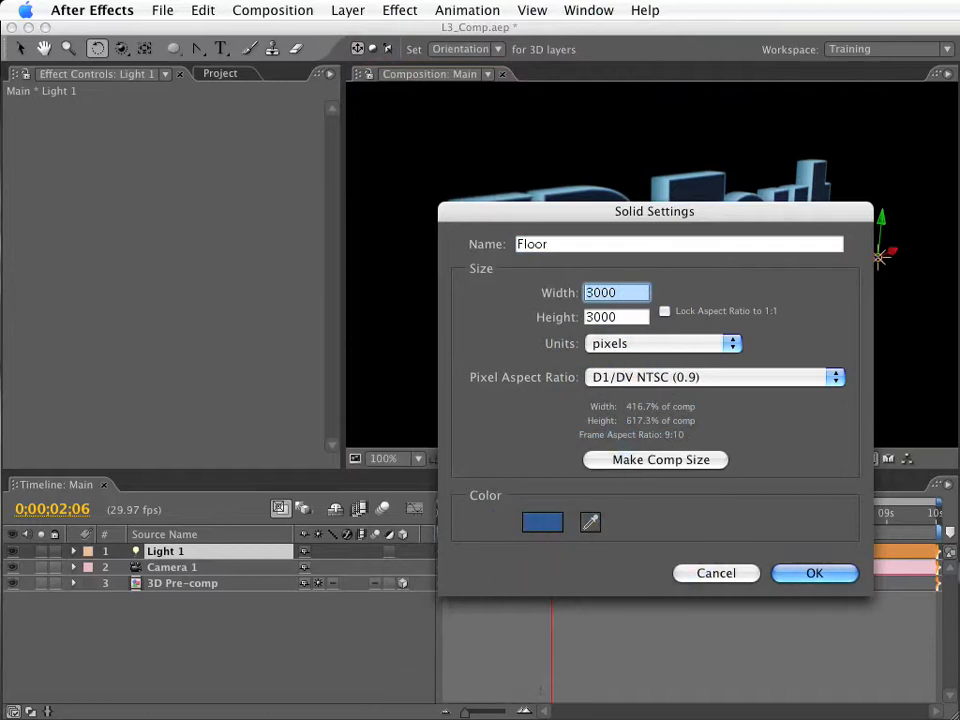
{"action": "left_click", "coordinate": [851, 570]}
{"action": "left_click_drag", "start_coordinate": [163, 555], "coordinate": [231, 626]}
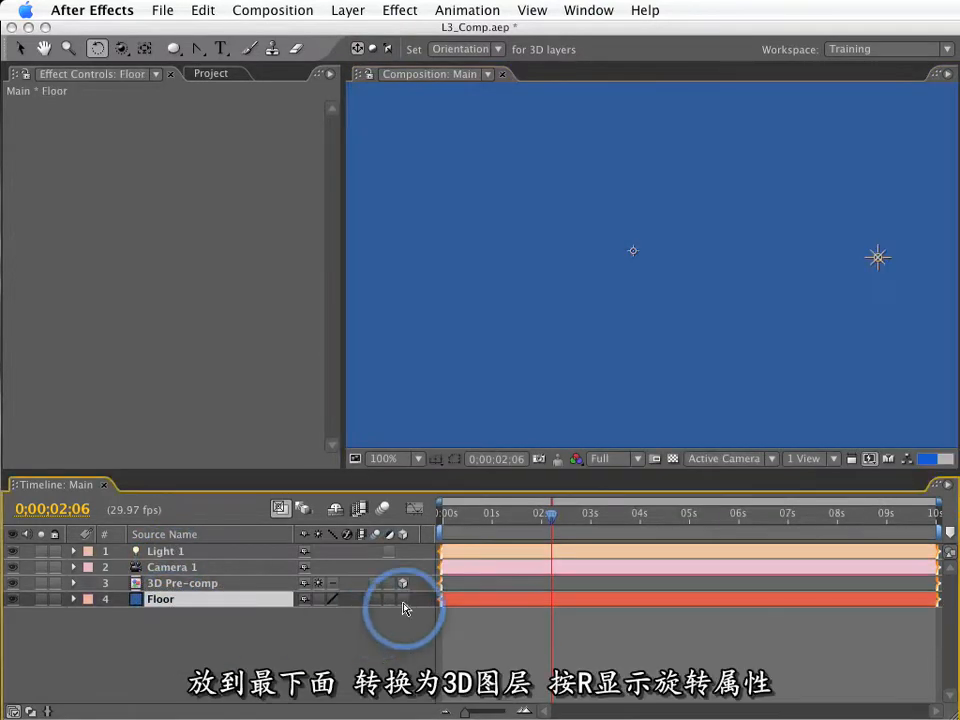
Make the Floor layer 3D and set its X orientation to 90°.
{"action": "left_click", "coordinate": [199, 604]}
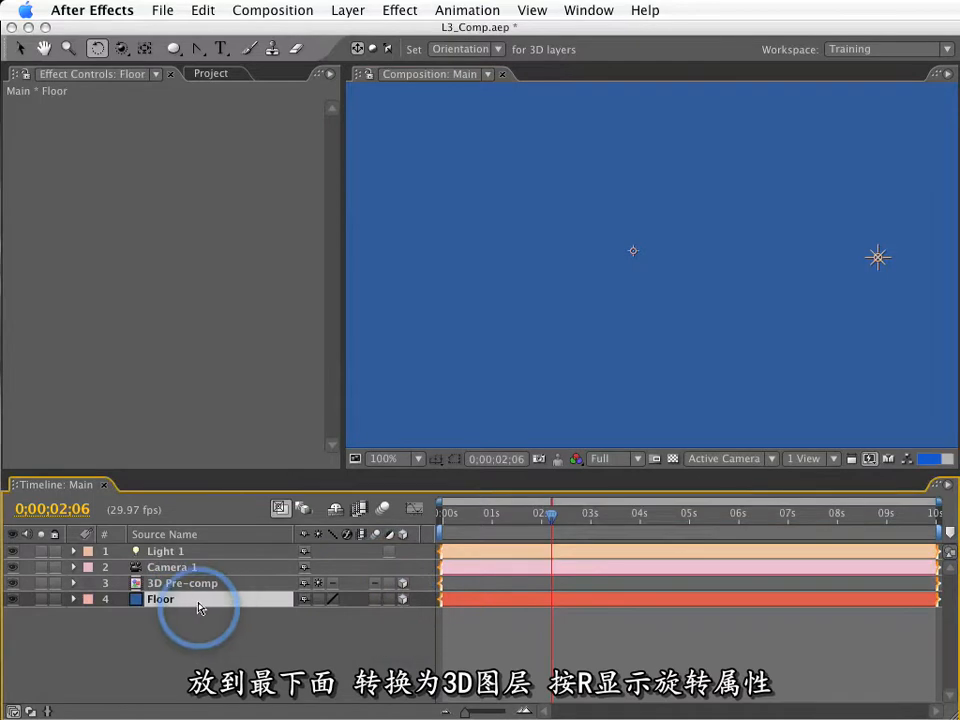
{"action": "key", "text": "r"}
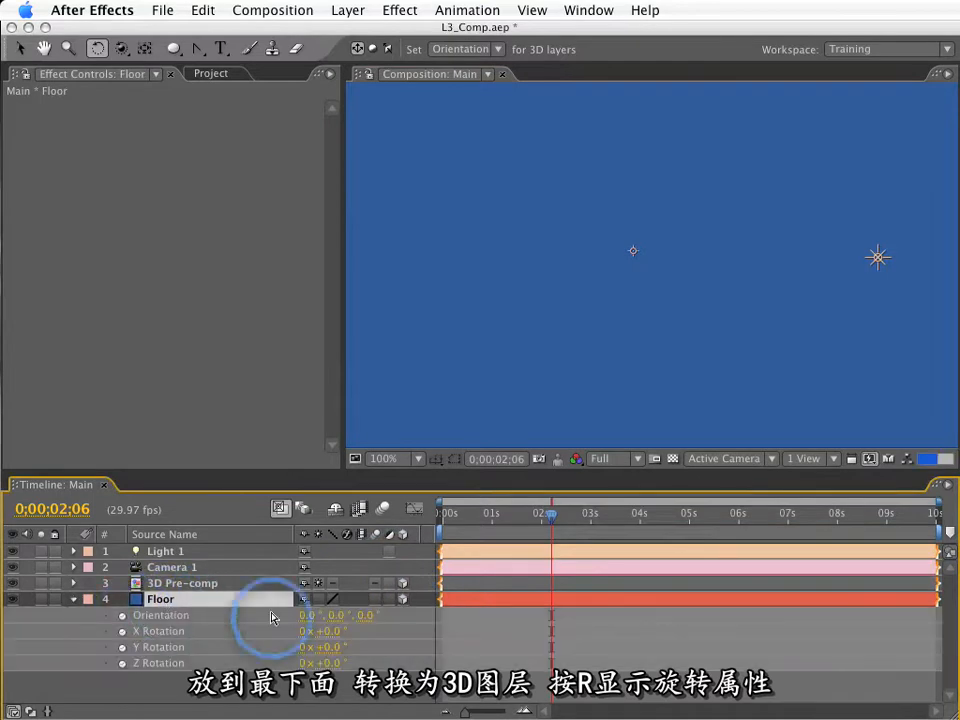
{"action": "left_click", "coordinate": [307, 616]}
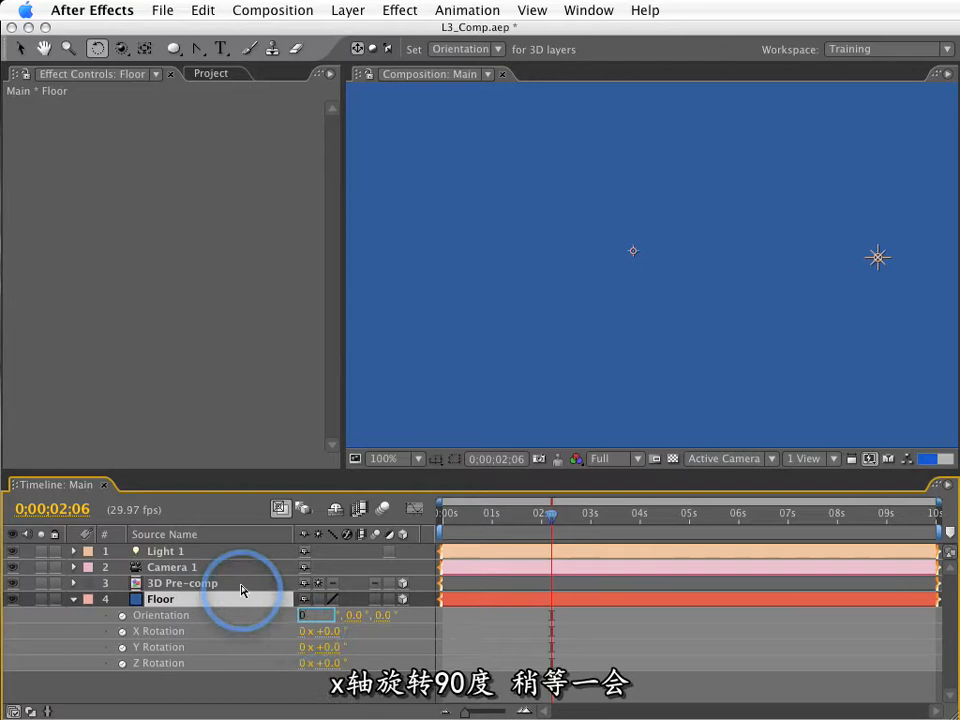
{"action": "key", "text": "Return"}
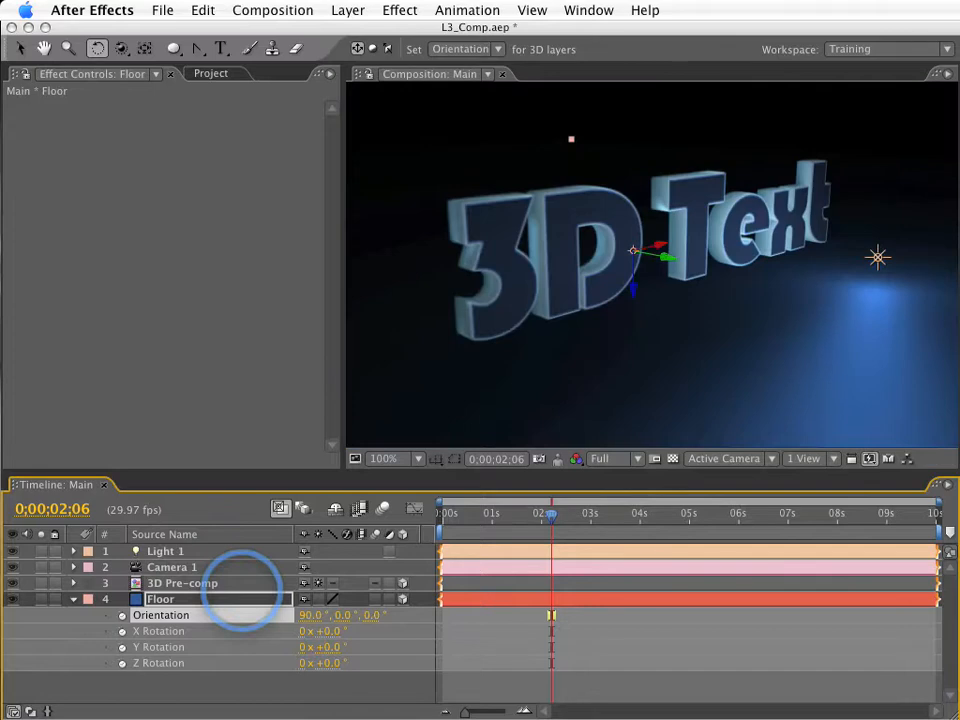
Raise Light 1 along its Y axis to well above the 3D text.
{"action": "left_click", "coordinate": [229, 553]}
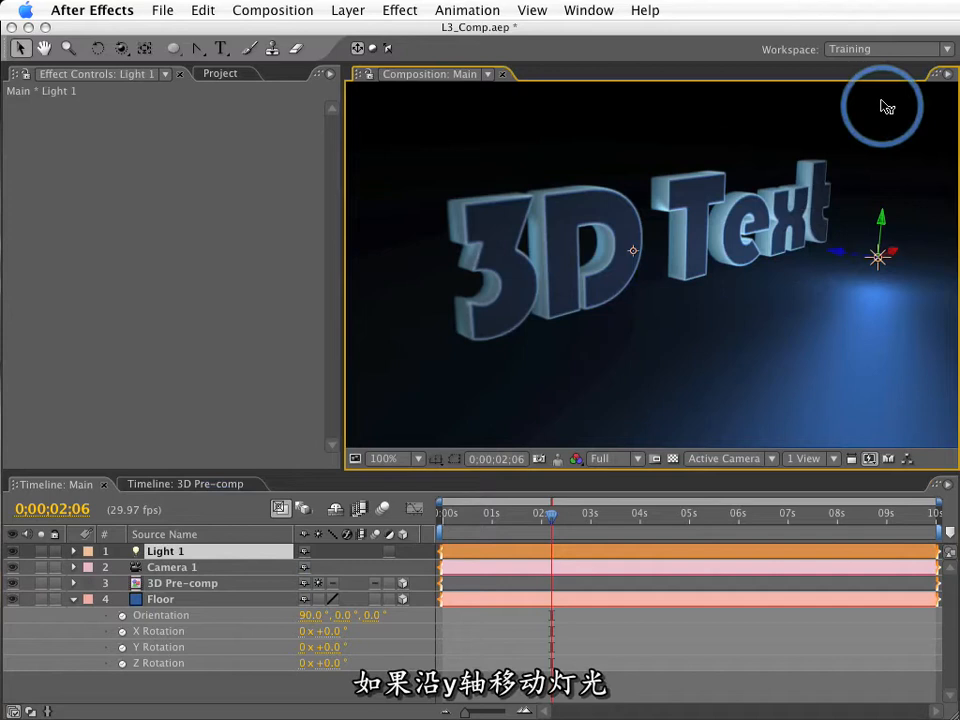
{"action": "left_click_drag", "start_coordinate": [882, 102], "coordinate": [882, 102]}
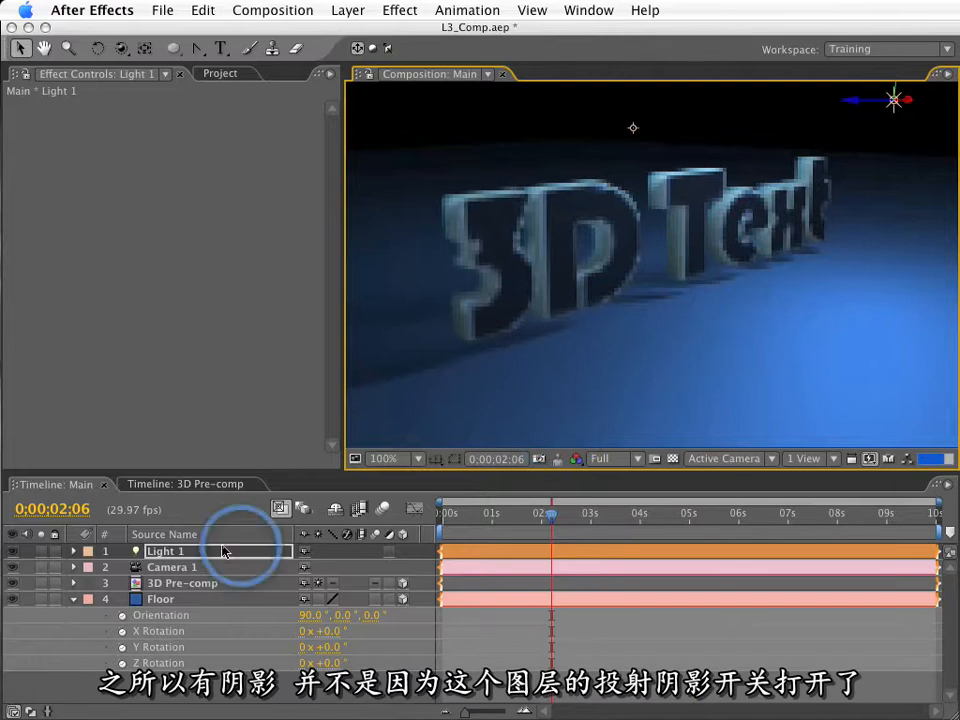
Examine the Casts Shadows setting of the 3D Pre-comp layer and of the first two 3D Type layers inside it.
{"action": "left_click", "coordinate": [155, 584]}
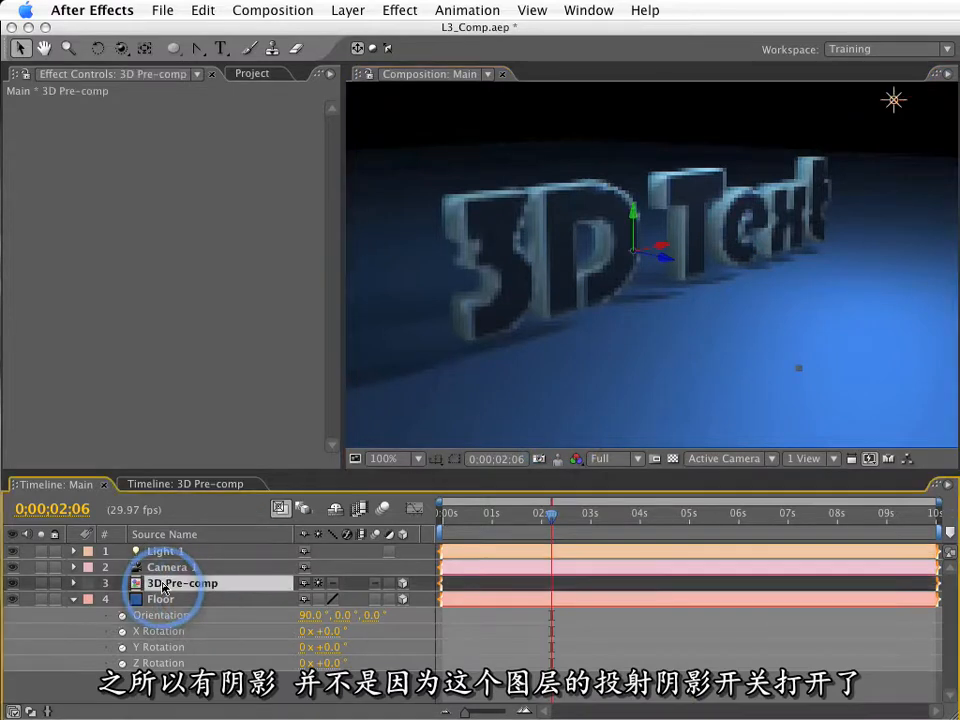
{"action": "key", "text": "a"}
{"action": "key", "text": "a"}
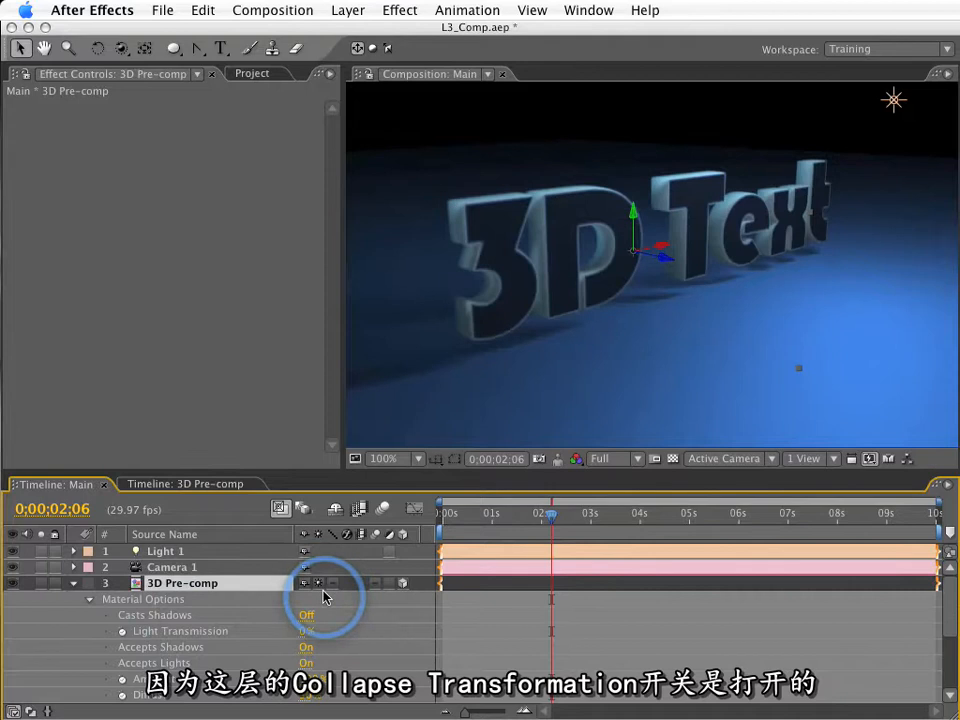
{"action": "double_click", "coordinate": [188, 583]}
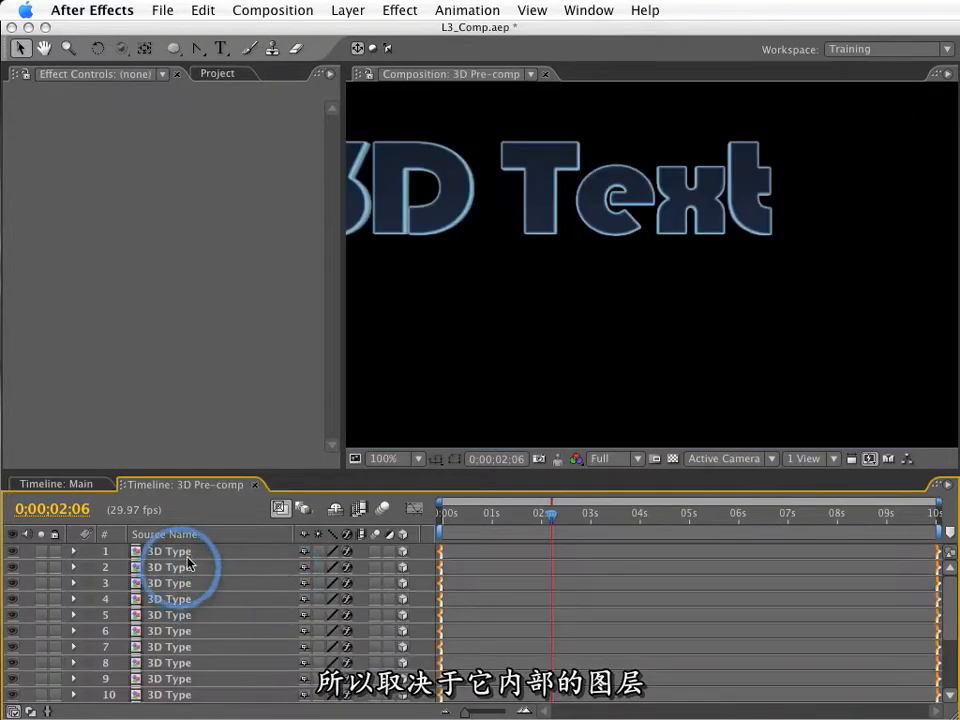
{"action": "left_click", "coordinate": [192, 553]}
{"action": "key", "text": "a"}
{"action": "key", "text": "a"}
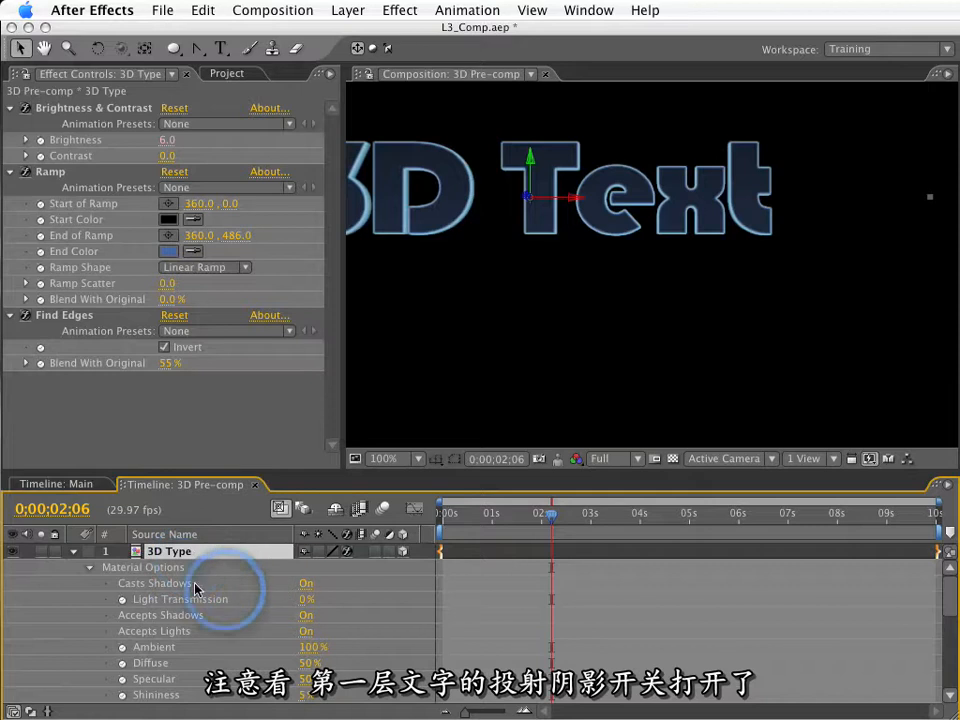
{"action": "left_click", "coordinate": [72, 551]}
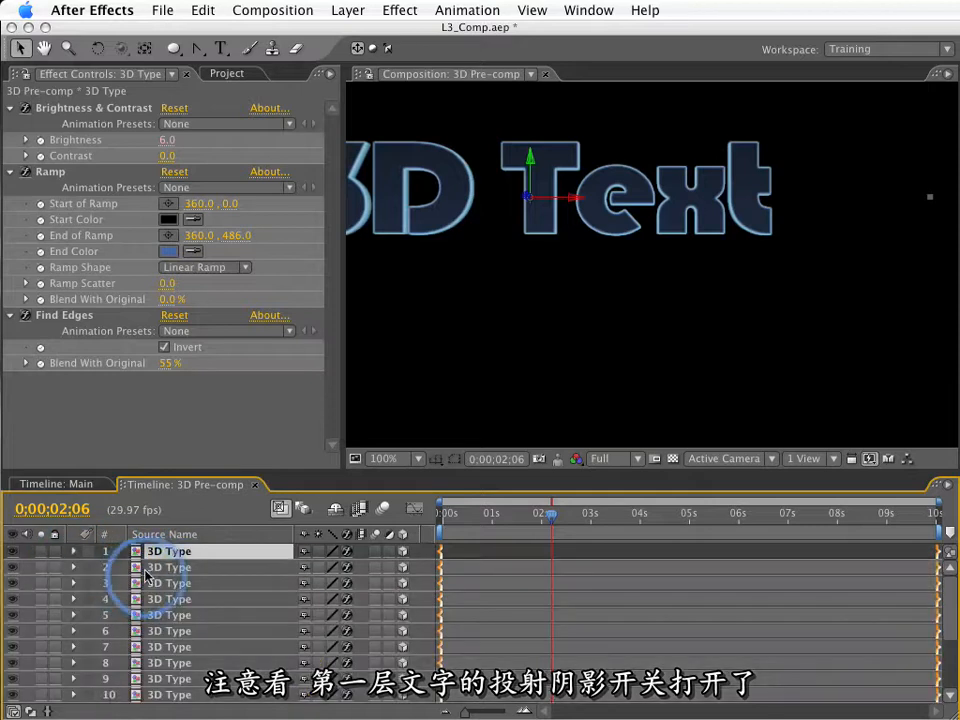
{"action": "left_click", "coordinate": [130, 566]}
{"action": "key", "text": "a"}
{"action": "key", "text": "a"}
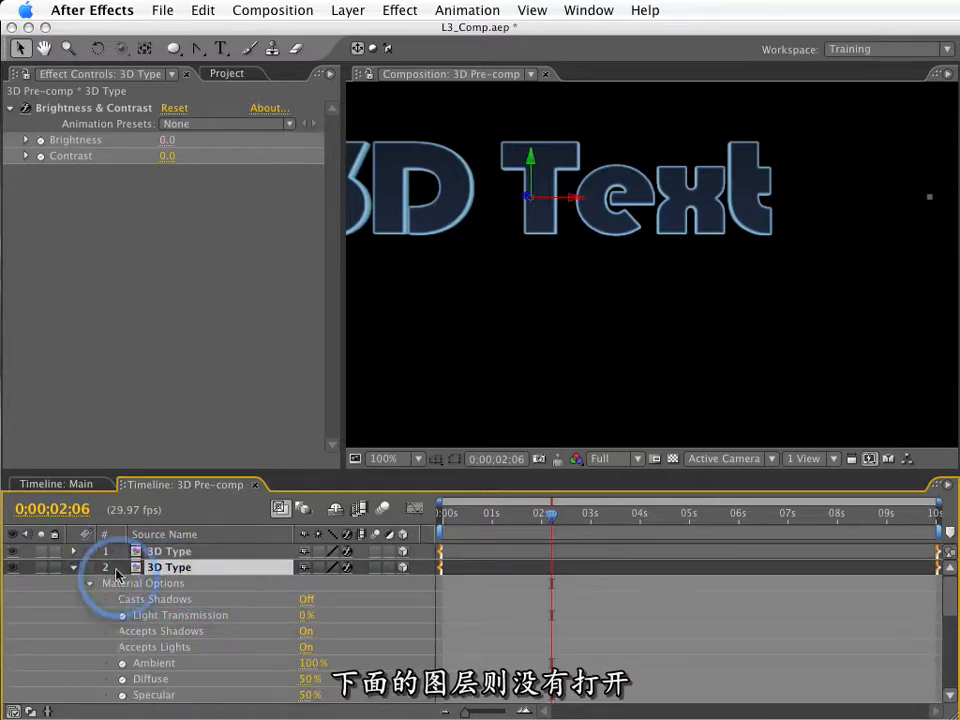
{"action": "left_click", "coordinate": [73, 567]}
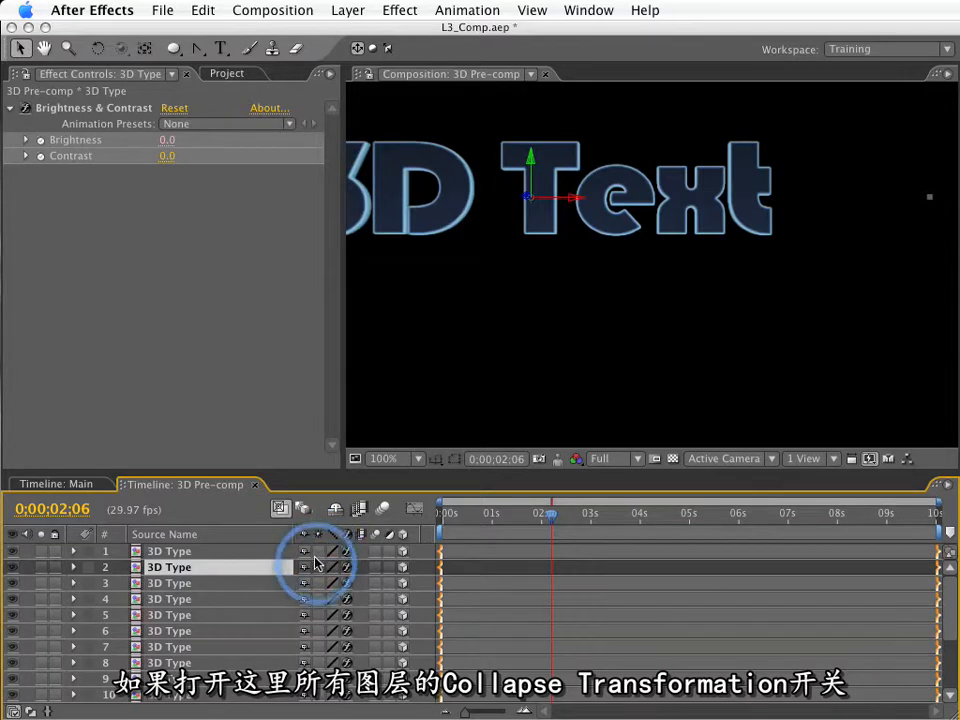
Examine the Material Options of the 3D Text layer inside 3D Type, and return through the 3D Pre-comp layers to Main.
{"action": "left_click", "coordinate": [190, 553]}
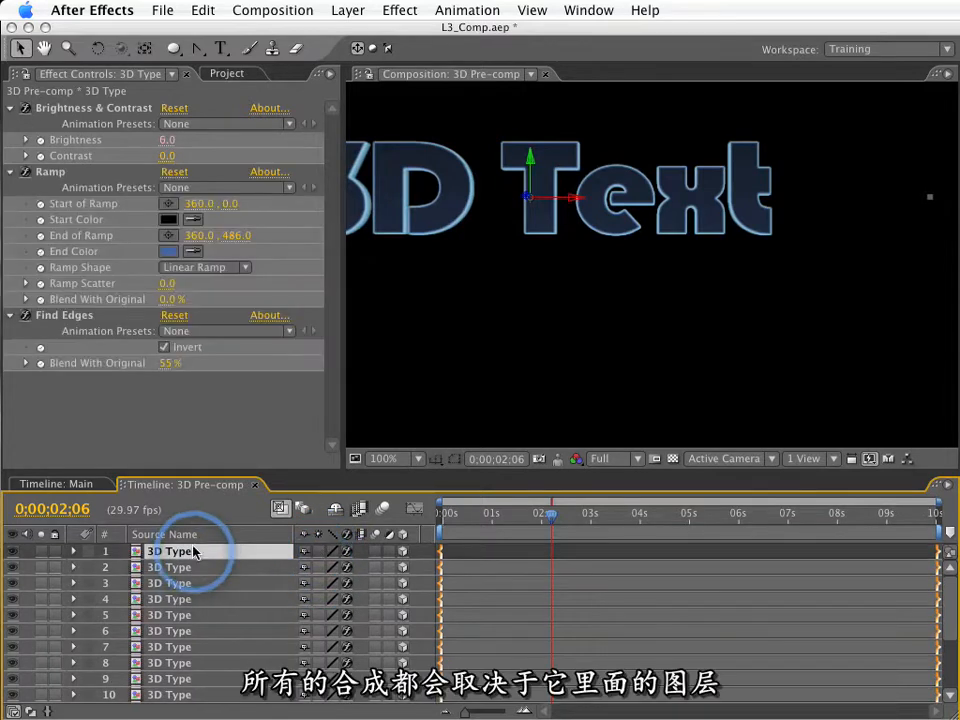
{"action": "double_click", "coordinate": [192, 553]}
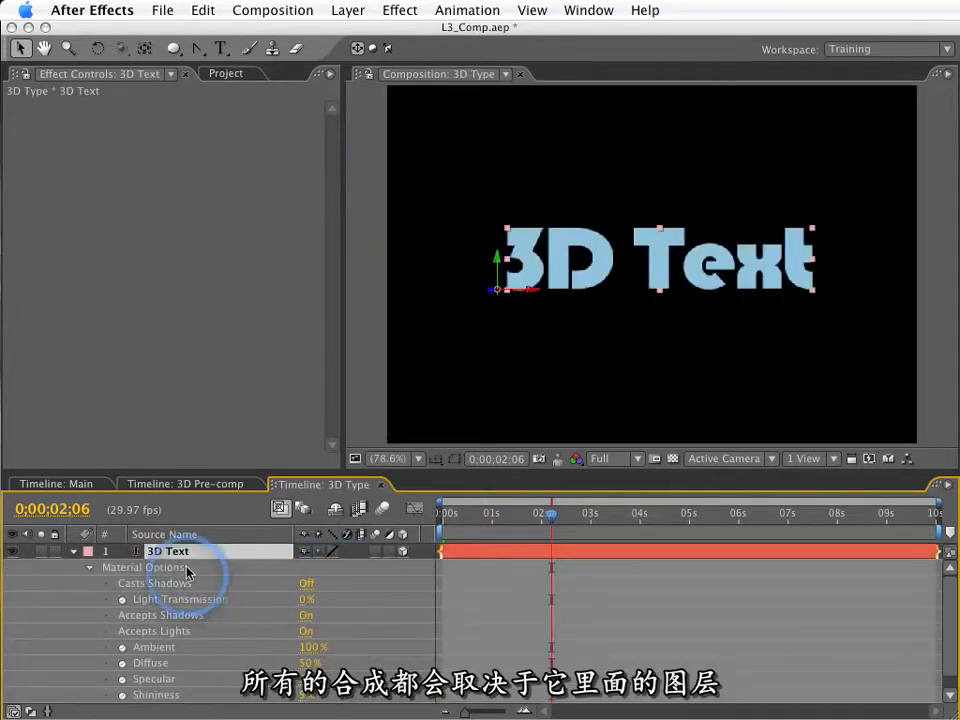
{"action": "left_click", "coordinate": [222, 486]}
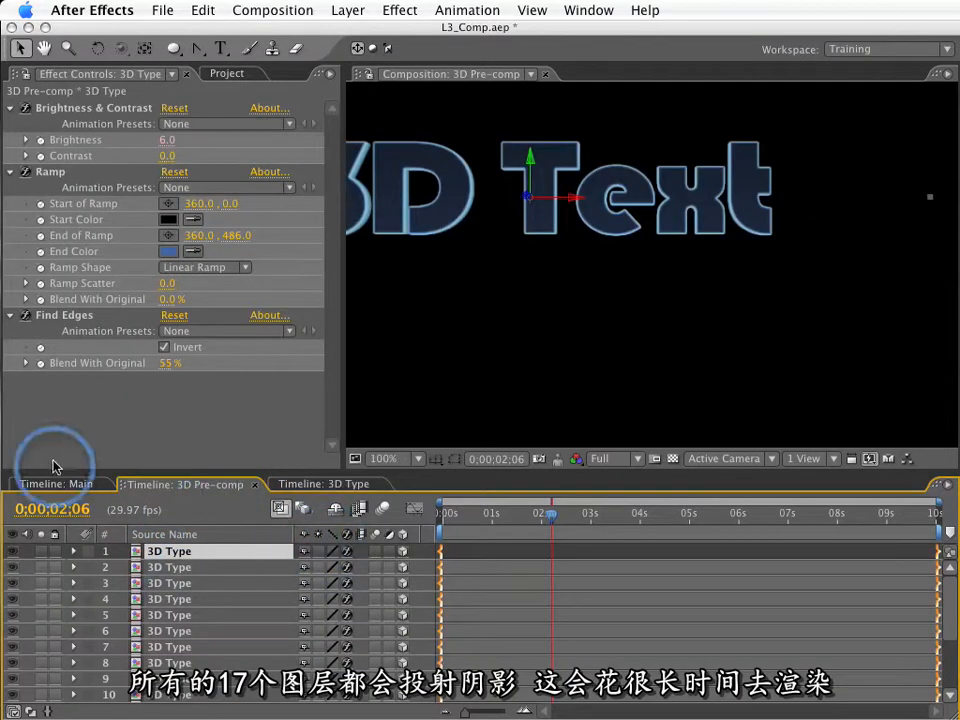
{"action": "scroll", "coordinate": [229, 634], "scroll_direction": "down", "scroll_amount": 3}
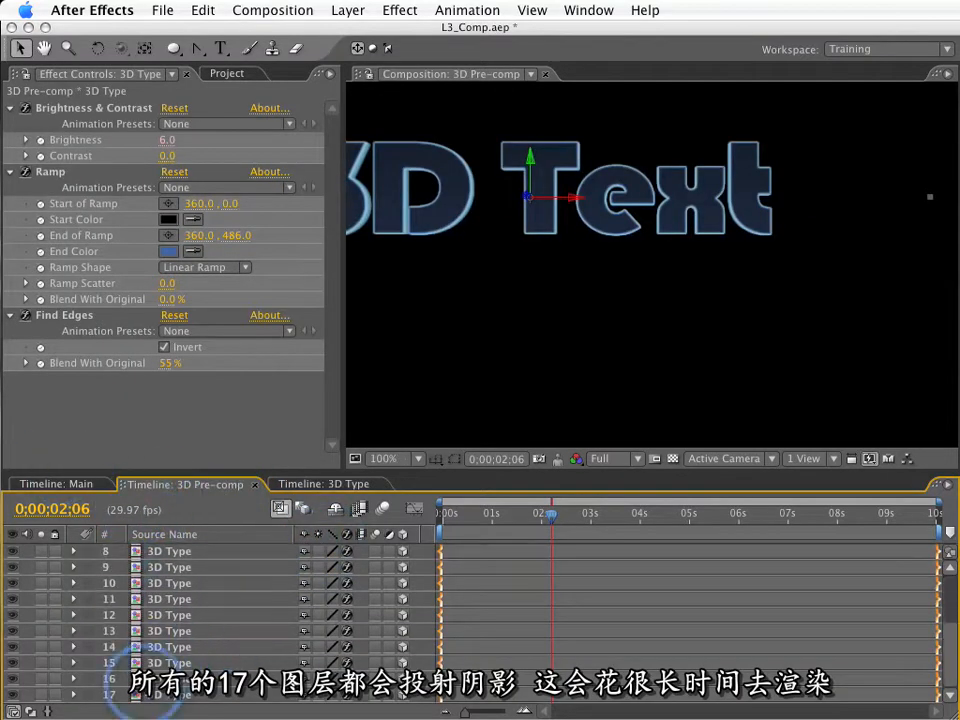
{"action": "left_click", "coordinate": [78, 486]}
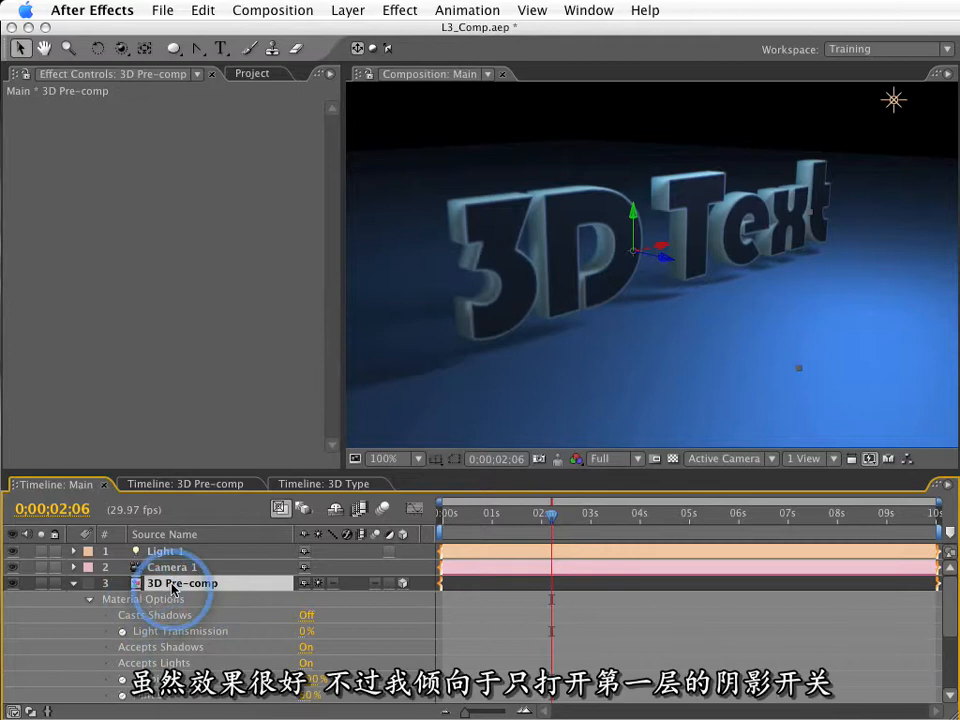
Recheck Casts Shadows on the front 3D Type layer in 3D Pre-comp, and close the nested composition timelines.
{"action": "double_click", "coordinate": [172, 587]}
{"action": "left_click", "coordinate": [168, 553]}
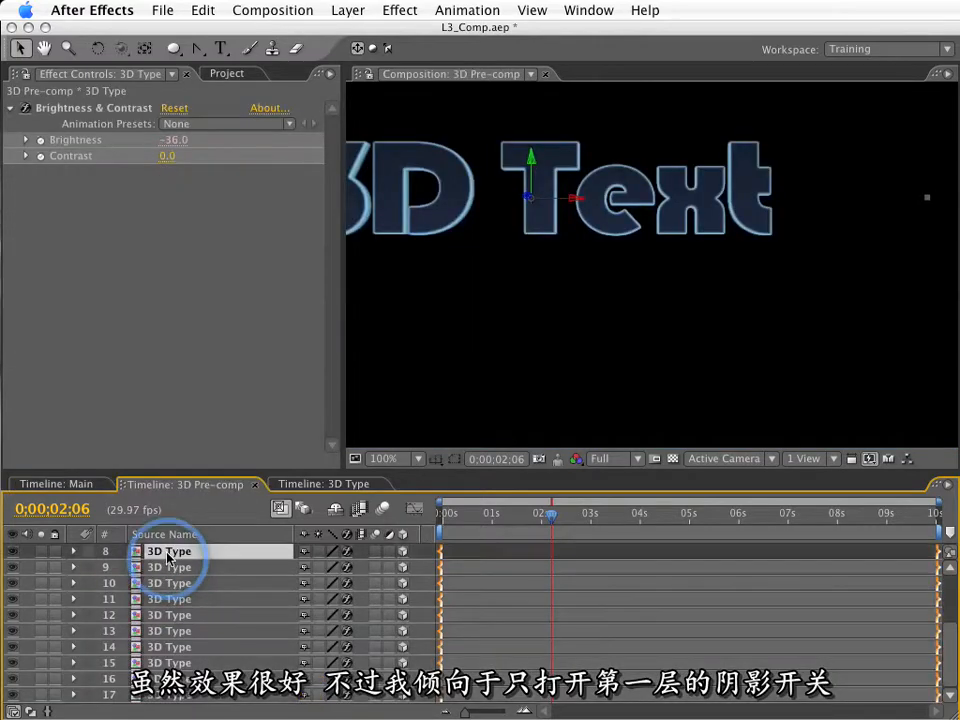
{"action": "key", "text": "a"}
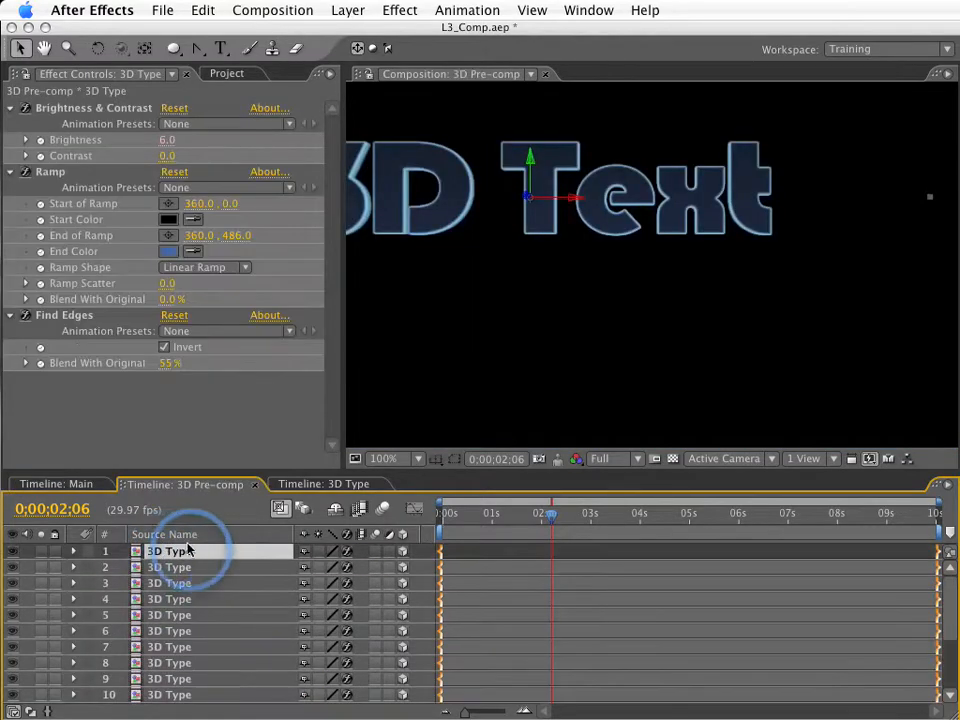
{"action": "key", "text": "a"}
{"action": "key", "text": "a"}
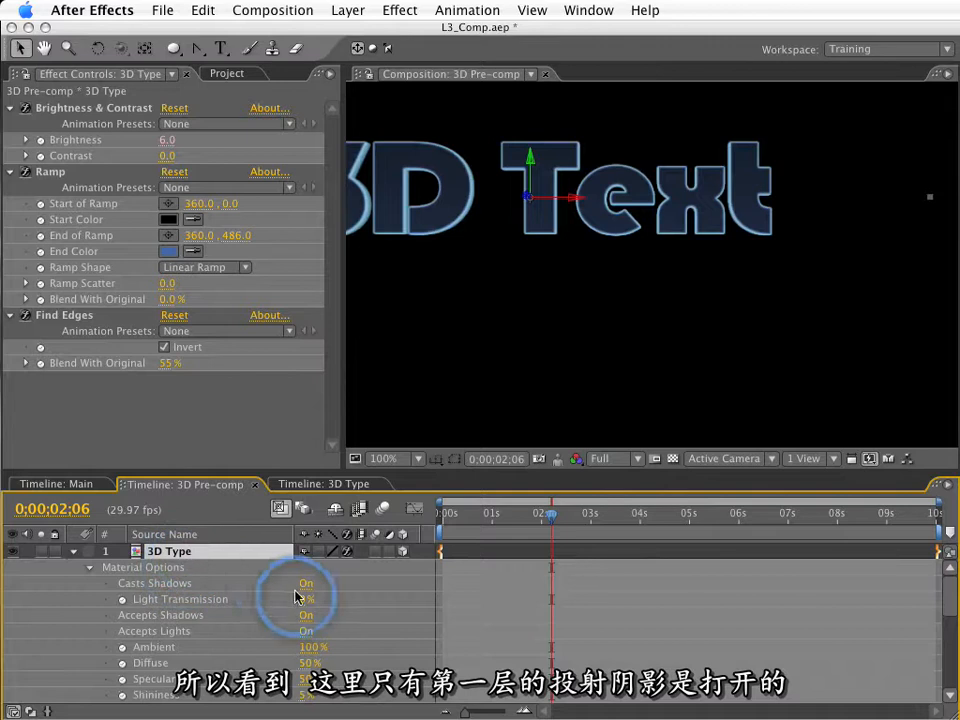
{"action": "key", "text": "super+w"}
{"action": "key", "text": "super+w"}
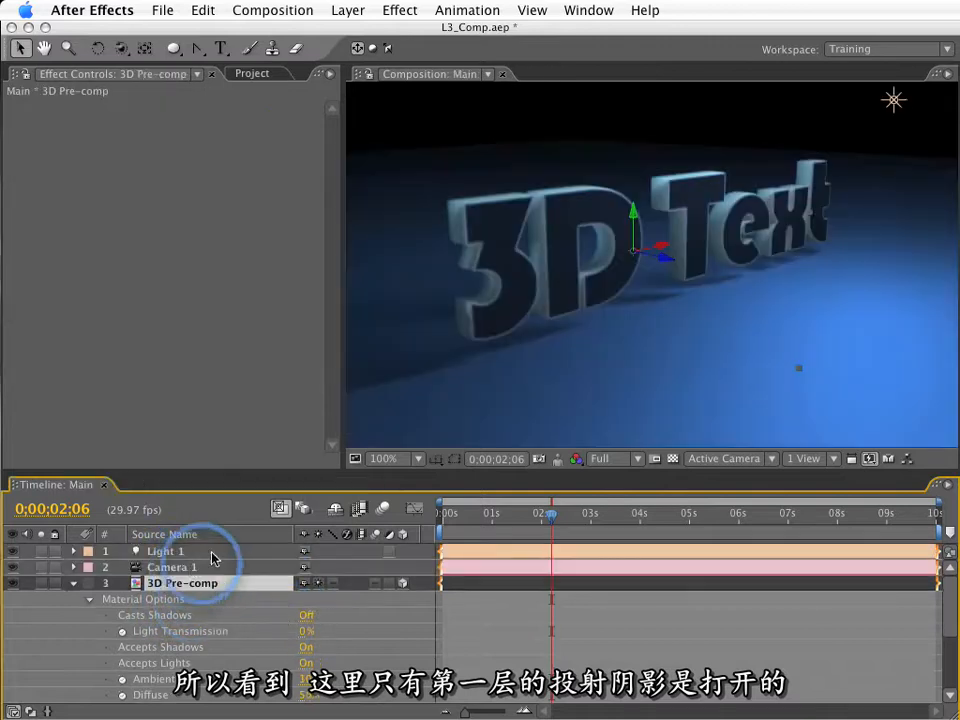
Hide the 3D Pre-comp layer's material options and move the layer along its Y axis closer to the floor.
{"action": "left_click", "coordinate": [73, 583]}
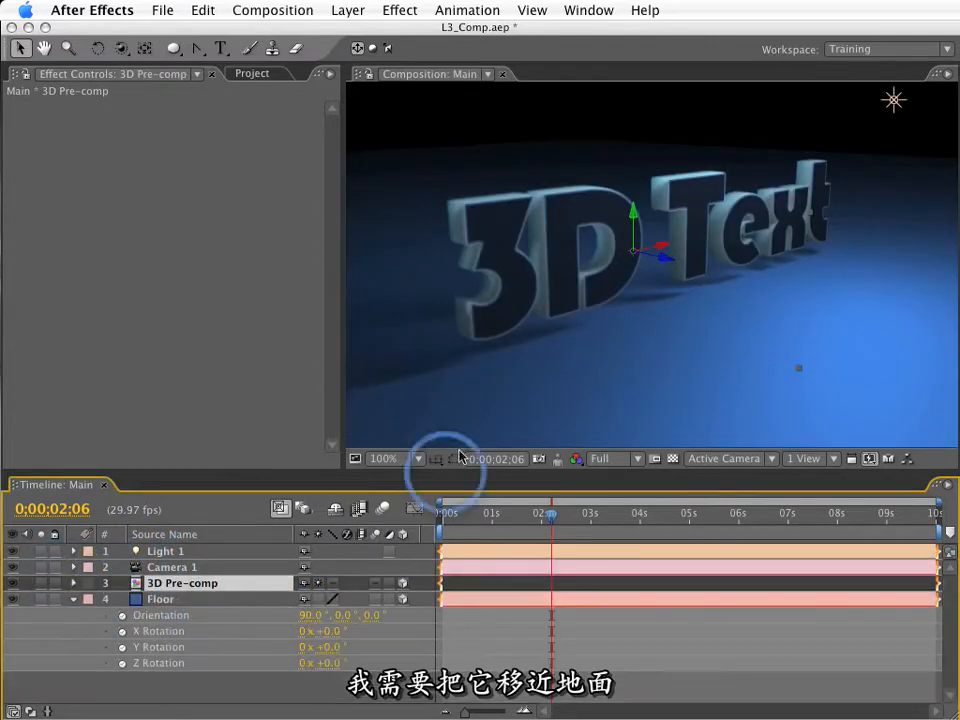
{"action": "left_click_drag", "start_coordinate": [632, 211], "coordinate": [641, 233]}
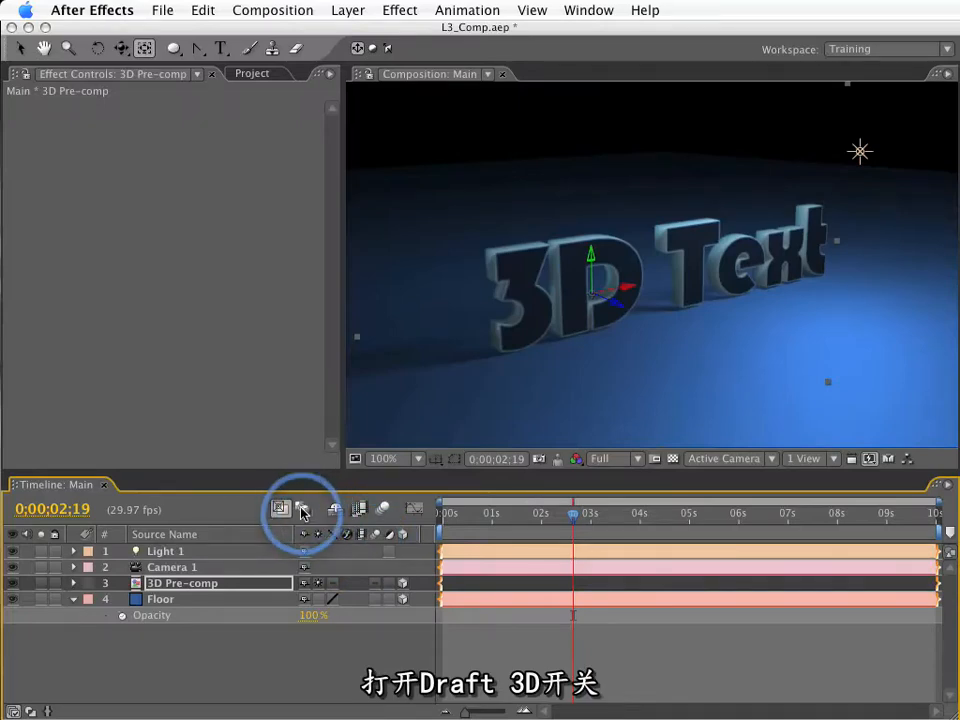
Turn on Draft 3D for the Main composition and switch its 3D view to Front.
{"action": "left_click", "coordinate": [305, 510]}
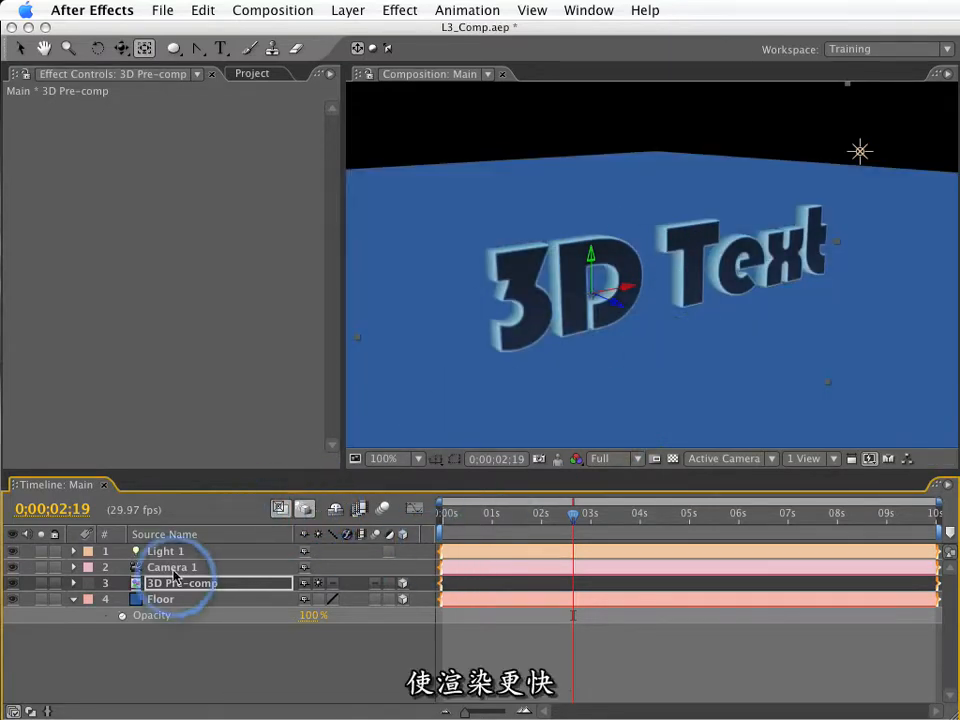
{"action": "left_click", "coordinate": [727, 459]}
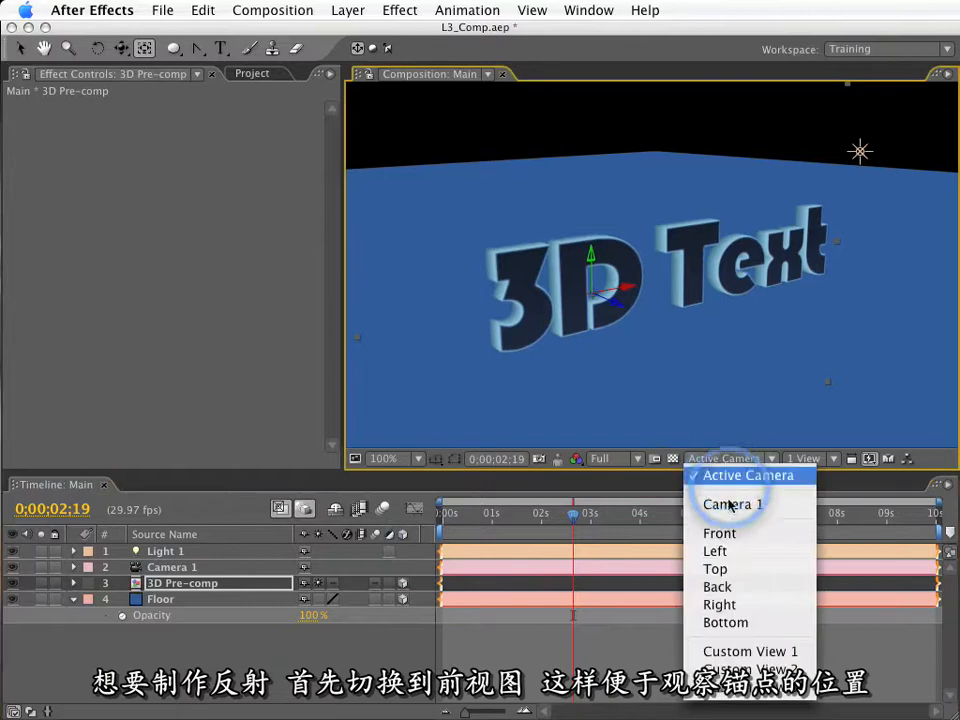
{"action": "left_click", "coordinate": [729, 543]}
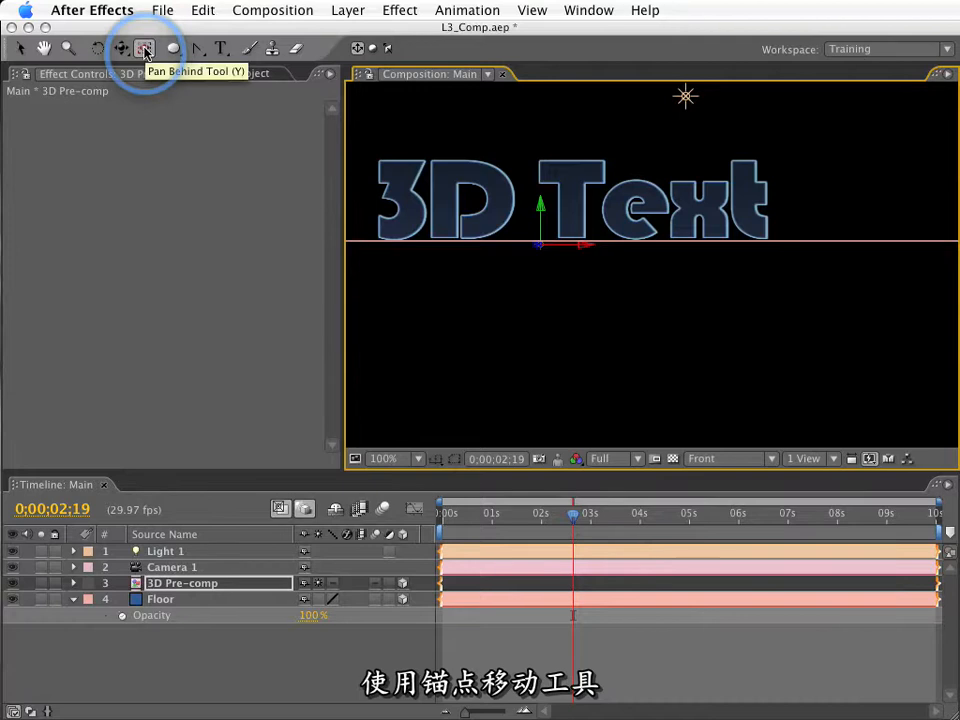
Use the Pan Behind tool to place the 3D Pre-comp layer's anchor point exactly at the base of the text.
{"action": "left_click_drag", "start_coordinate": [562, 320], "coordinate": [652, 317]}
{"action": "key", "text": "period"}
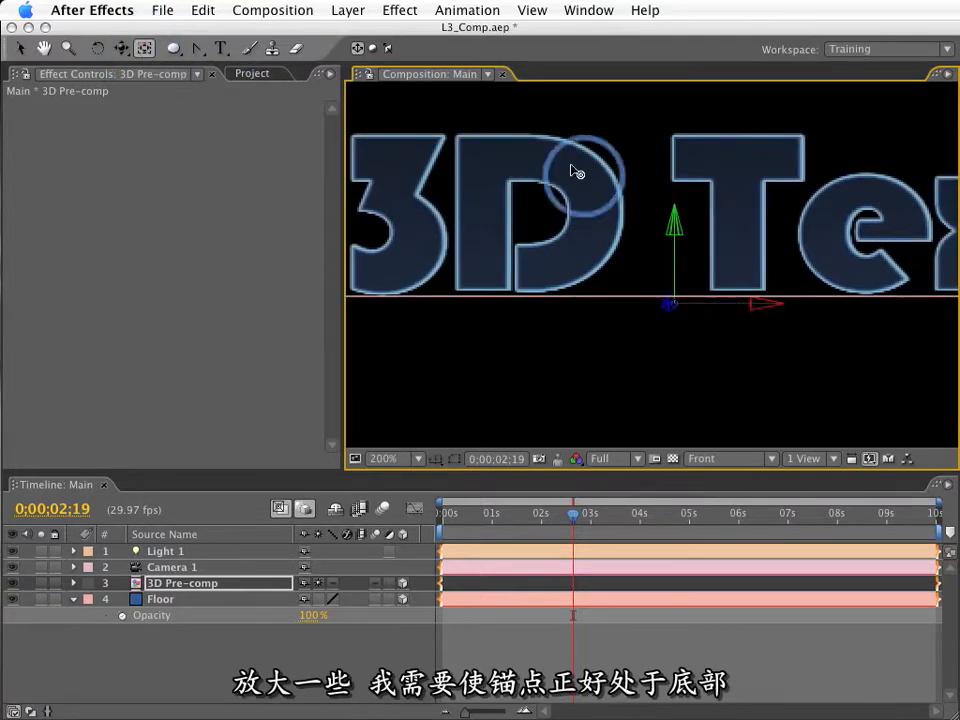
{"action": "scroll", "coordinate": [670, 308], "scroll_direction": "up", "scroll_amount": 2}
{"action": "left_click_drag", "start_coordinate": [681, 313], "coordinate": [703, 332]}
{"action": "scroll", "coordinate": [700, 332], "scroll_direction": "down", "scroll_amount": 4}
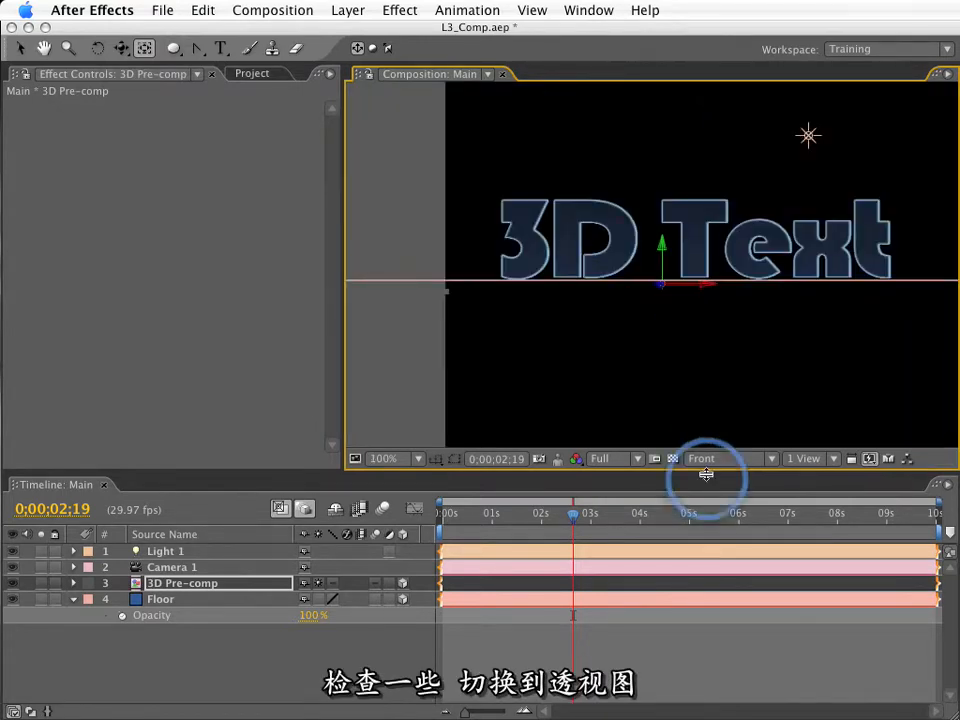
Switch the Main composition's 3D view to Active Camera and deselect the 3D Pre-comp layer.
{"action": "left_click", "coordinate": [710, 459]}
{"action": "left_click", "coordinate": [715, 476]}
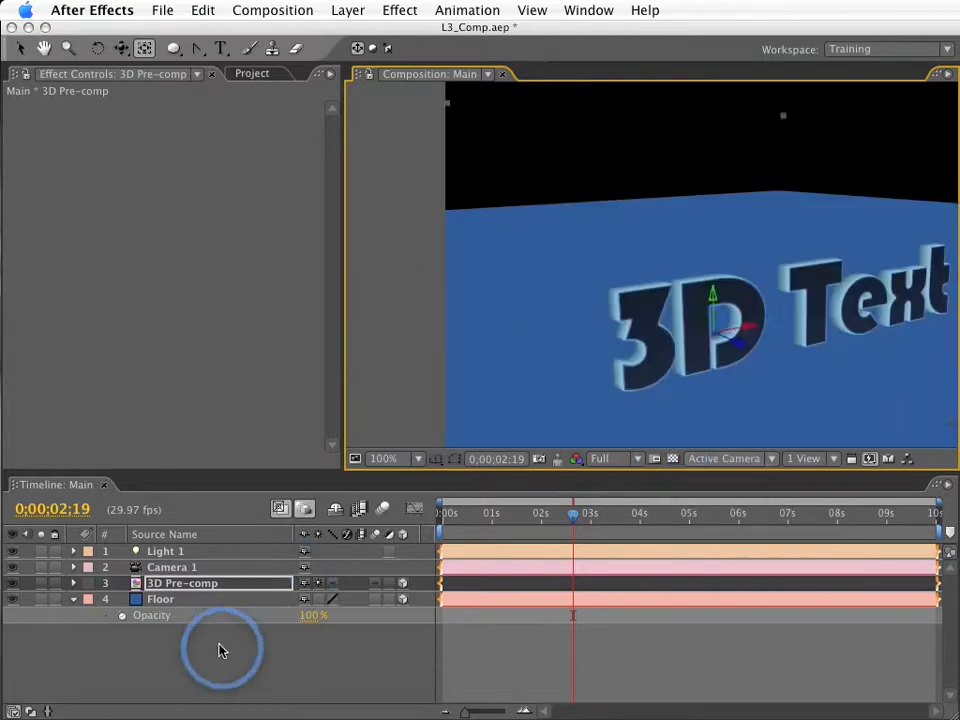
{"action": "left_click", "coordinate": [221, 645]}
{"action": "key", "text": "space"}
{"action": "left_click_drag", "start_coordinate": [620, 372], "coordinate": [529, 285]}
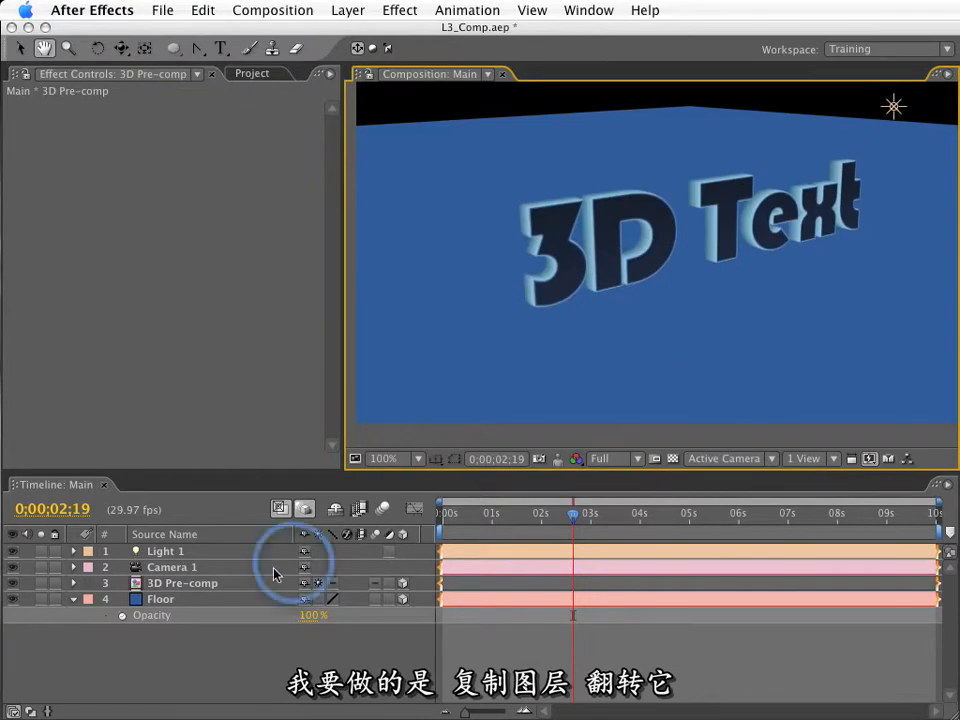
Set the Floor layer's opacity to 90% and duplicate the 3D Pre-comp layer.
{"action": "left_click", "coordinate": [312, 615]}
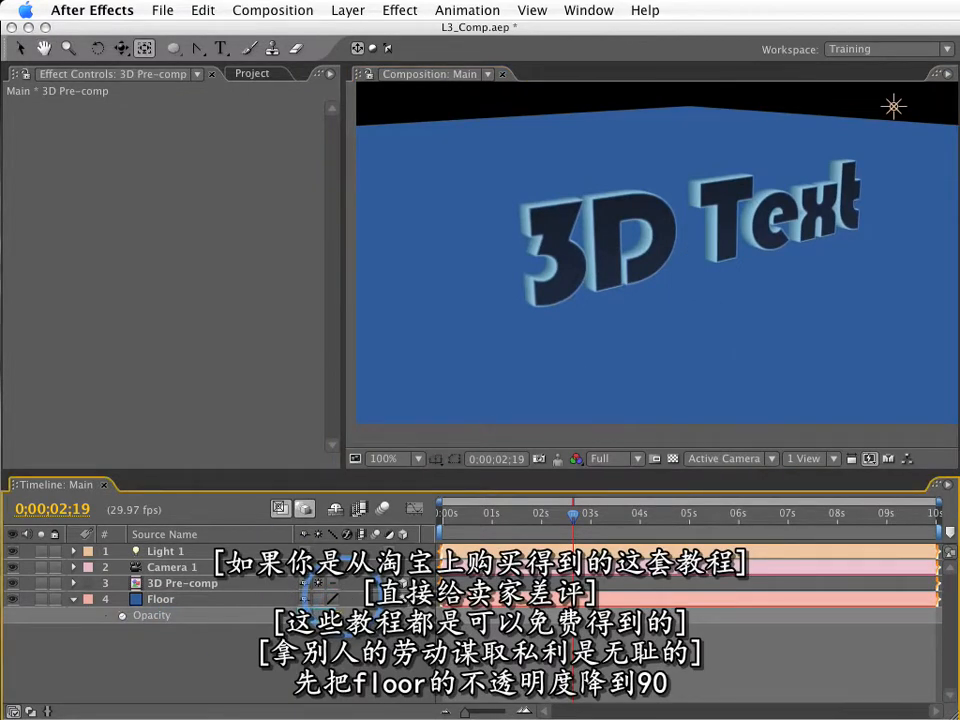
{"action": "key", "text": "Return"}
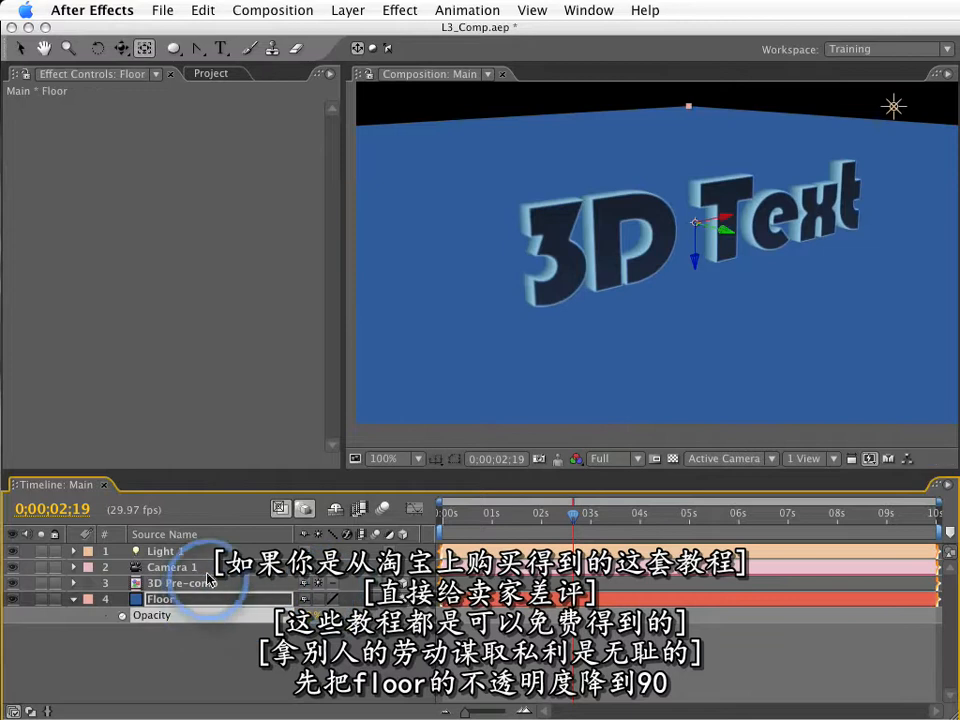
{"action": "left_click", "coordinate": [172, 567]}
{"action": "left_click", "coordinate": [210, 585]}
{"action": "key", "text": "super+d"}
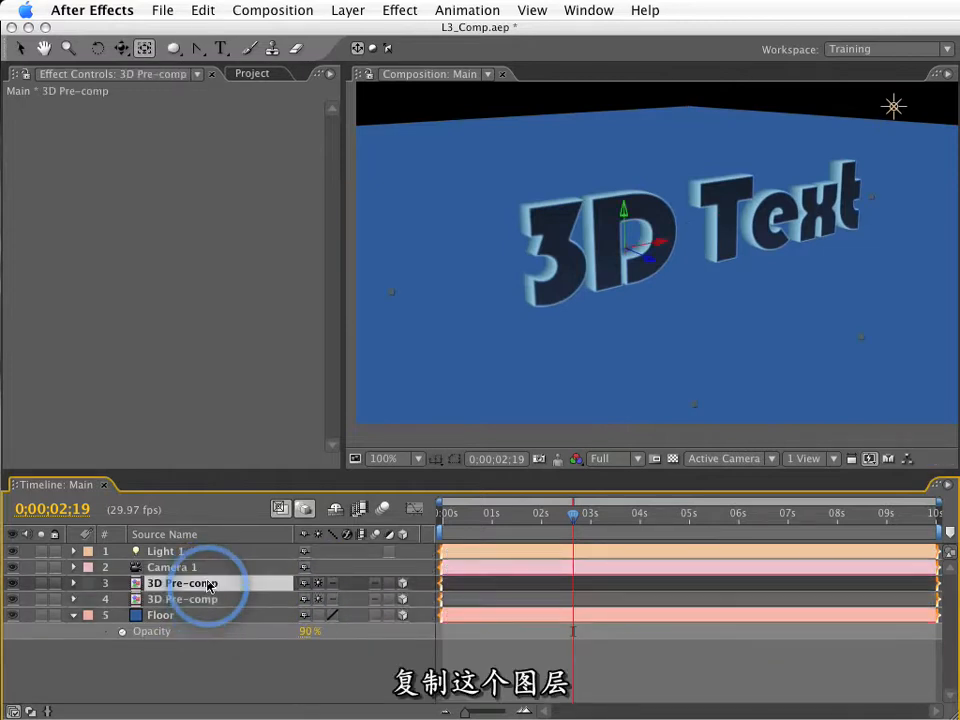
Flip the lower 3D Pre-comp copy into a reflection by unlinking its scale and setting Y scale to -100%.
{"action": "left_click", "coordinate": [190, 600]}
{"action": "key", "text": "s"}
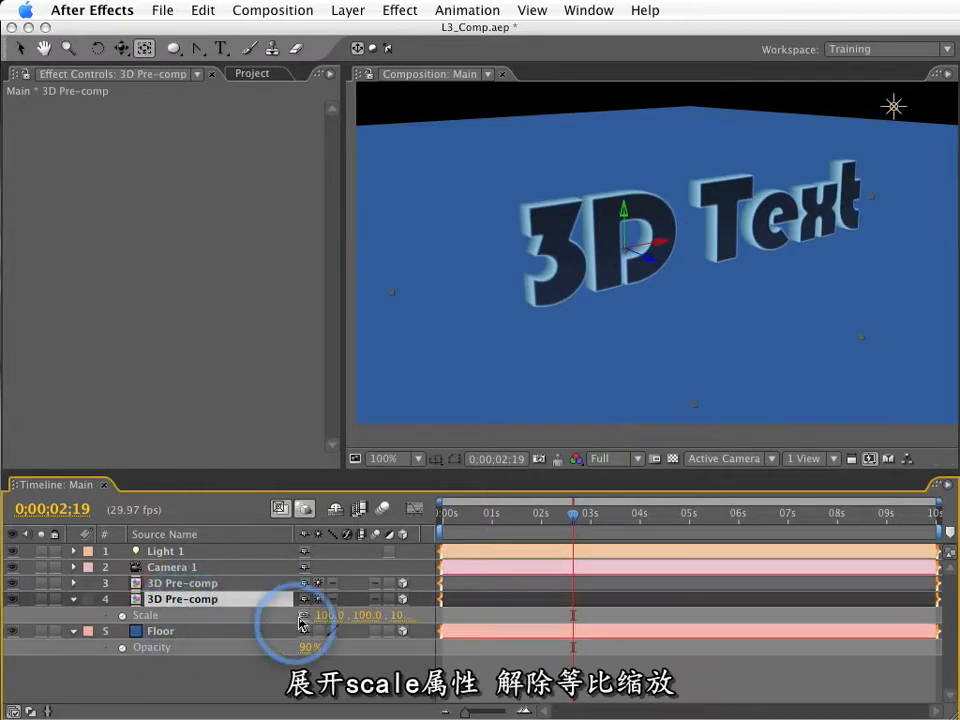
{"action": "left_click", "coordinate": [369, 618]}
{"action": "type", "text": "-10"}
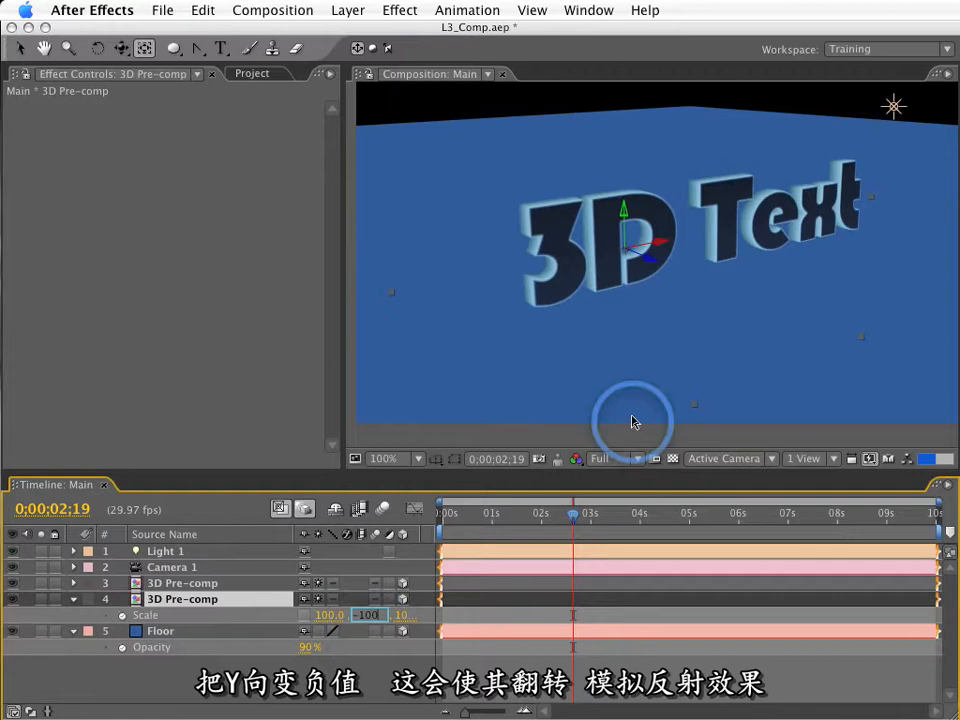
{"action": "key", "text": "Return"}
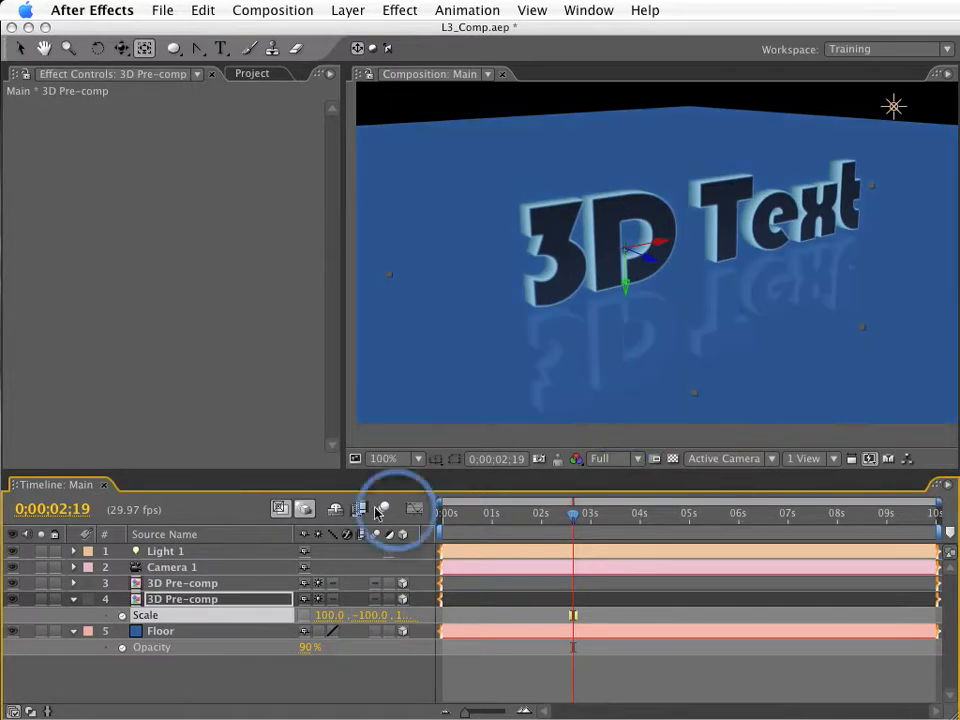
Turn off Draft 3D, keep the OpenGL interactive preview, and orbit the camera around to the other side of the text.
{"action": "left_click", "coordinate": [305, 510]}
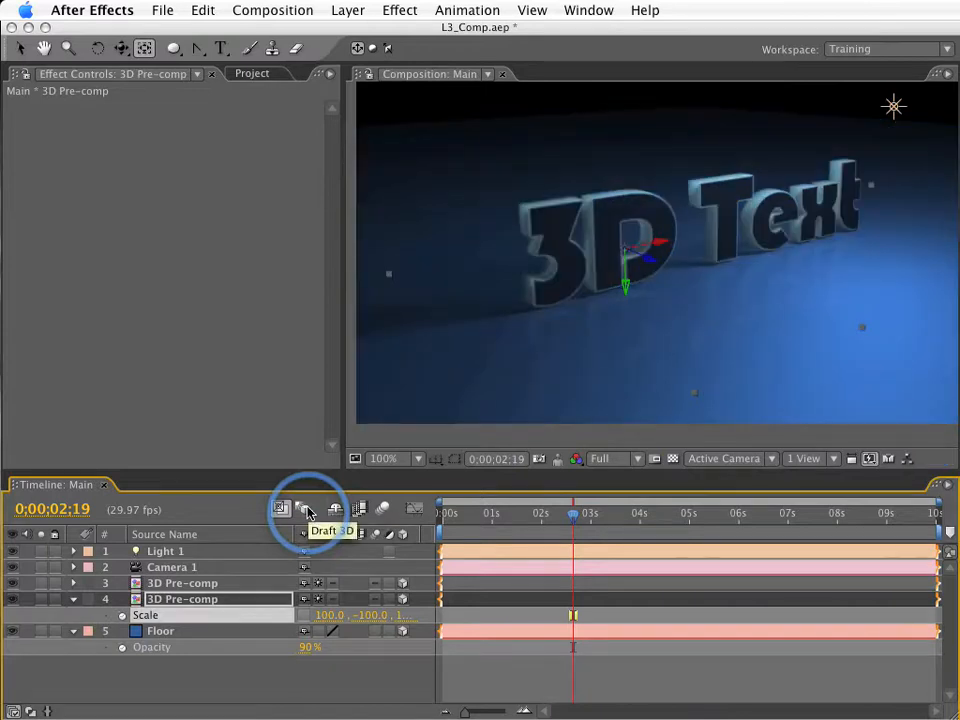
{"action": "key", "text": "c"}
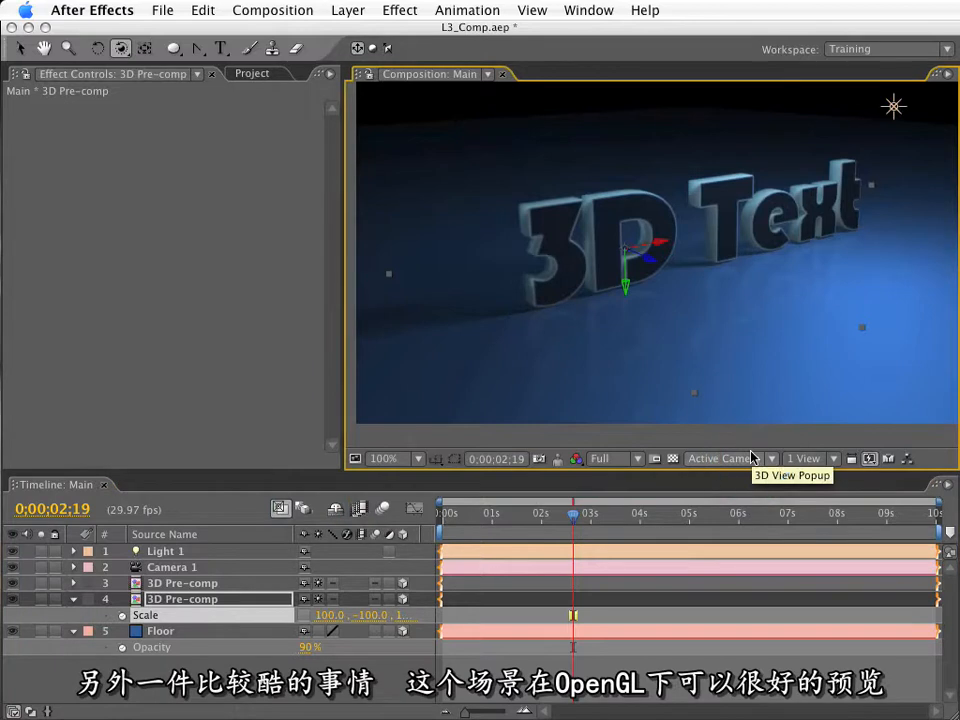
{"action": "left_click", "coordinate": [869, 459]}
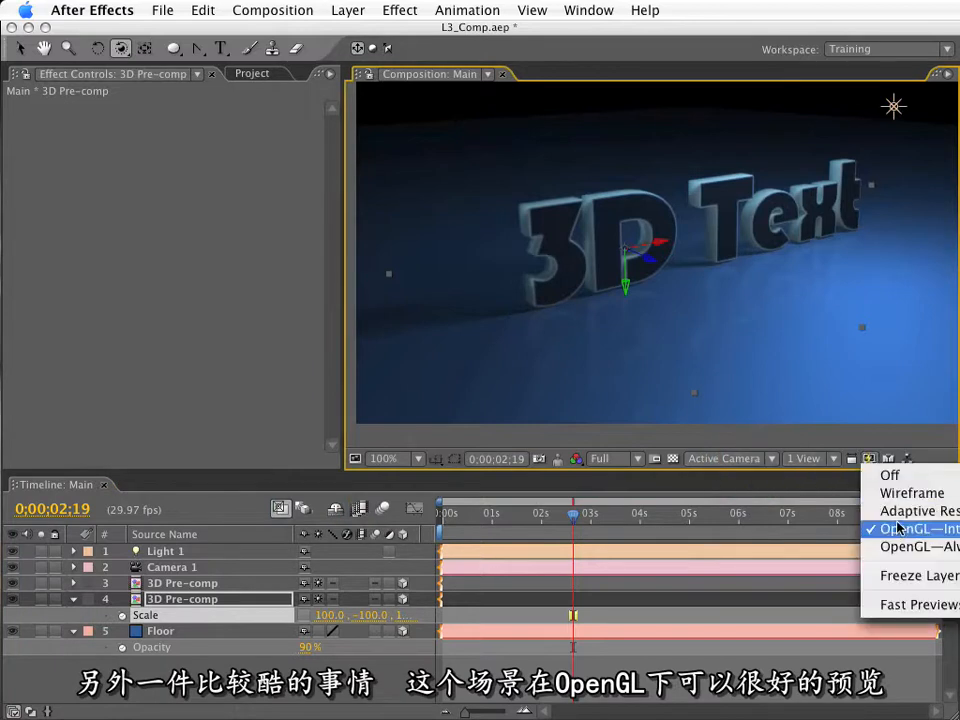
{"action": "left_click", "coordinate": [633, 535]}
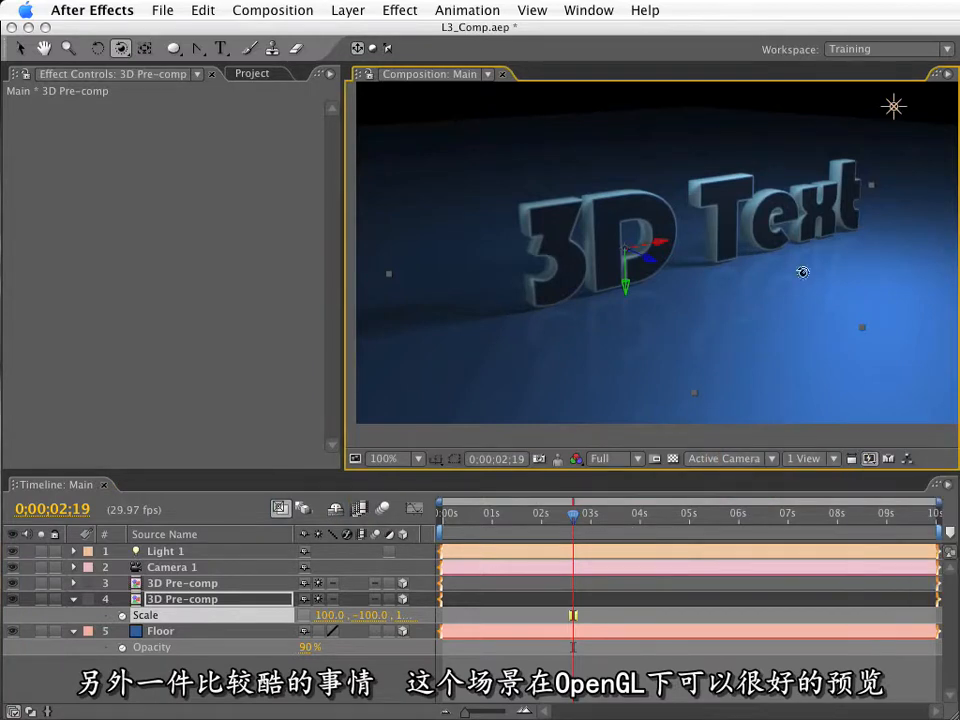
{"action": "left_click_drag", "start_coordinate": [793, 267], "coordinate": [536, 263]}
{"action": "key", "text": "c"}
{"action": "mouse_move", "coordinate": [638, 282]}
{"action": "left_mouse_down"}
{"action": "mouse_move", "coordinate": [564, 292]}
{"action": "mouse_move", "coordinate": [696, 298]}
{"action": "mouse_move", "coordinate": [641, 283]}
{"action": "mouse_move", "coordinate": [671, 319]}
{"action": "mouse_move", "coordinate": [647, 292]}
{"action": "mouse_move", "coordinate": [639, 300]}
{"action": "left_mouse_up"}
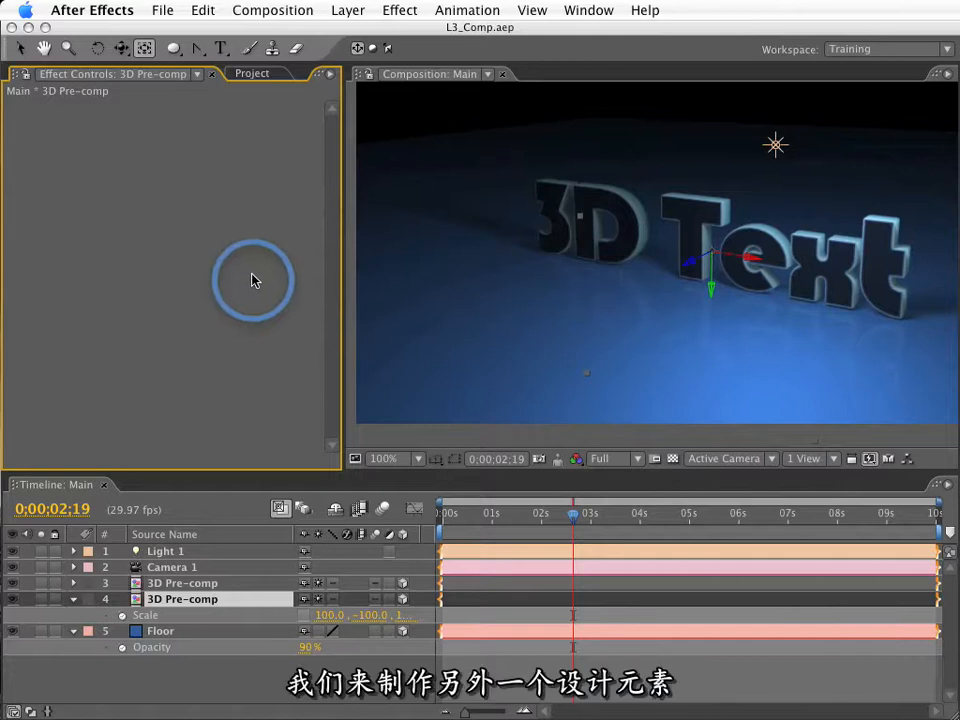
Create a new composition named Sun Rays with the NTSC D1 preset.
{"action": "key", "text": "super+n"}
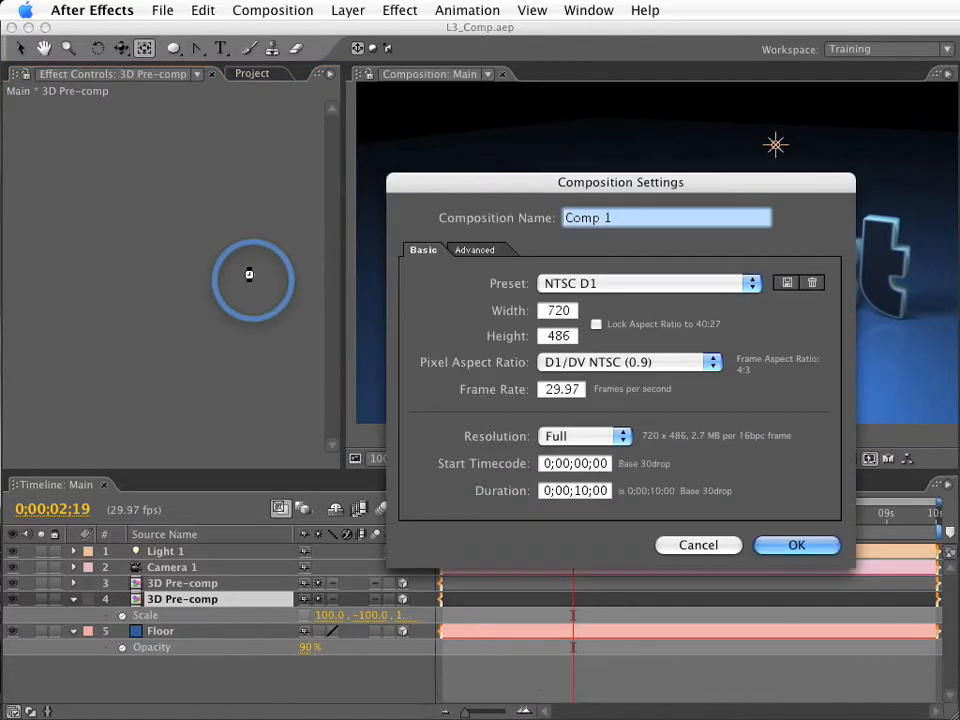
{"action": "type", "text": "R"}
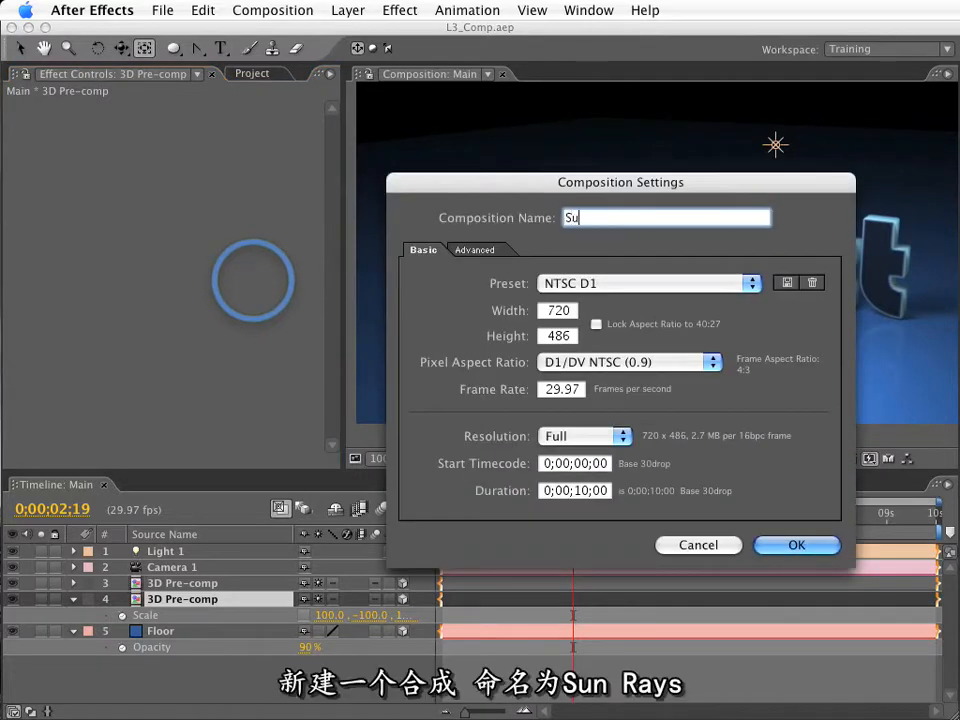
{"action": "type", "text": "un Rays"}
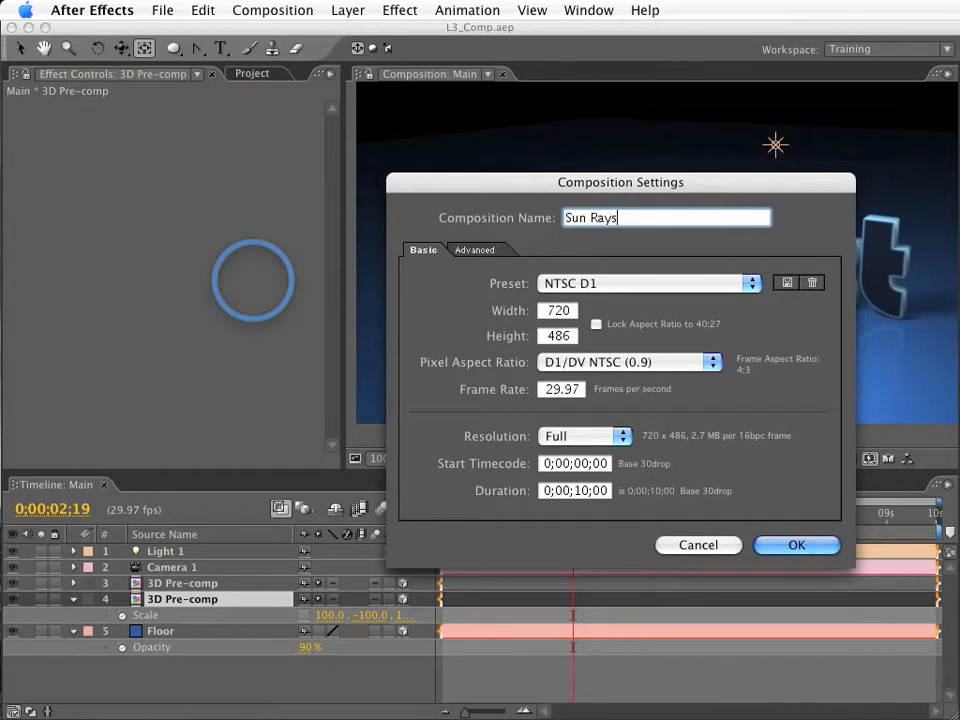
{"action": "key", "text": "Return"}
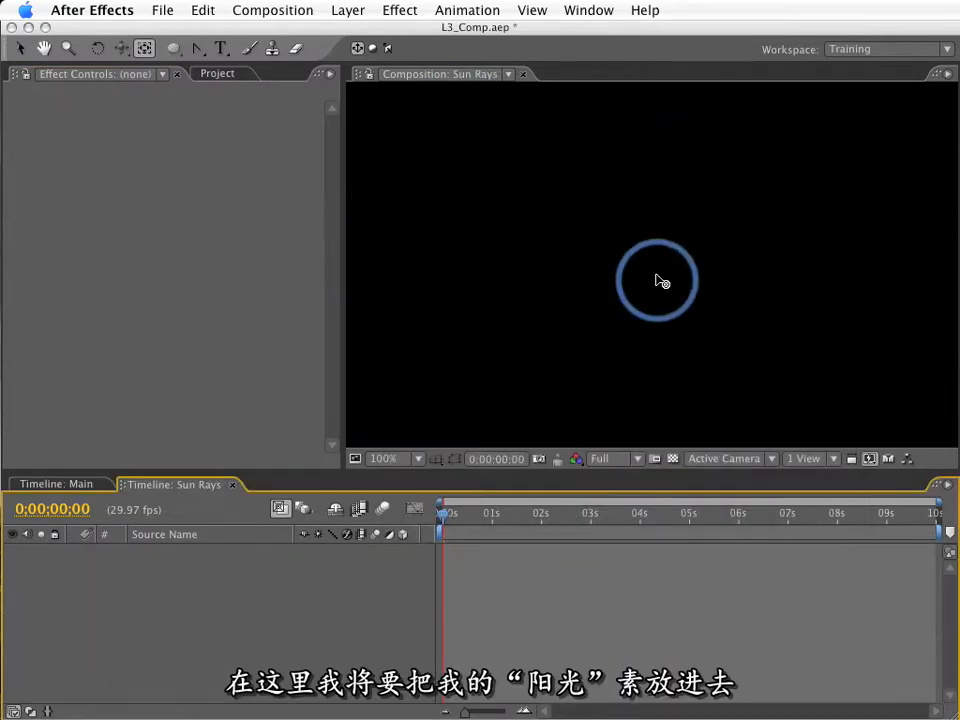
Set up a new solid in Sun Rays named Ray, 300 pixels wide and 900 pixels high.
{"action": "scroll", "coordinate": [660, 281], "scroll_direction": "down", "scroll_amount": 2}
{"action": "left_click", "coordinate": [348, 10]}
{"action": "mouse_move", "coordinate": [358, 33]}
{"action": "left_click", "coordinate": [607, 60]}
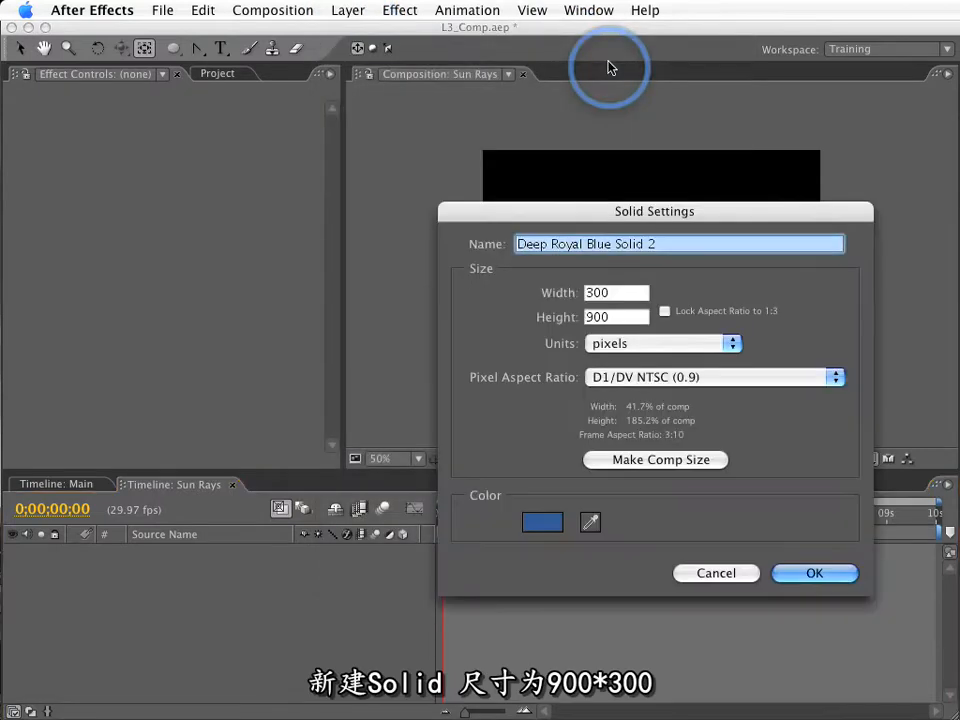
{"action": "key", "text": "Tab"}
{"action": "key", "text": "Tab"}
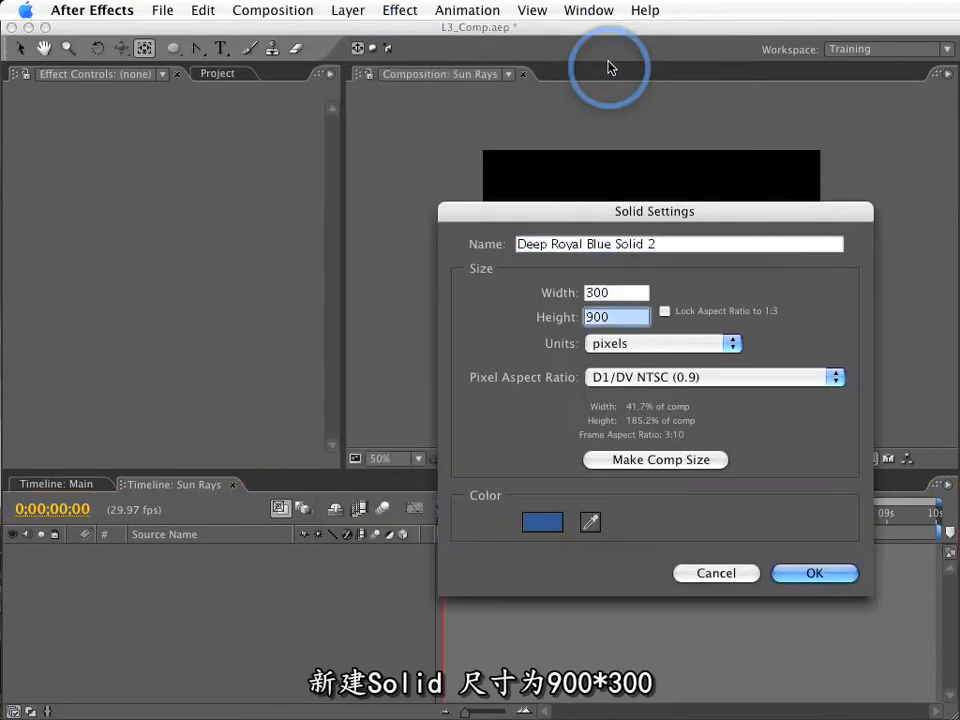
{"action": "key", "text": "Tab"}
{"action": "type", "text": "R"}
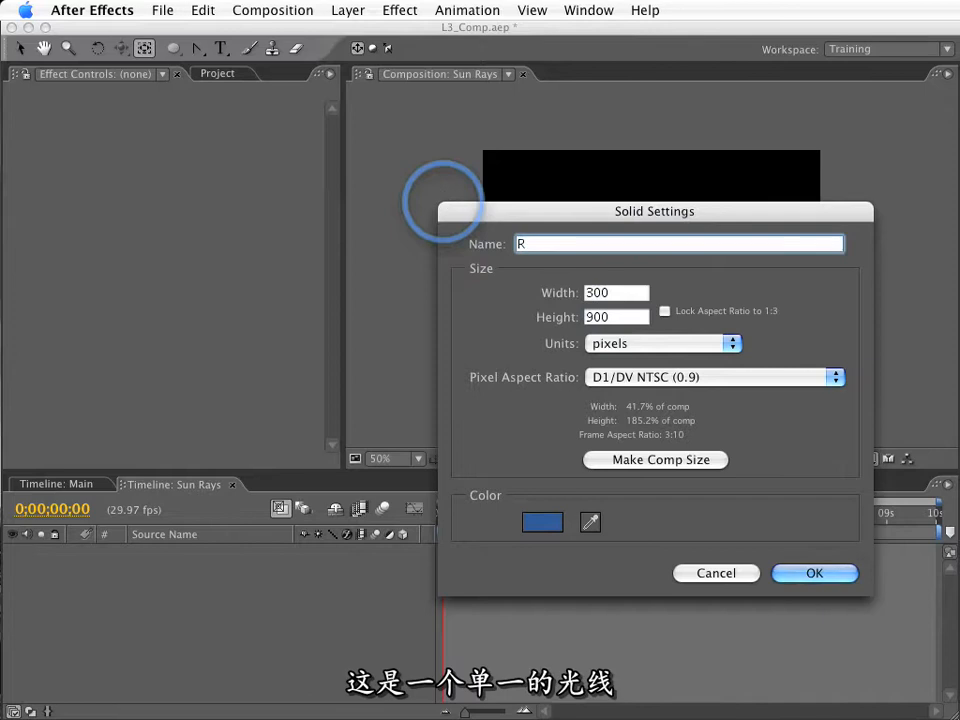
Choose a light blue colour for the Ray solid and create it.
{"action": "left_click", "coordinate": [542, 522]}
{"action": "left_click", "coordinate": [507, 330]}
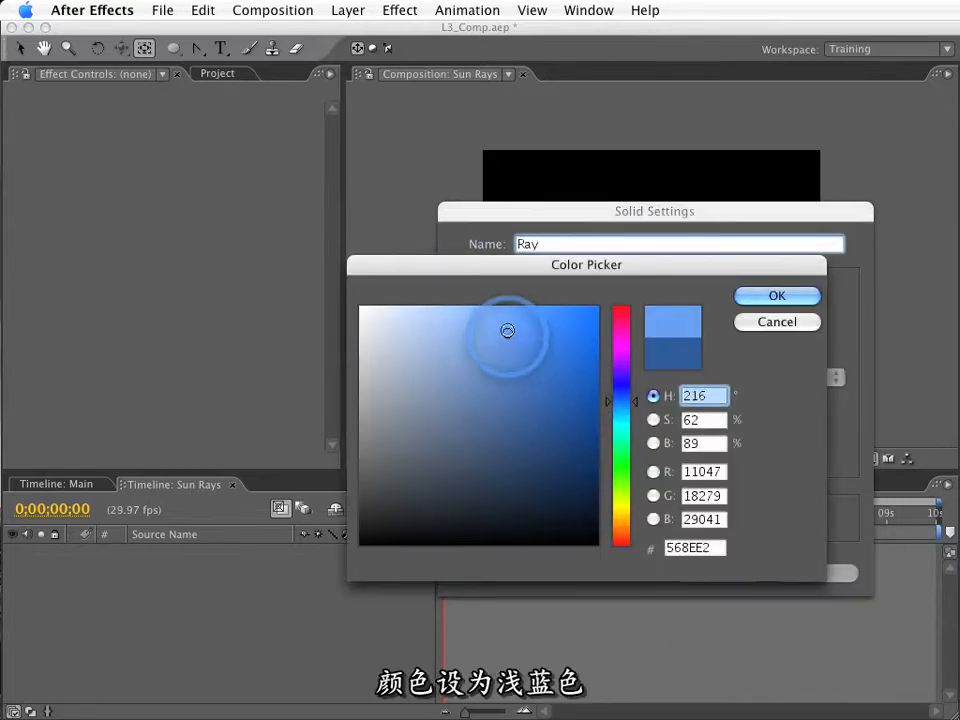
{"action": "left_click_drag", "start_coordinate": [508, 327], "coordinate": [508, 321]}
{"action": "key", "text": "Return"}
{"action": "key", "text": "Return"}
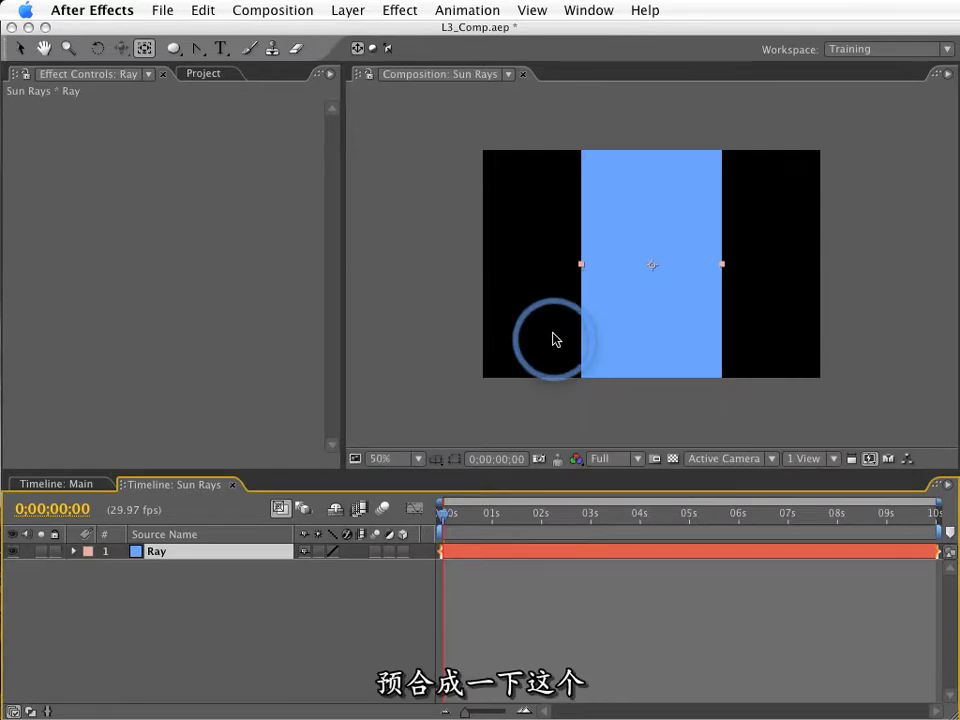
Pre-compose the Ray layer as Ray Comp 1, leaving all attributes in Sun Rays.
{"action": "key", "text": "super+shift+c"}
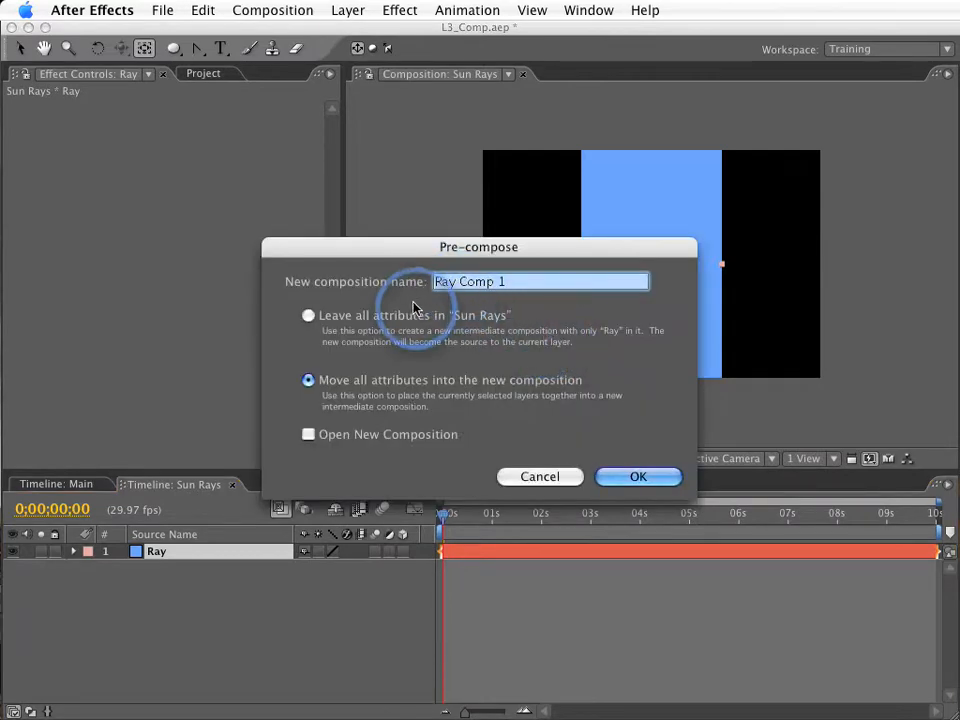
{"action": "left_click", "coordinate": [308, 315]}
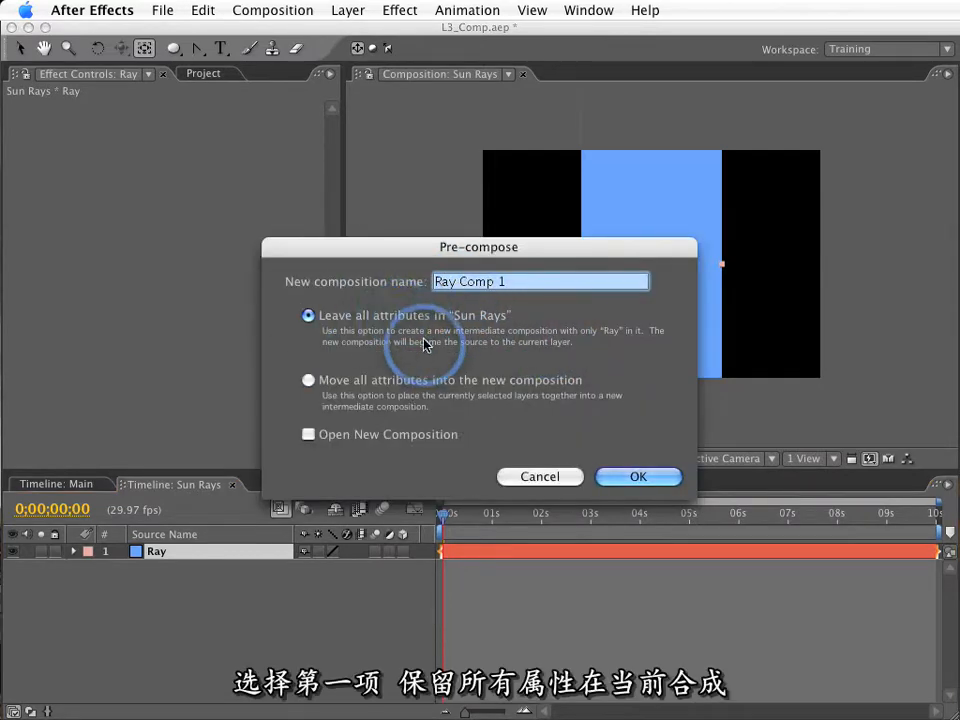
{"action": "key", "text": "Return"}
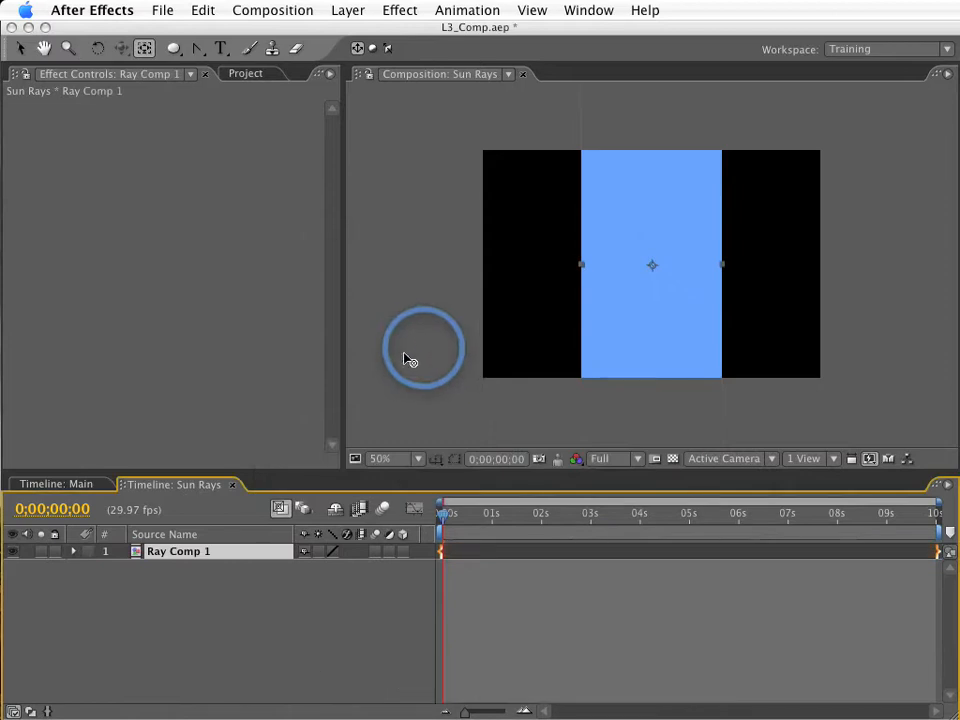
Move Ray Comp 1's anchor point straight down to the layer's bottom centre in its Layer view, and close that view.
{"action": "double_click", "coordinate": [172, 555]}
{"action": "left_click", "coordinate": [143, 48]}
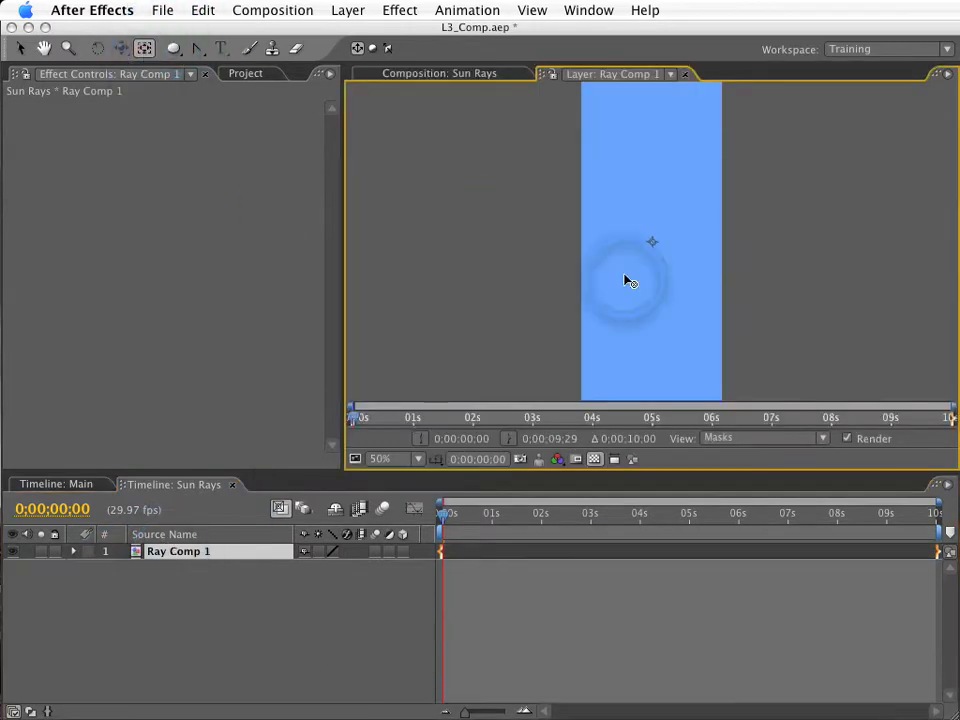
{"action": "key", "text": "grave"}
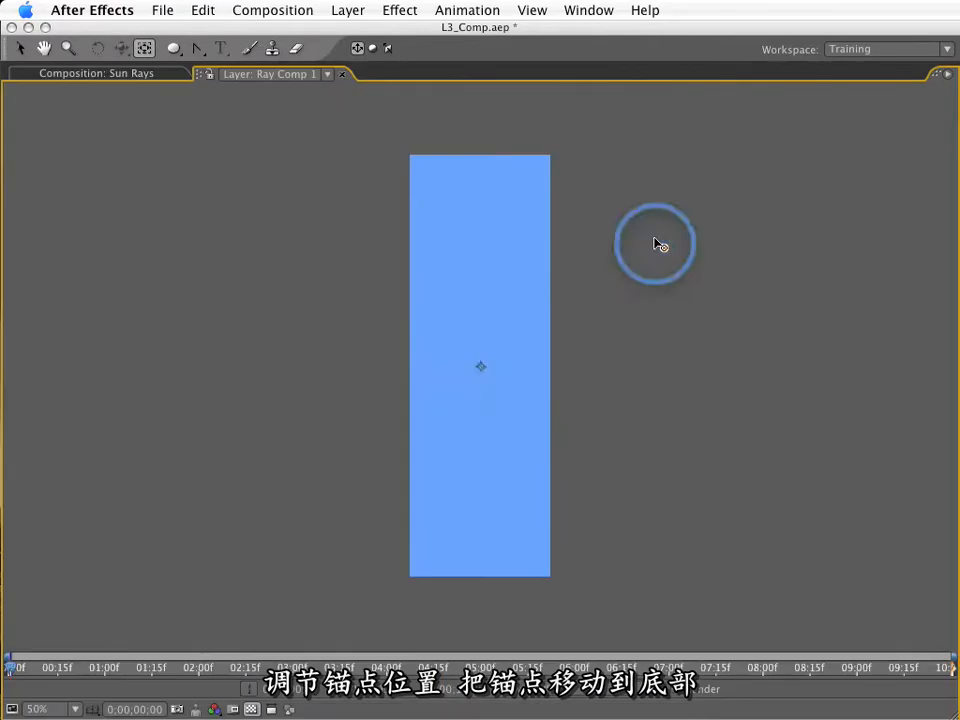
{"action": "left_click_drag", "start_coordinate": [482, 372], "coordinate": [486, 578]}
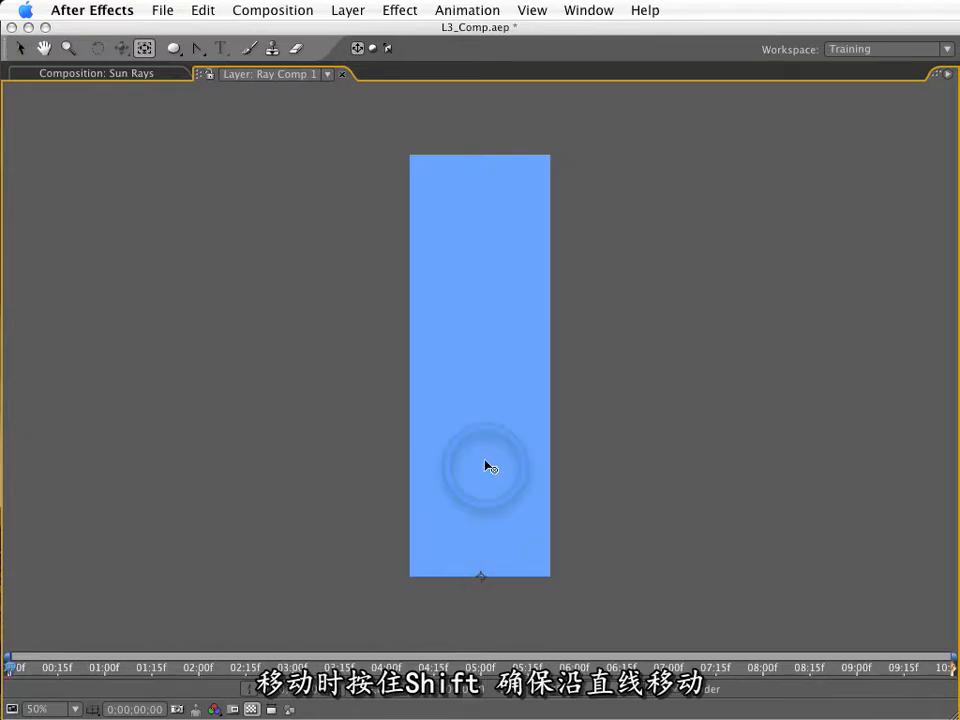
{"action": "key", "text": "grave"}
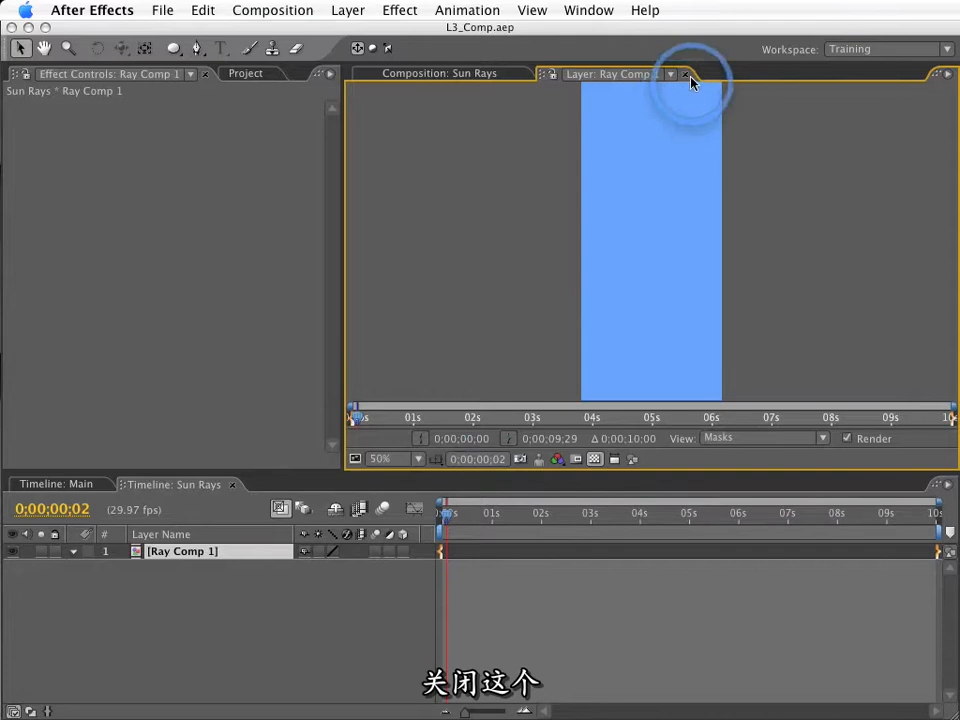
{"action": "left_click", "coordinate": [686, 76]}
Open Ray Comp 1, mask the Ray solid into a triangle from bottom centre to both top corners with the Pen tool, and close the composition.
{"action": "double_click", "coordinate": [200, 553]}
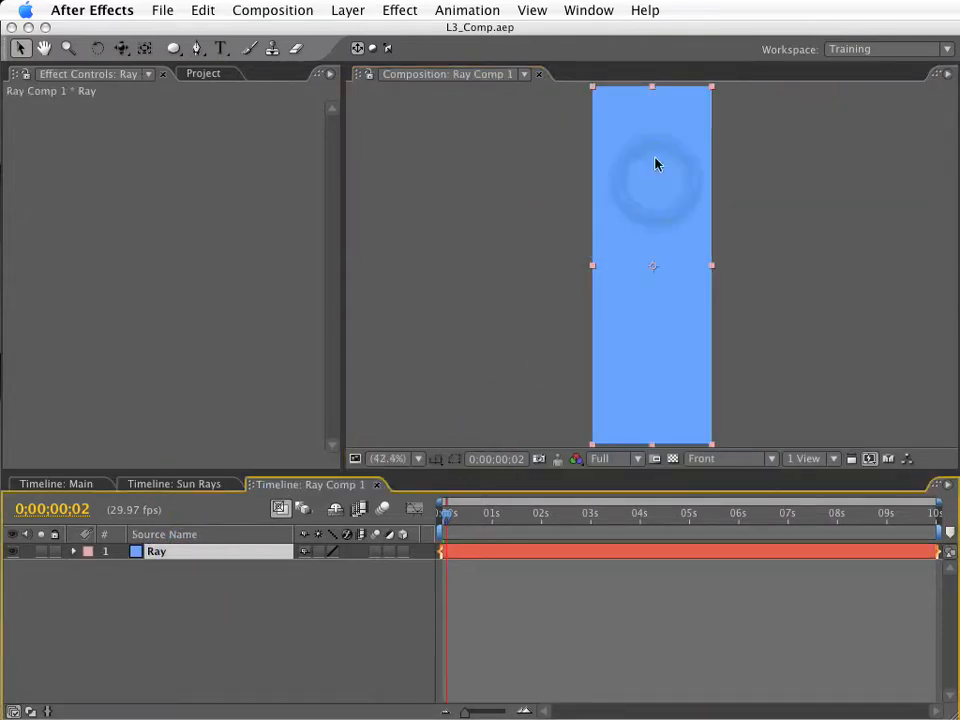
{"action": "left_click", "coordinate": [197, 48]}
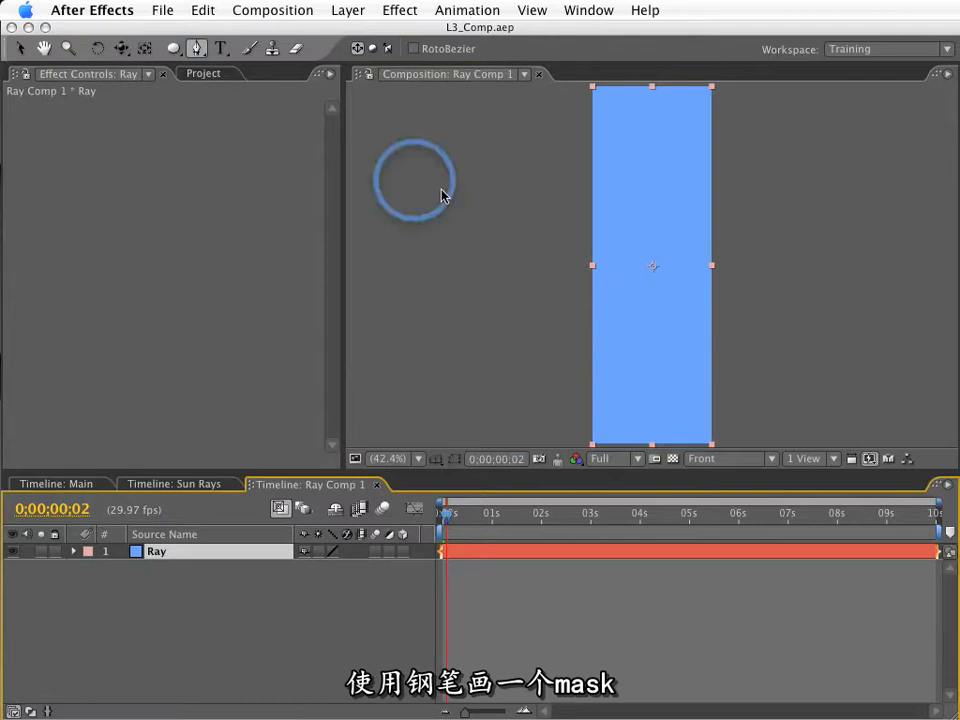
{"action": "key", "text": "grave"}
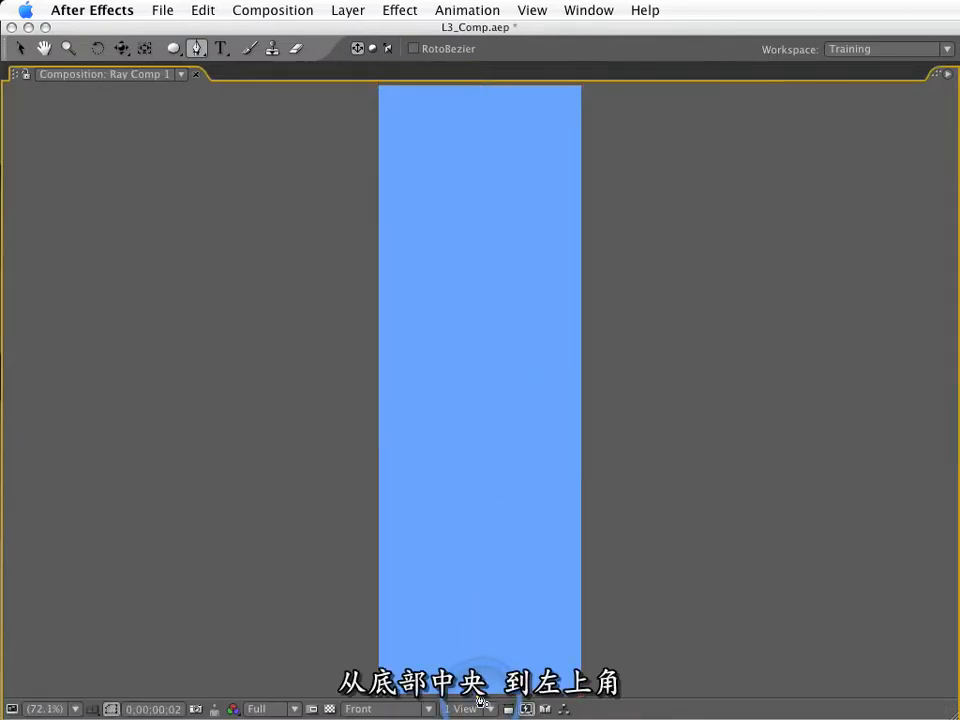
{"action": "left_click_drag", "start_coordinate": [420, 172], "coordinate": [420, 181]}
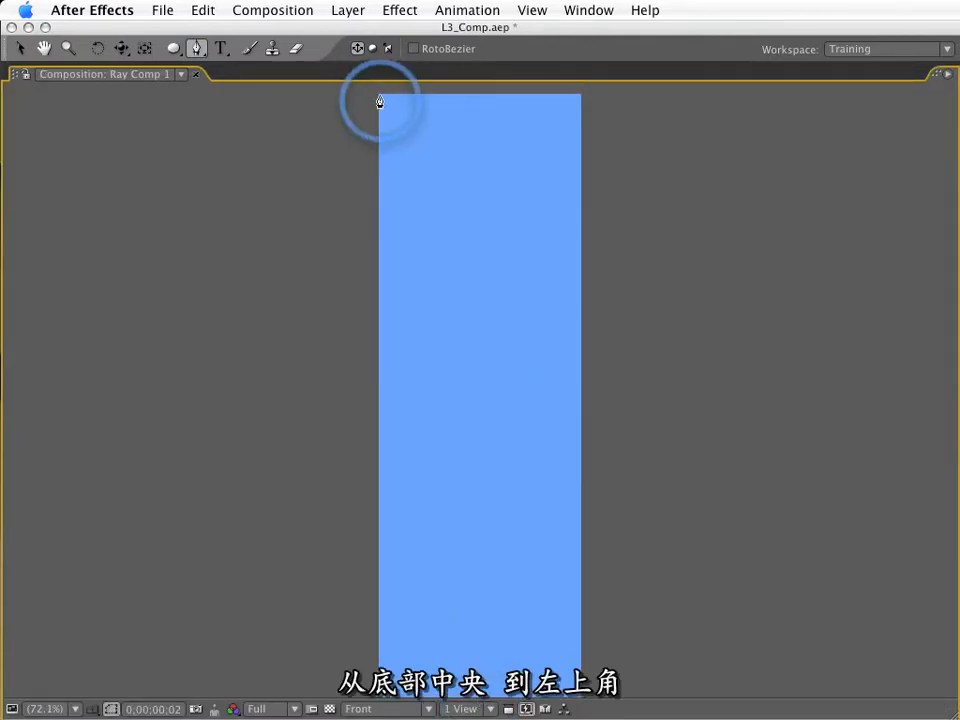
{"action": "left_click", "coordinate": [379, 95]}
{"action": "left_click", "coordinate": [581, 95]}
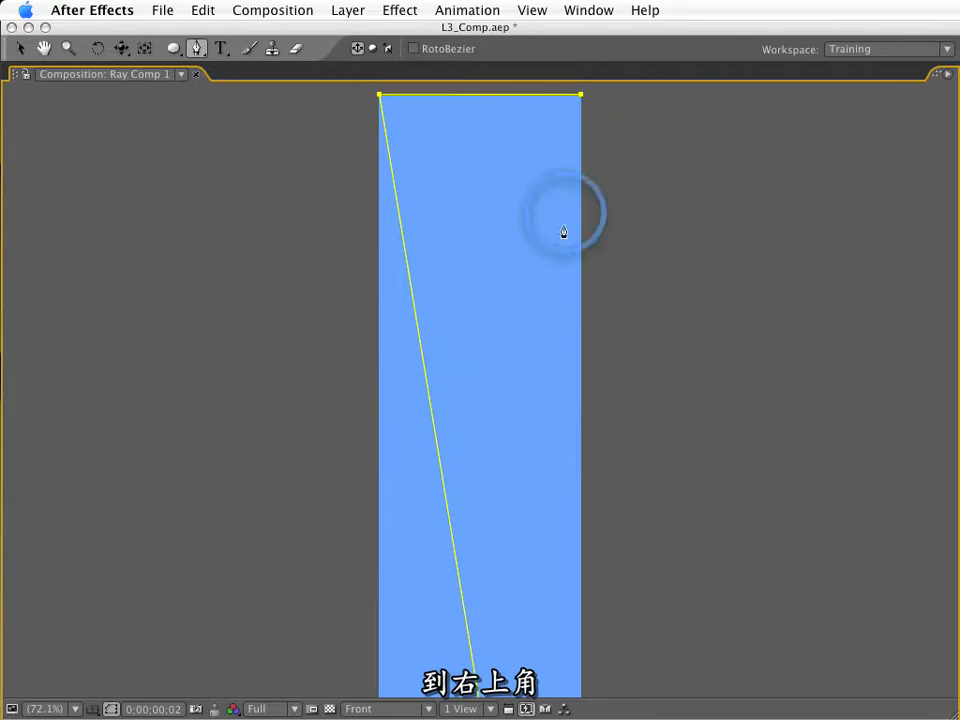
{"action": "left_click_drag", "start_coordinate": [482, 671], "coordinate": [508, 469]}
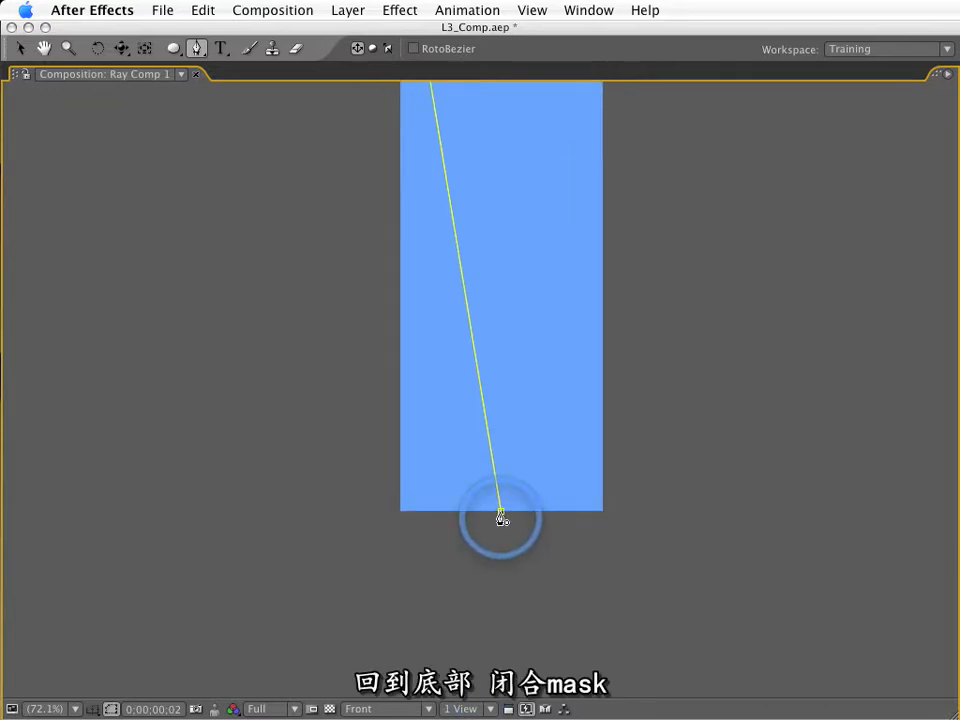
{"action": "left_click", "coordinate": [501, 514]}
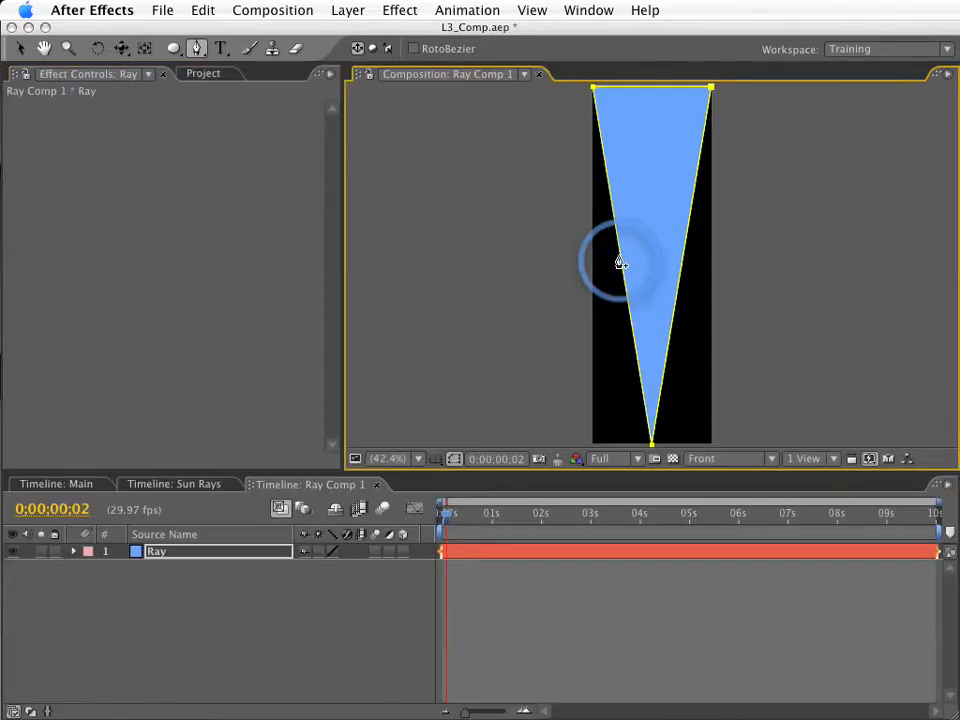
{"action": "left_click", "coordinate": [204, 619]}
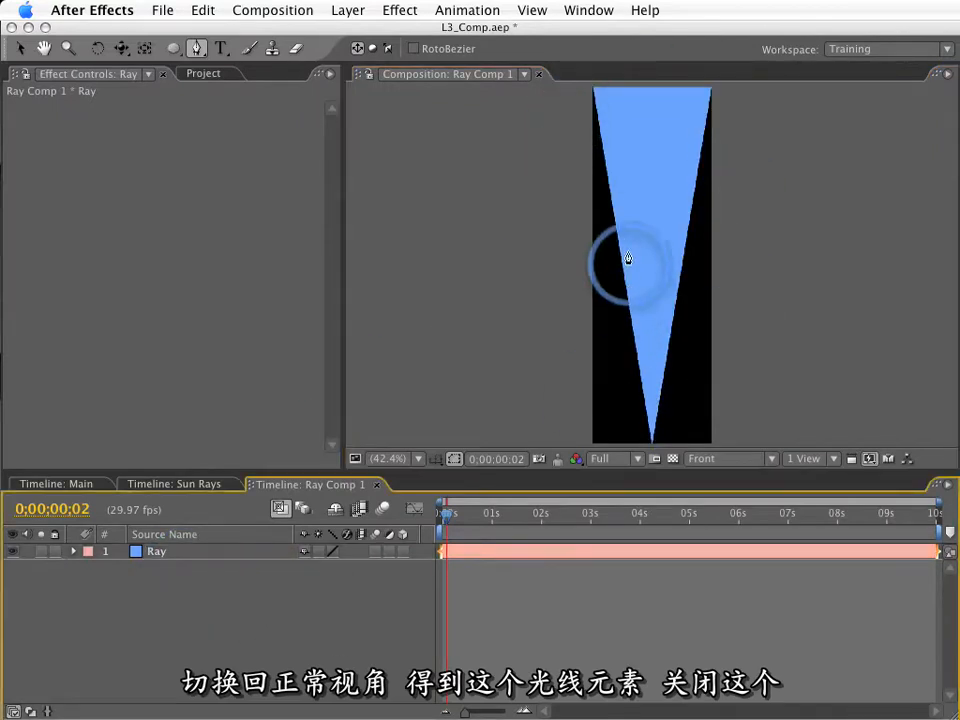
{"action": "key", "text": "super+w"}
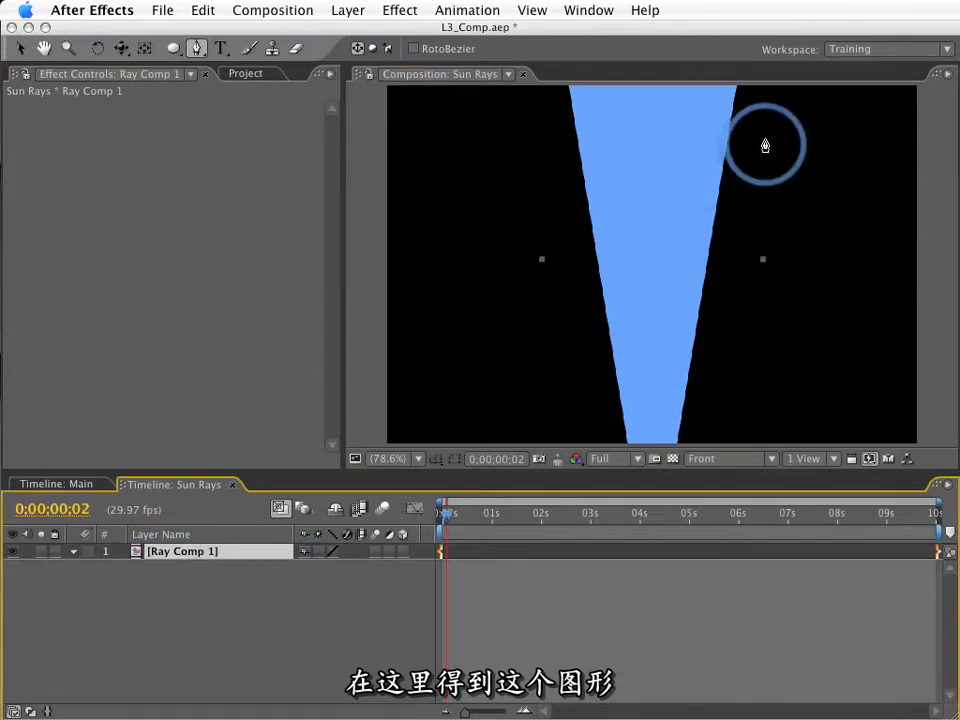
Move Ray Comp 1 up until its tip meets the Sun Rays centre, showing the title/action safe guides, and reveal its Rotation property.
{"action": "key", "text": "v"}
{"action": "left_click_drag", "start_coordinate": [658, 377], "coordinate": [649, 178]}
{"action": "key", "text": "apostrophe"}
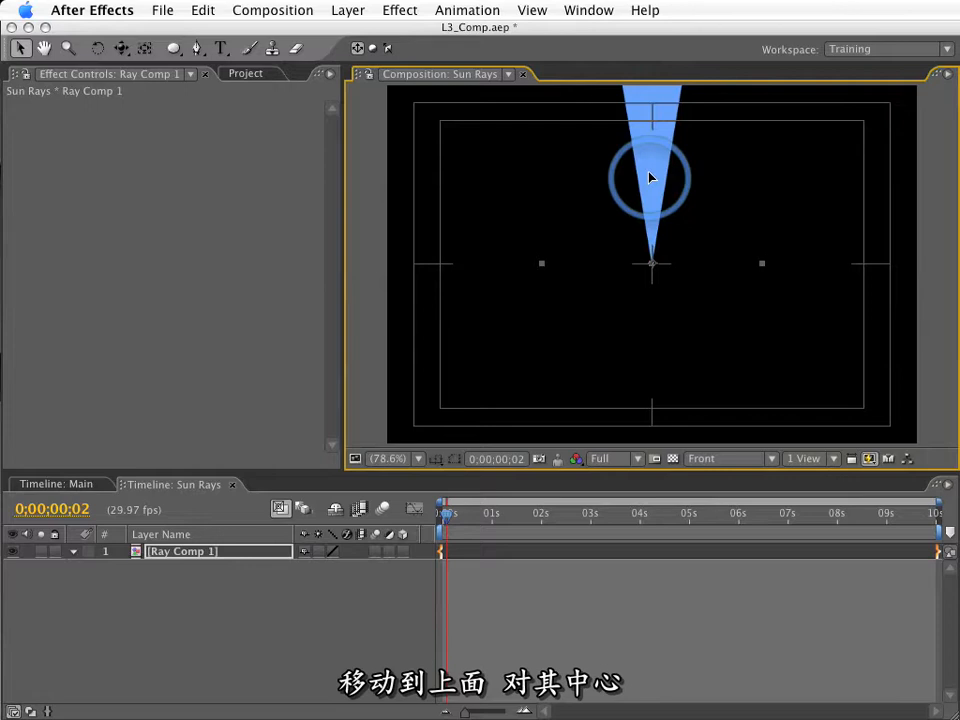
{"action": "key", "text": "r"}
{"action": "left_click", "coordinate": [331, 567]}
{"action": "mouse_move", "coordinate": [331, 567]}
{"action": "left_mouse_down"}
{"action": "mouse_move", "coordinate": [458, 585]}
{"action": "mouse_move", "coordinate": [291, 567]}
{"action": "mouse_move", "coordinate": [330, 568]}
{"action": "left_mouse_up"}
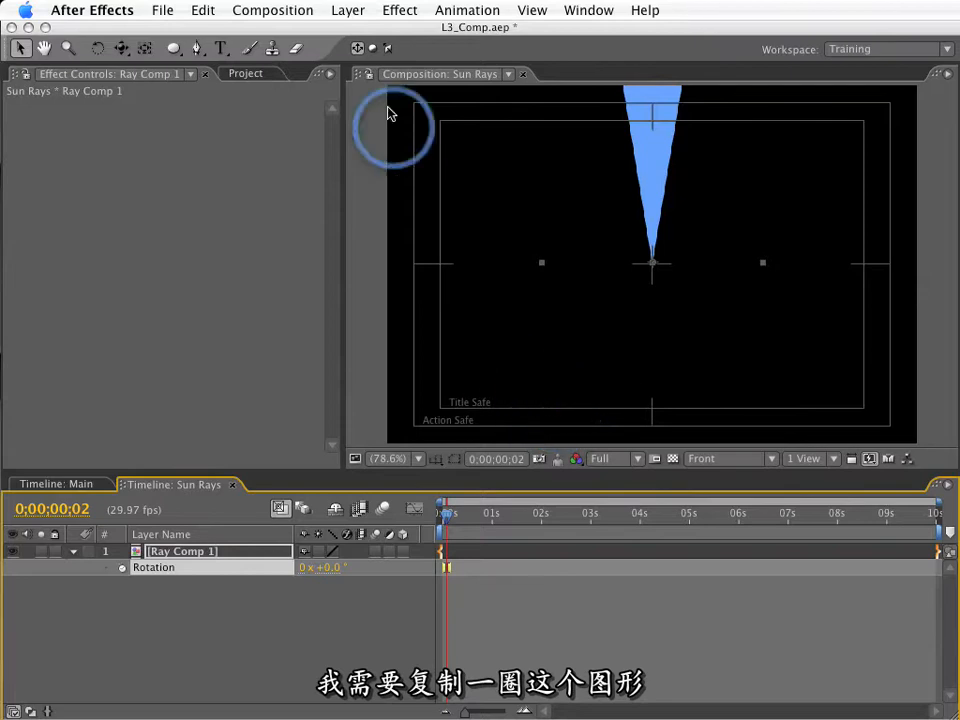
Add a null object to Sun Rays and rename it Controller in its solid settings.
{"action": "left_click", "coordinate": [349, 12]}
{"action": "mouse_move", "coordinate": [364, 33]}
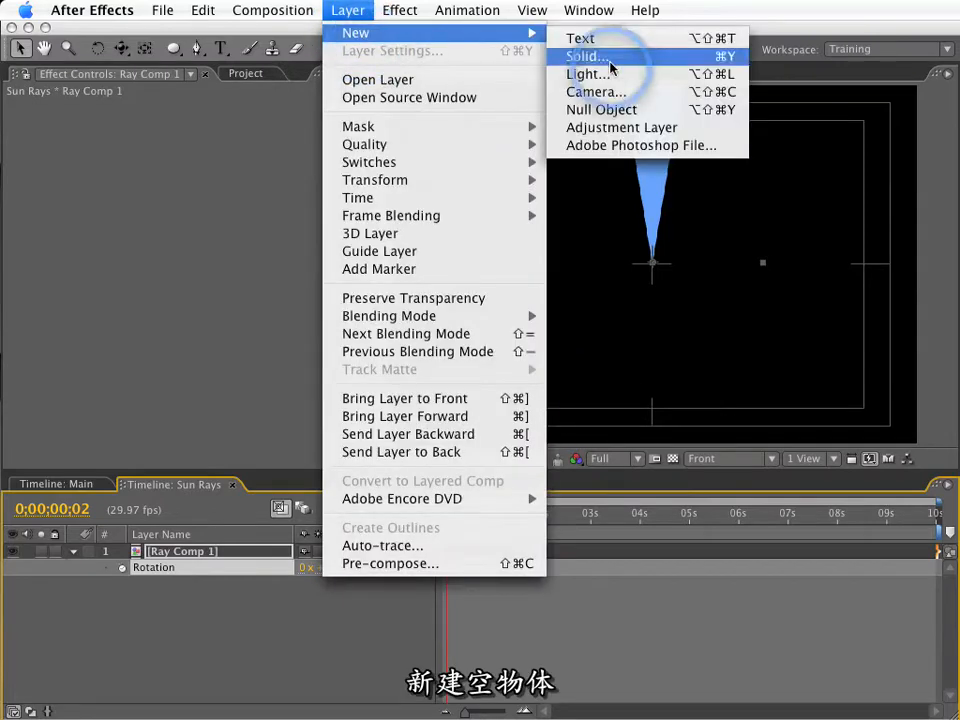
{"action": "left_click", "coordinate": [601, 110]}
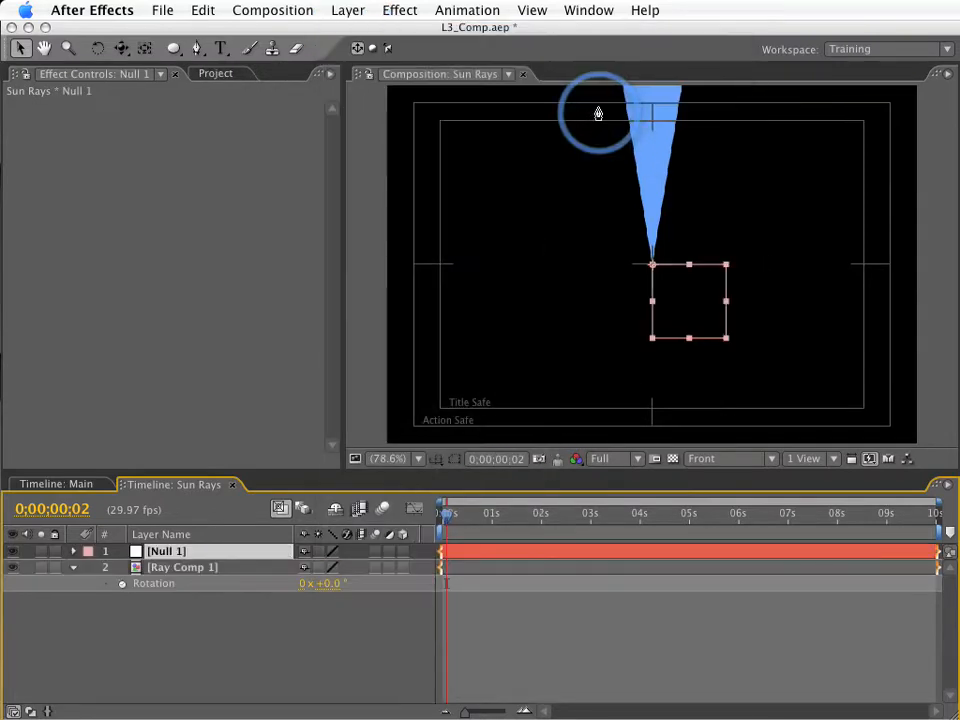
{"action": "key", "text": "ctrl+shift+y"}
{"action": "type", "text": "Controller"}
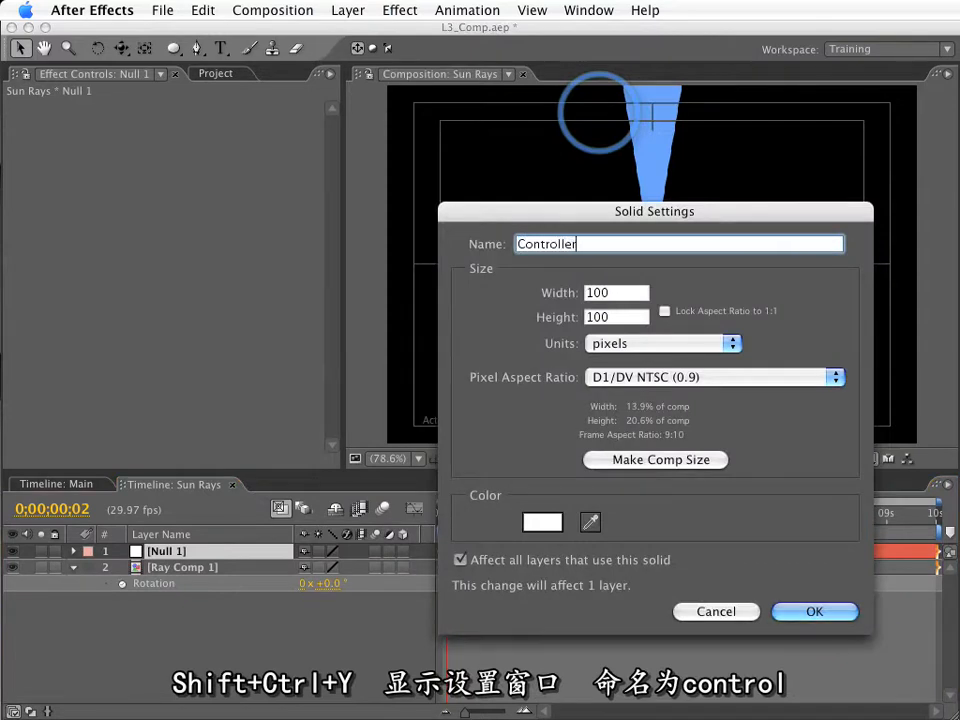
{"action": "key", "text": "Return"}
Apply a Slider Control expression effect to the Controller null and name it Fan Out.
{"action": "left_click", "coordinate": [405, 8]}
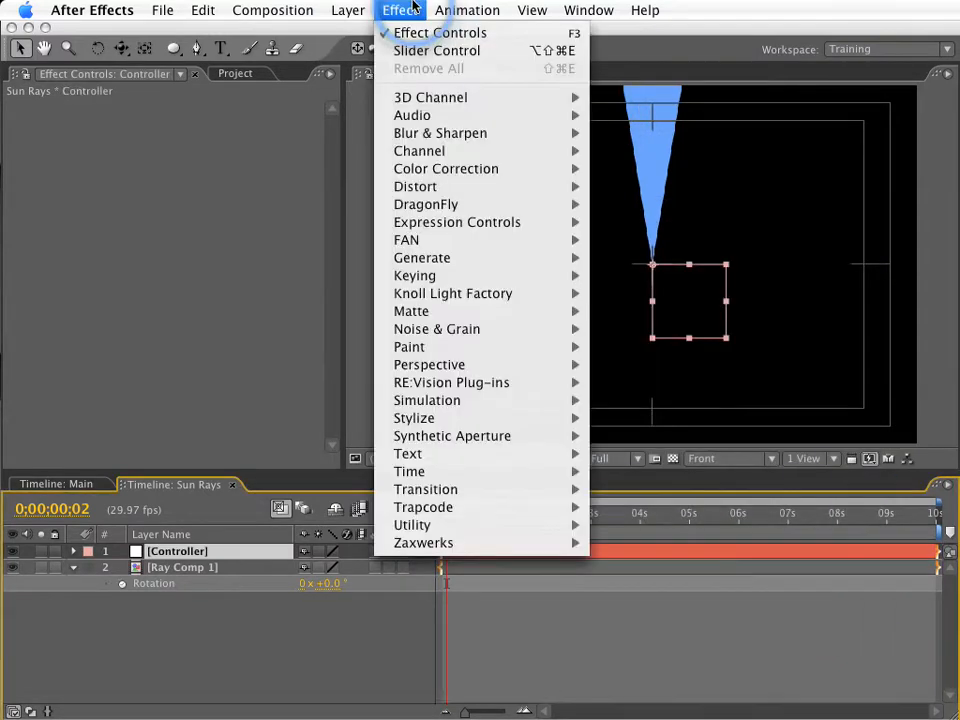
{"action": "mouse_move", "coordinate": [435, 221]}
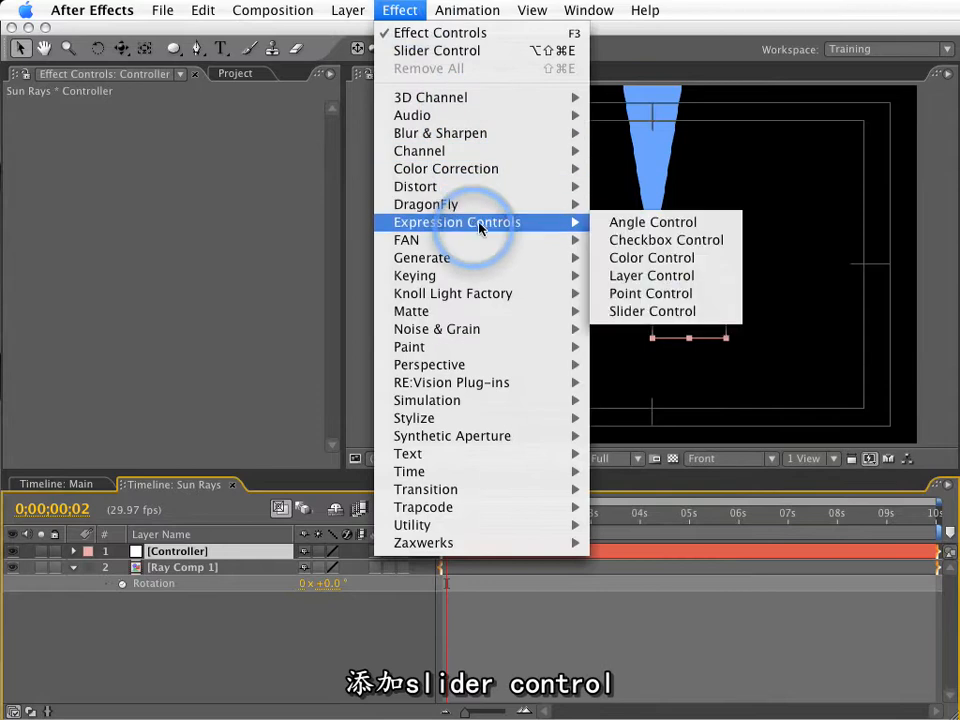
{"action": "left_click", "coordinate": [650, 313]}
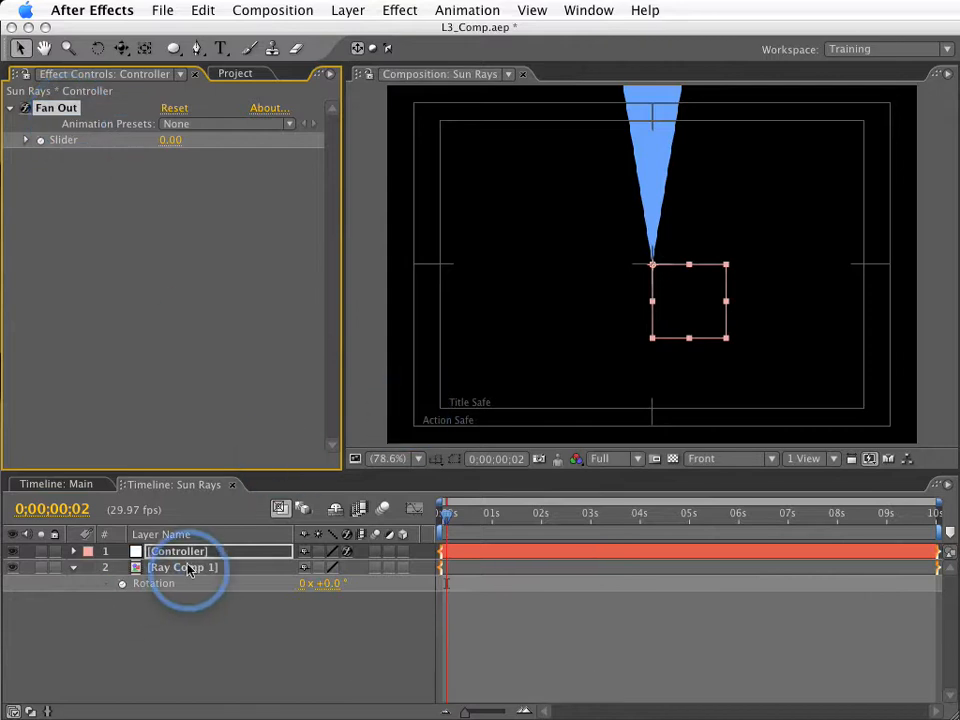
Reveal the Controller's Fan Out slider in the timeline and give Ray Comp 1's Rotation the expression index.
{"action": "left_click", "coordinate": [155, 584]}
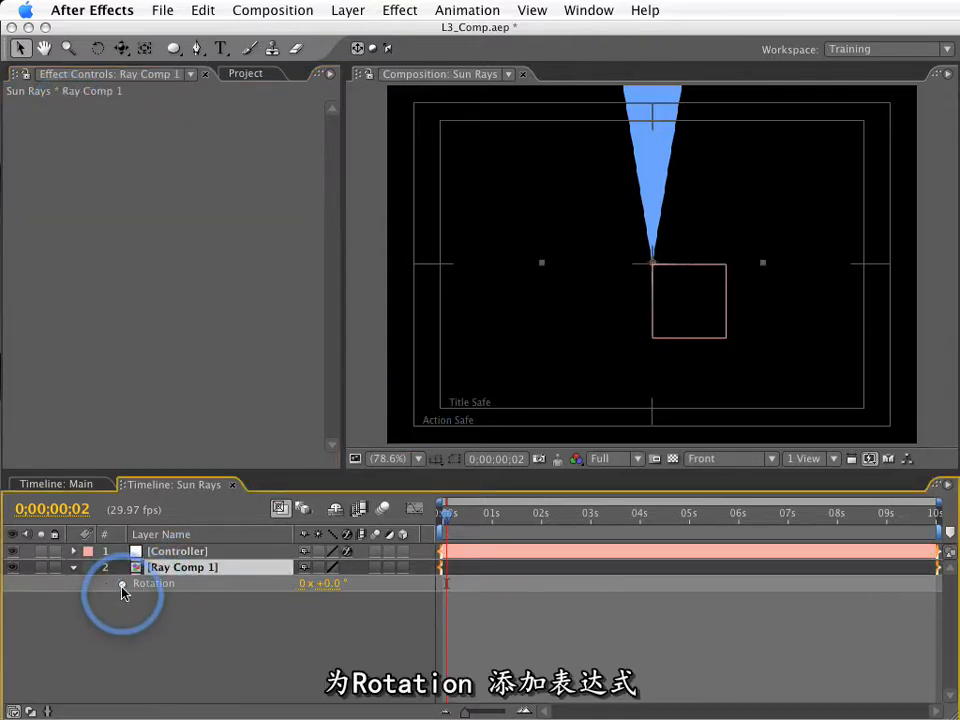
{"action": "left_click", "coordinate": [176, 553]}
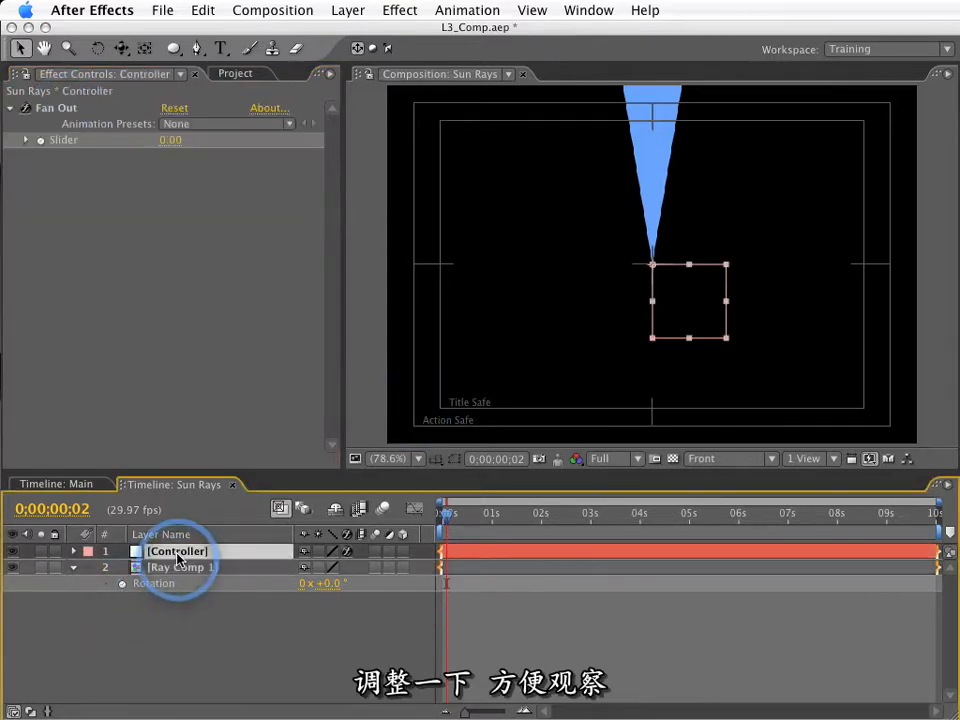
{"action": "key", "text": "e"}
{"action": "left_click", "coordinate": [105, 567]}
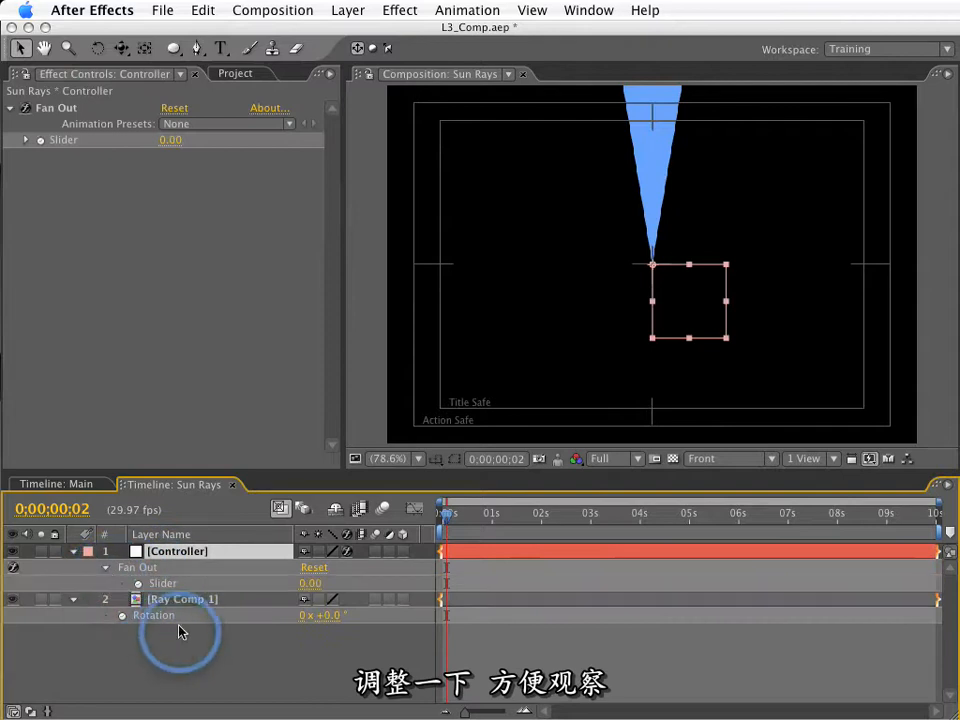
{"action": "left_click", "coordinate": [122, 615]}
{"action": "left_click", "coordinate": [122, 615], "text": "alt"}
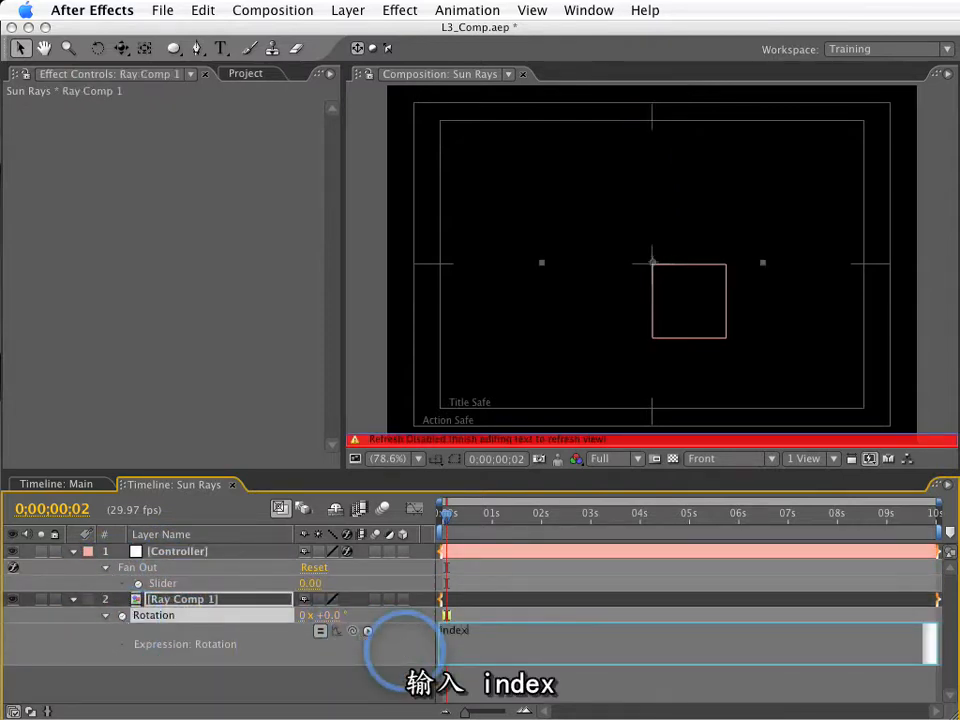
{"action": "type", "text": "index"}
{"action": "left_click", "coordinate": [375, 630]}
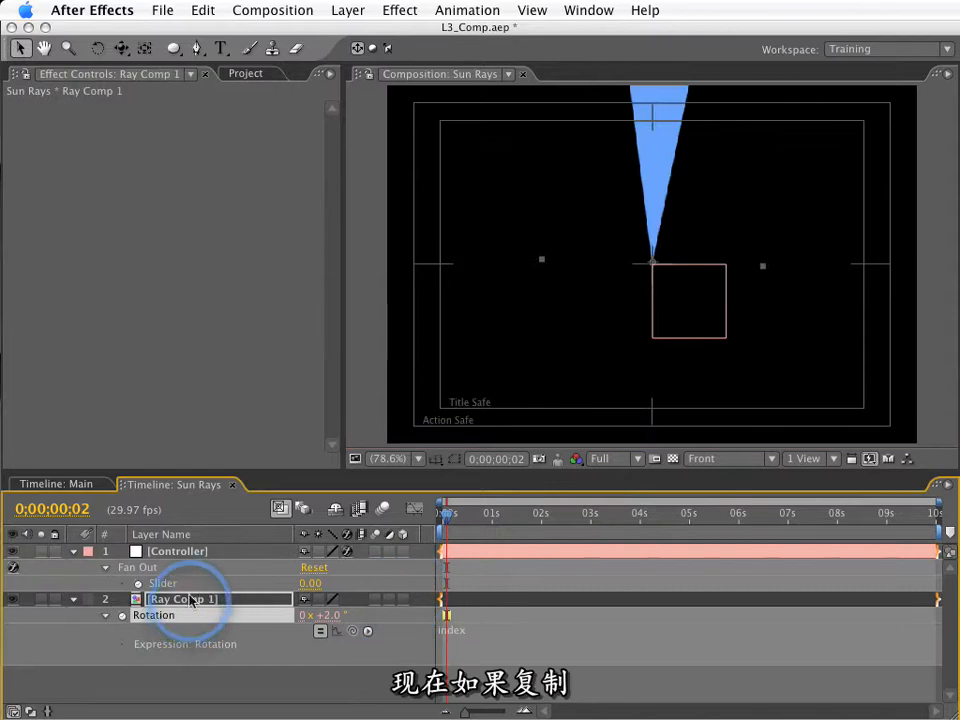
Duplicate Ray Comp 1 five times to test the index-based rotation, and delete the extra copies.
{"action": "key", "text": "super+d"}
{"action": "key", "text": "super+d"}
{"action": "key", "text": "super+d"}
{"action": "key", "text": "super+d"}
{"action": "key", "text": "super+d"}
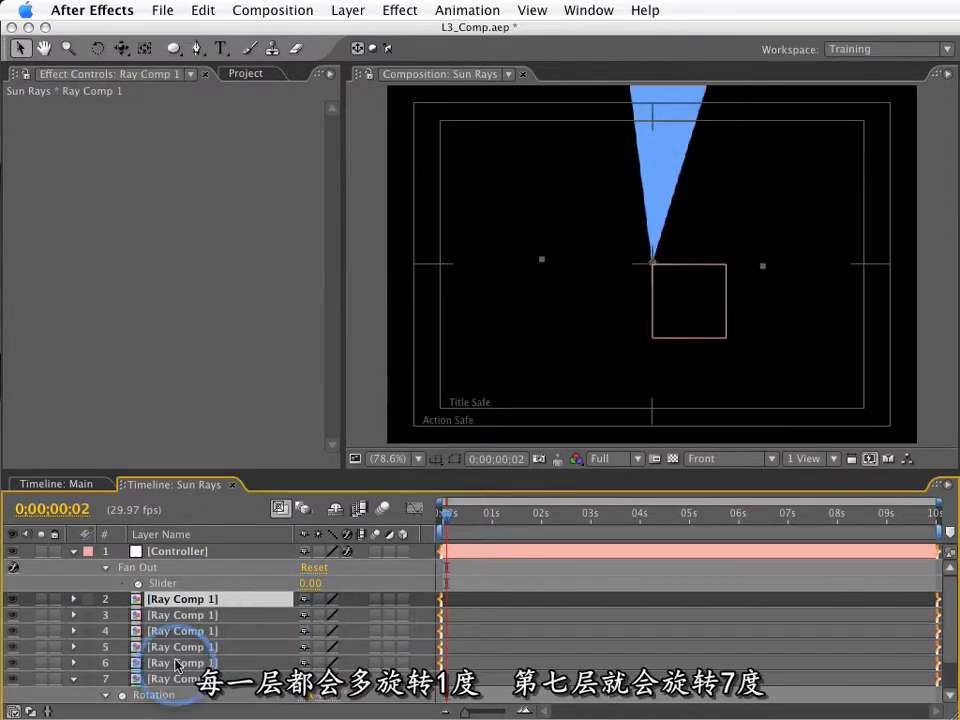
{"action": "left_click", "coordinate": [97, 677]}
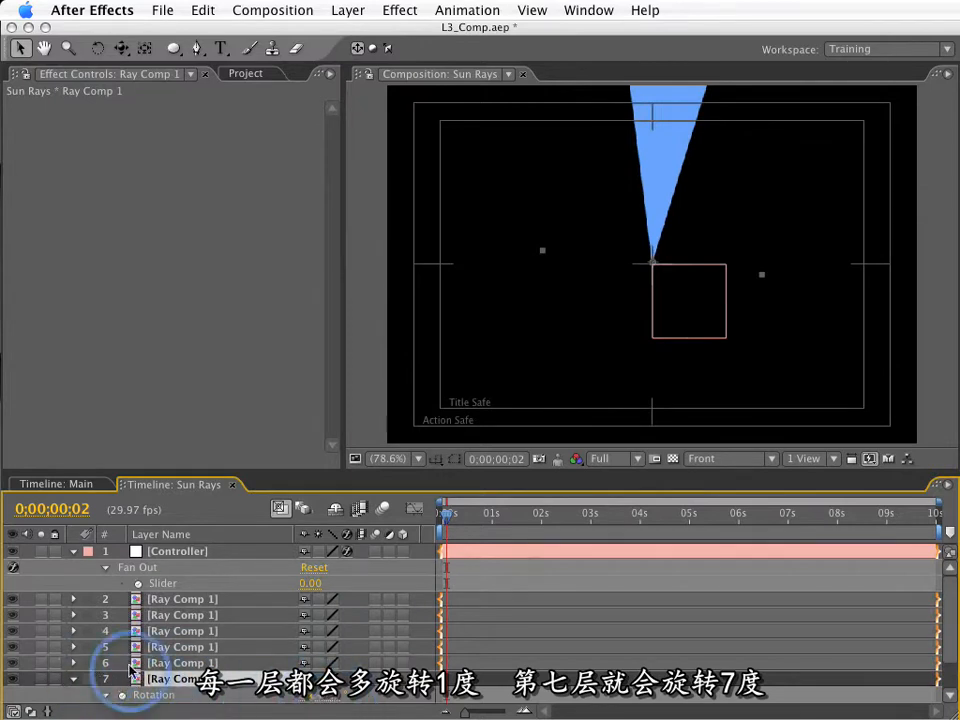
{"action": "left_click", "coordinate": [224, 619], "text": "shift"}
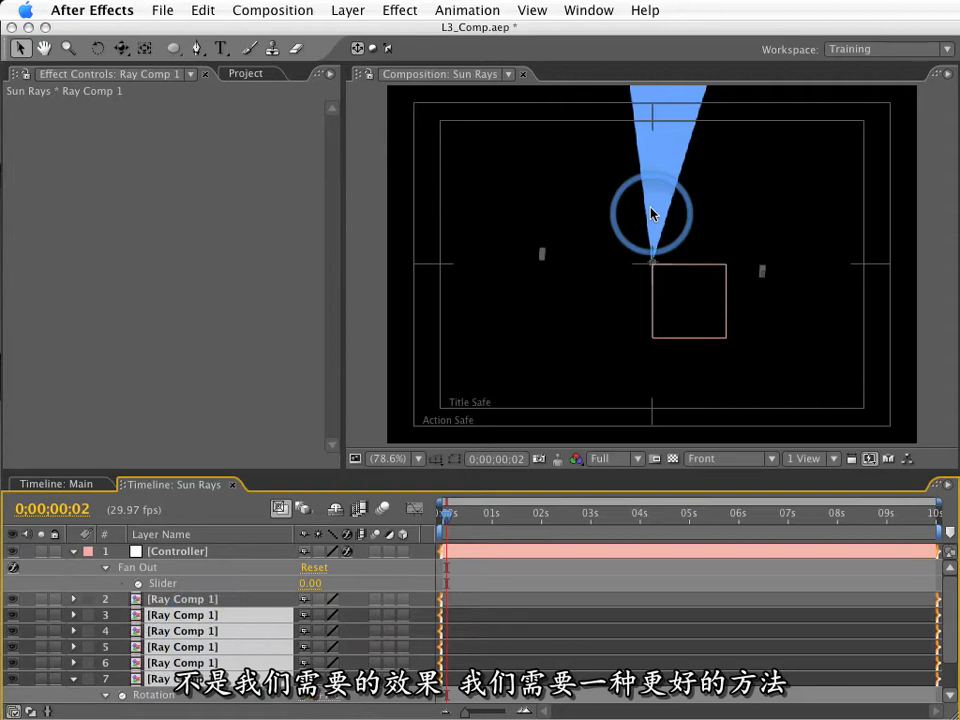
{"action": "key", "text": "Delete"}
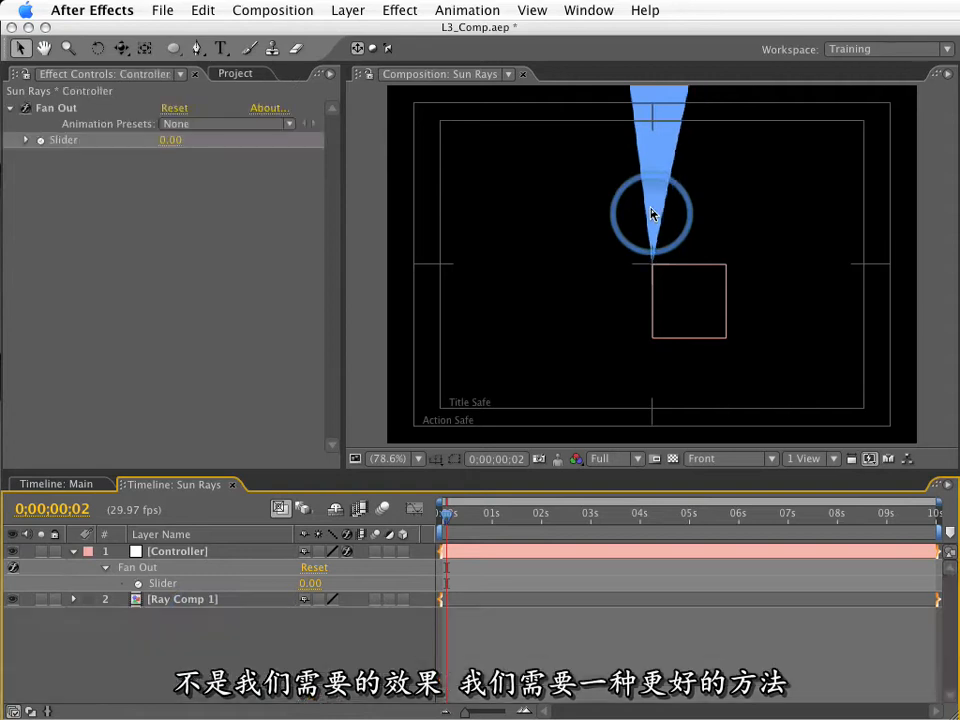
Change Ray Comp 1's Rotation expression to define n as the Controller's Fan Out slider, ending that line with a semicolon, and return index * n.
{"action": "left_click", "coordinate": [213, 600]}
{"action": "key", "text": "e"}
{"action": "key", "text": "e"}
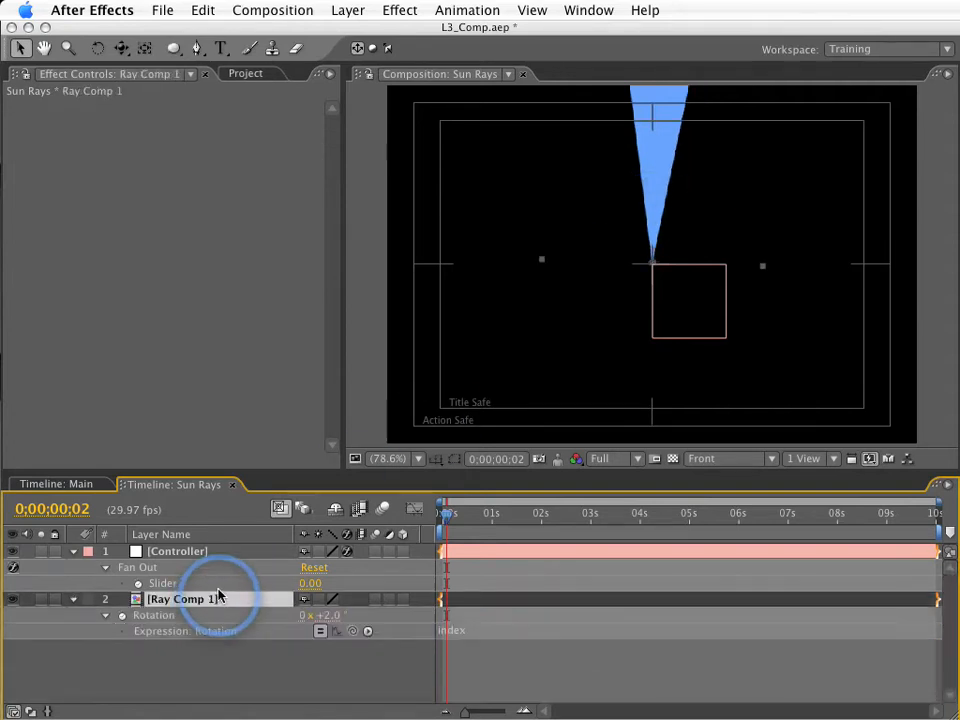
{"action": "left_click", "coordinate": [495, 629]}
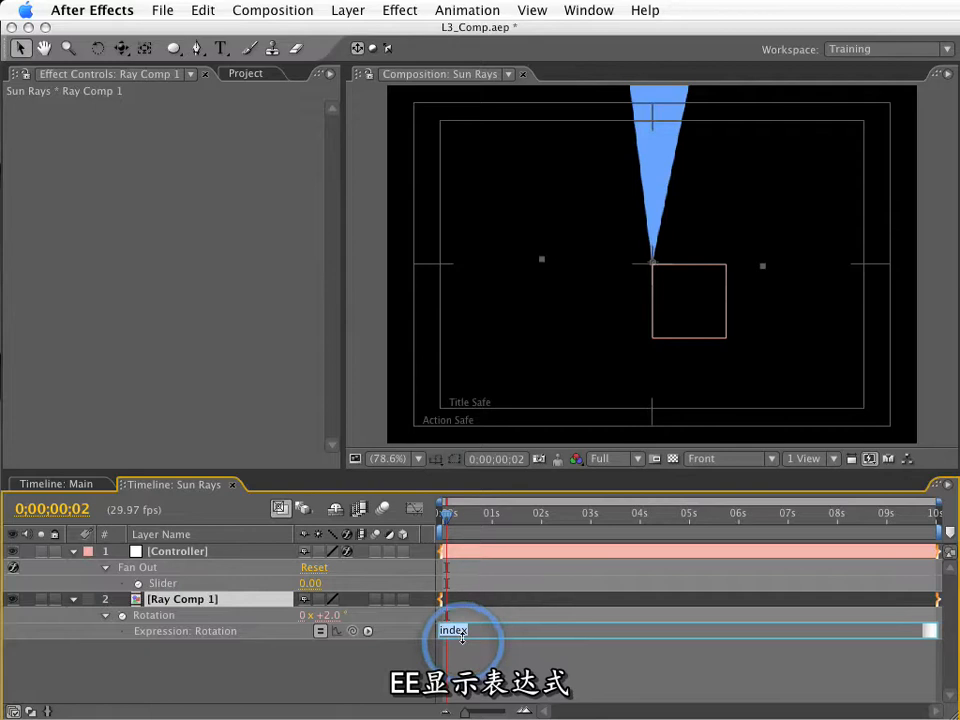
{"action": "left_click_drag", "start_coordinate": [455, 676], "coordinate": [455, 682]}
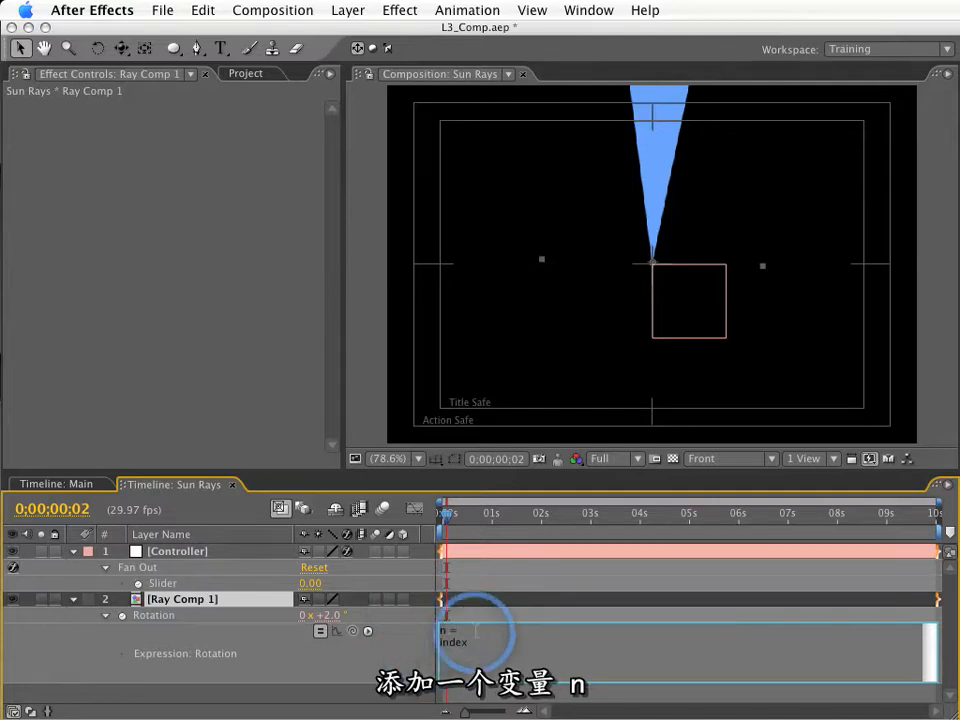
{"action": "left_click_drag", "start_coordinate": [355, 632], "coordinate": [207, 585]}
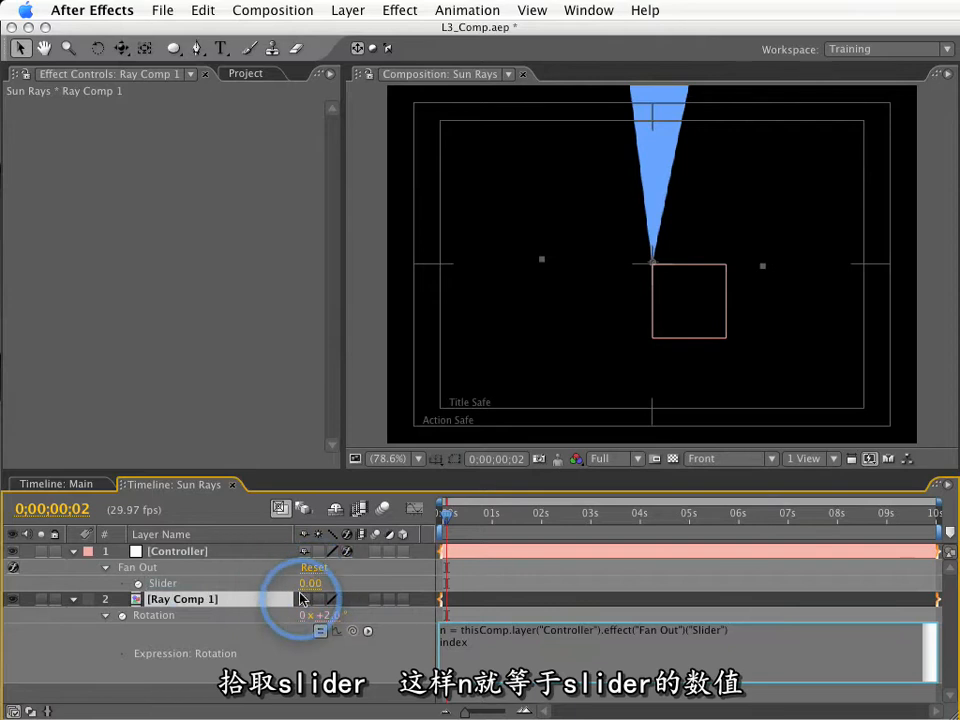
{"action": "left_click_drag", "start_coordinate": [443, 630], "coordinate": [406, 630]}
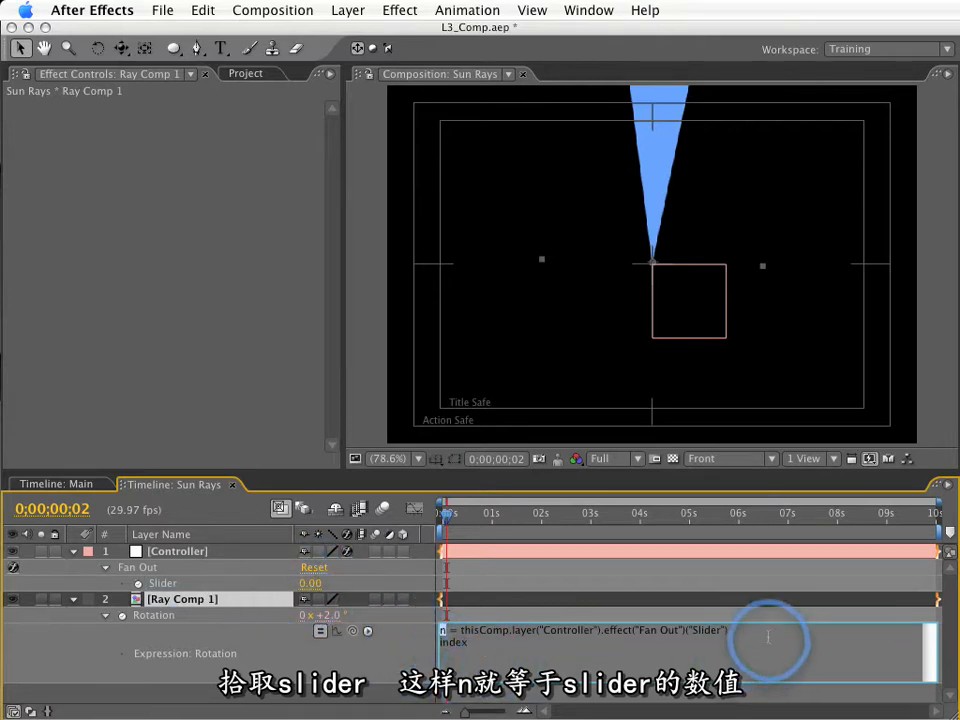
{"action": "type", "text": ";"}
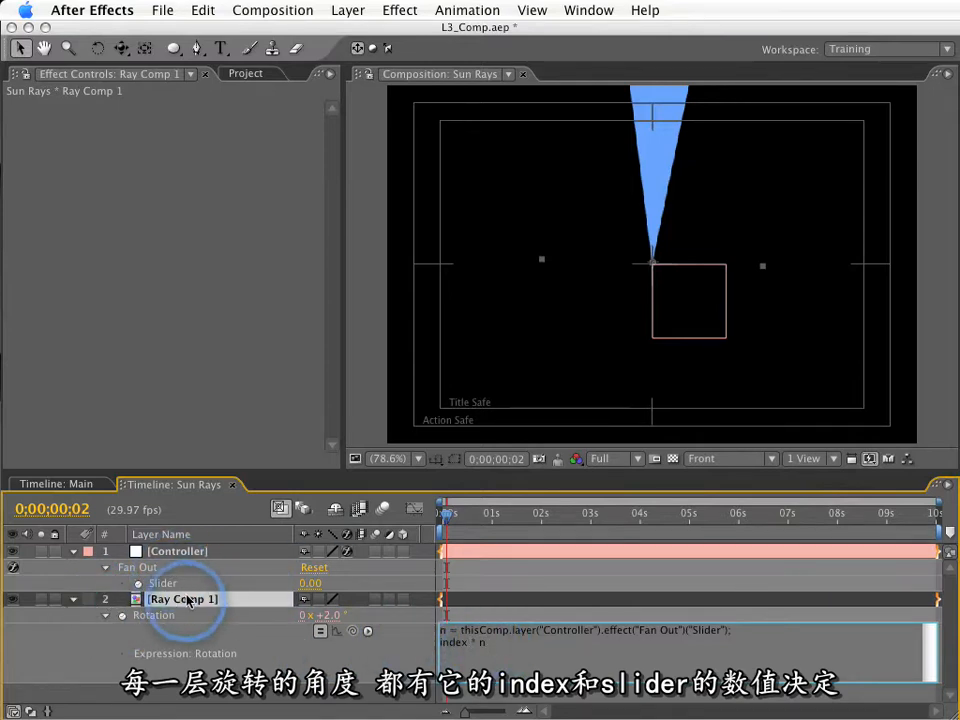
{"action": "left_click", "coordinate": [82, 648]}
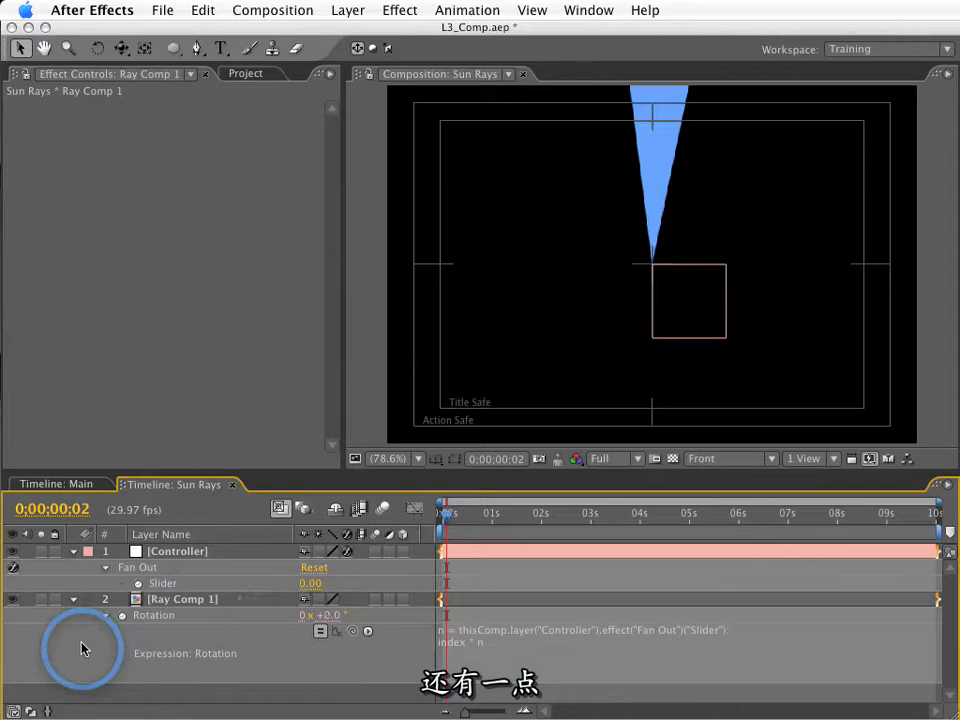
Set the Controller's Fan Out slider to 10.
{"action": "left_click", "coordinate": [300, 582]}
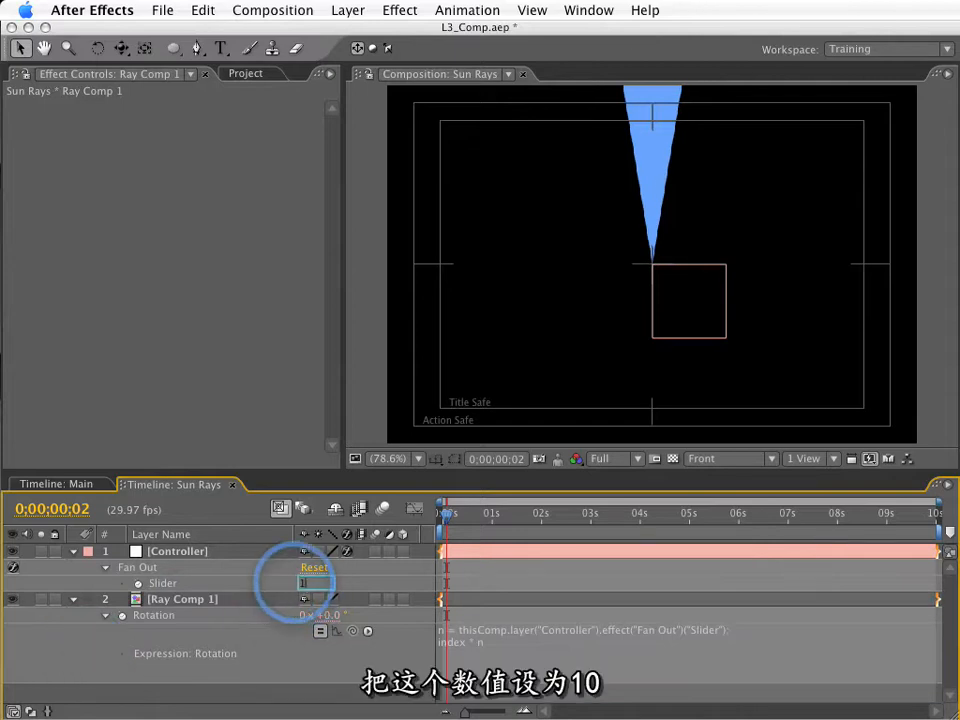
{"action": "type", "text": "10"}
{"action": "key", "text": "Return"}
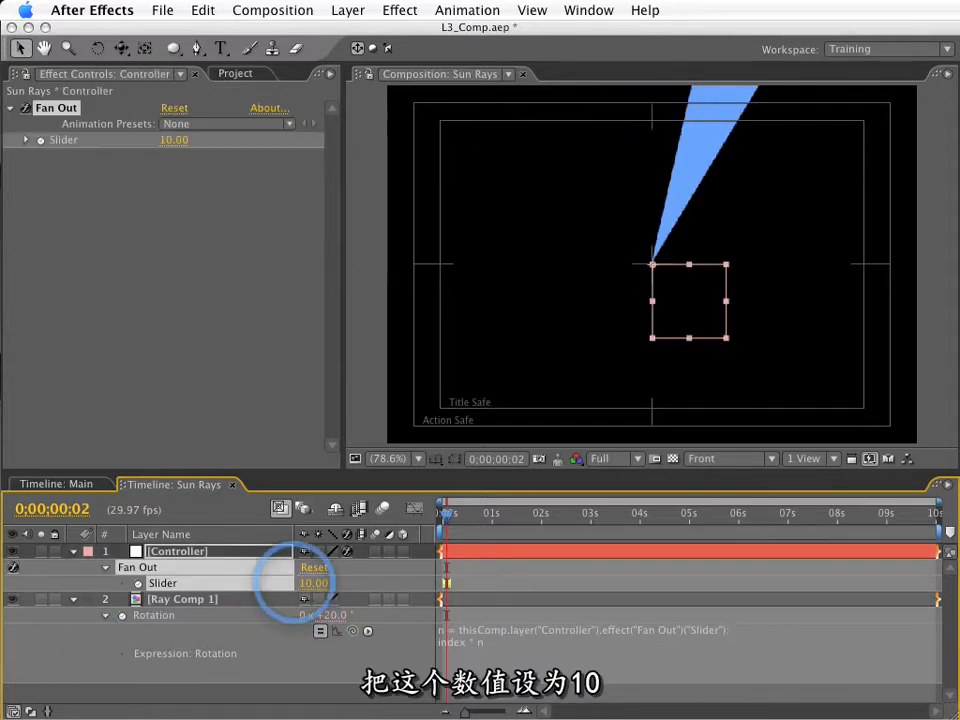
Duplicate Ray Comp 1 five times and test the fan by raising the Controller's Fan Out slider to 22.
{"action": "left_click", "coordinate": [206, 600]}
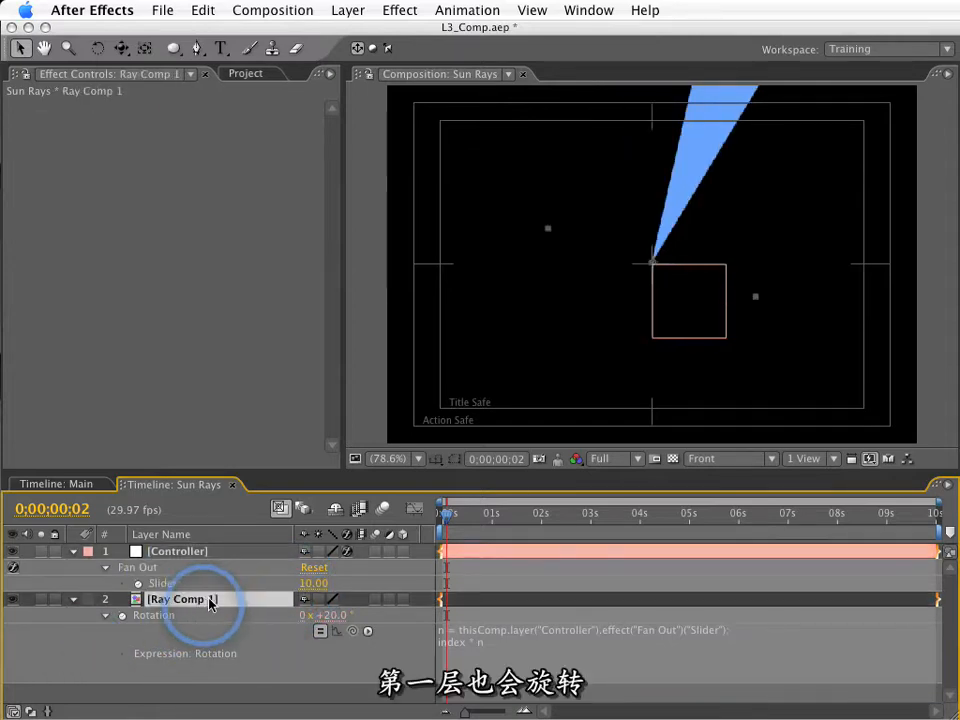
{"action": "key", "text": "r"}
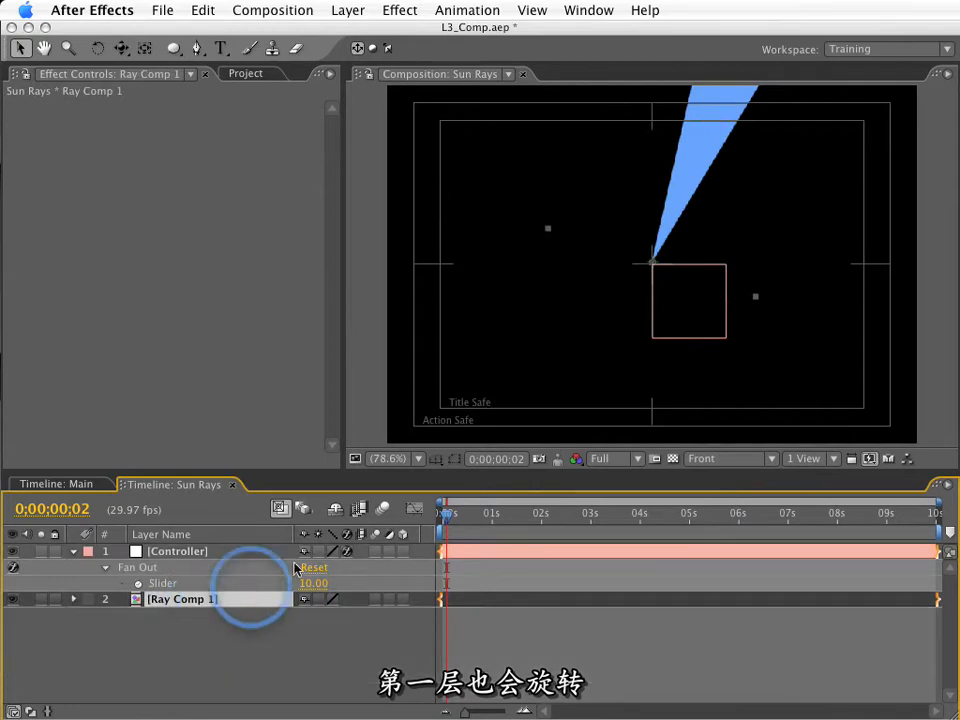
{"action": "key", "text": "super+d"}
{"action": "key", "text": "super+d"}
{"action": "key", "text": "super+d"}
{"action": "key", "text": "super+d"}
{"action": "key", "text": "super+d"}
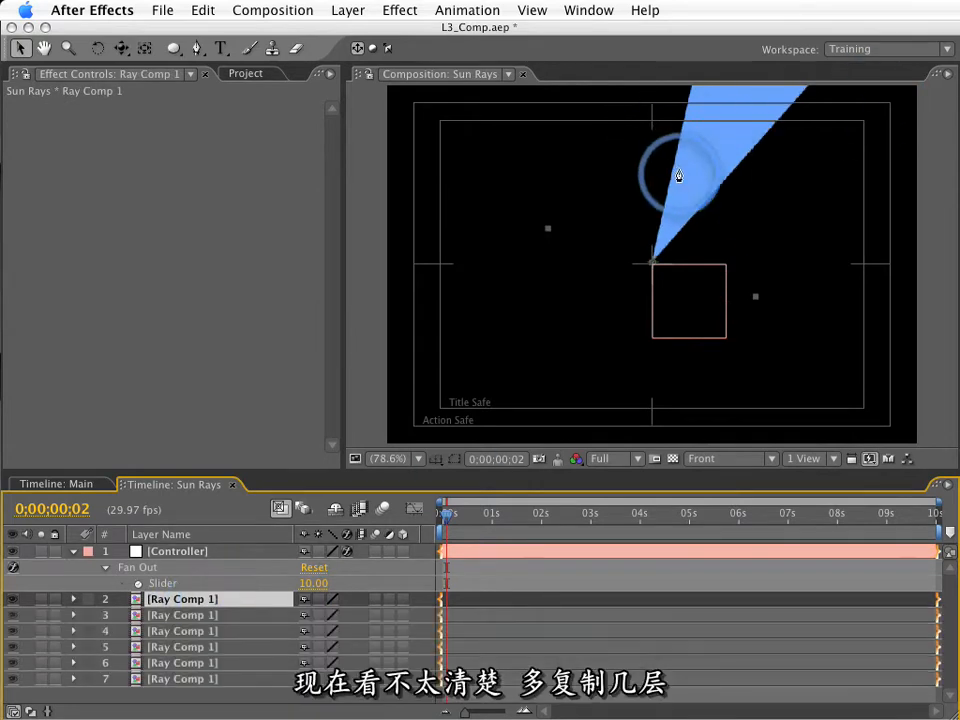
{"action": "left_click_drag", "start_coordinate": [306, 583], "coordinate": [318, 583]}
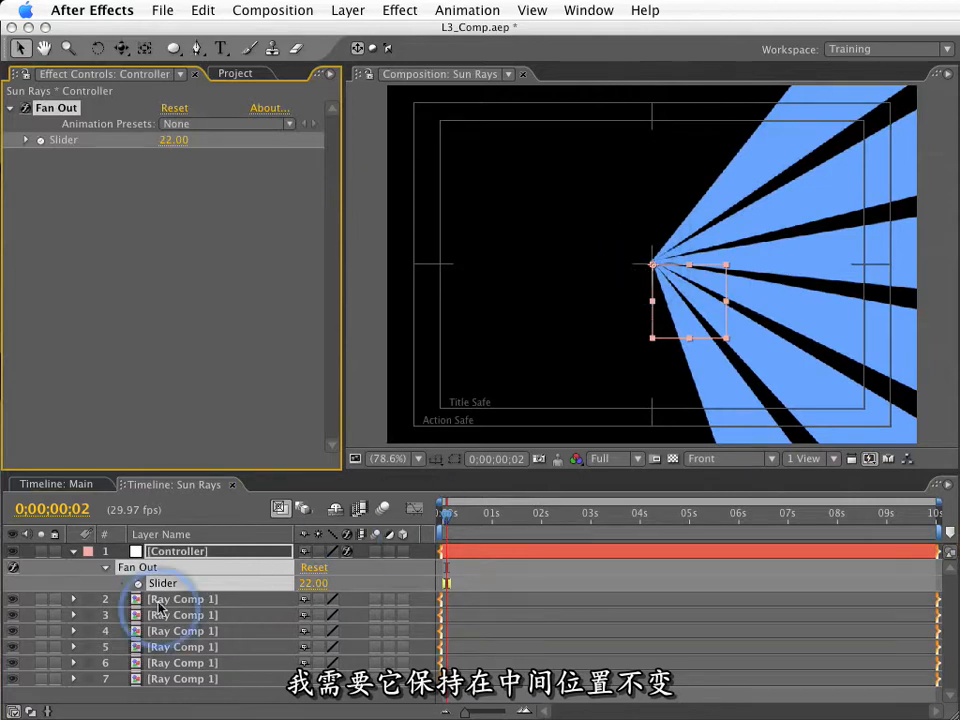
Set the Controller's Fan Out slider to 0 and delete the five extra Ray Comp 1 copies.
{"action": "left_click", "coordinate": [305, 583]}
{"action": "type", "text": "0"}
{"action": "key", "text": "Return"}
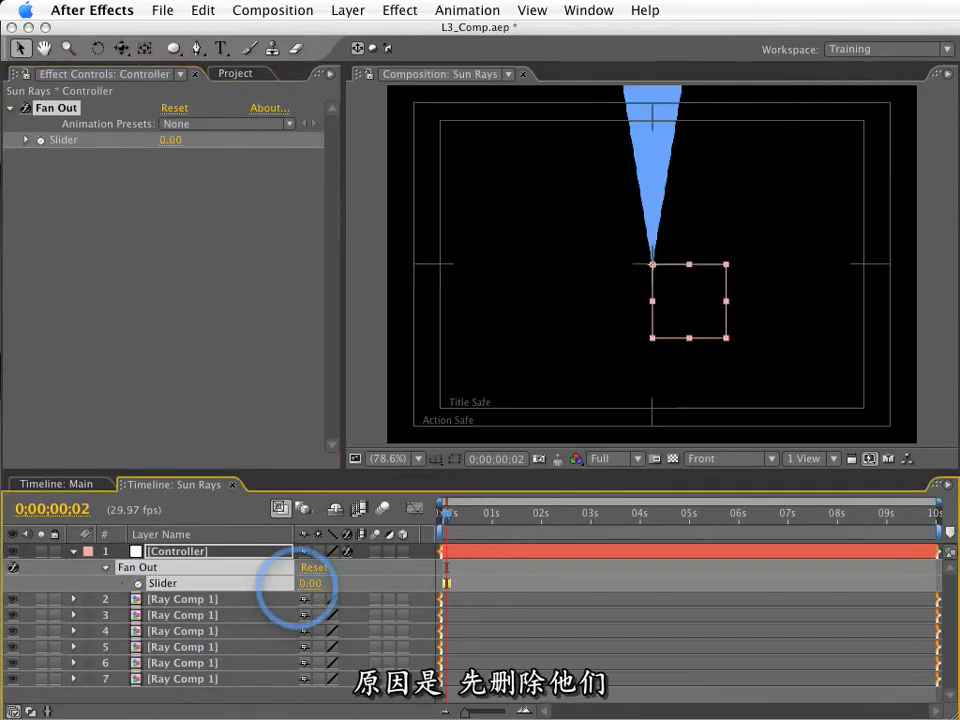
{"action": "left_click", "coordinate": [170, 679]}
{"action": "left_click", "coordinate": [193, 615], "text": "shift"}
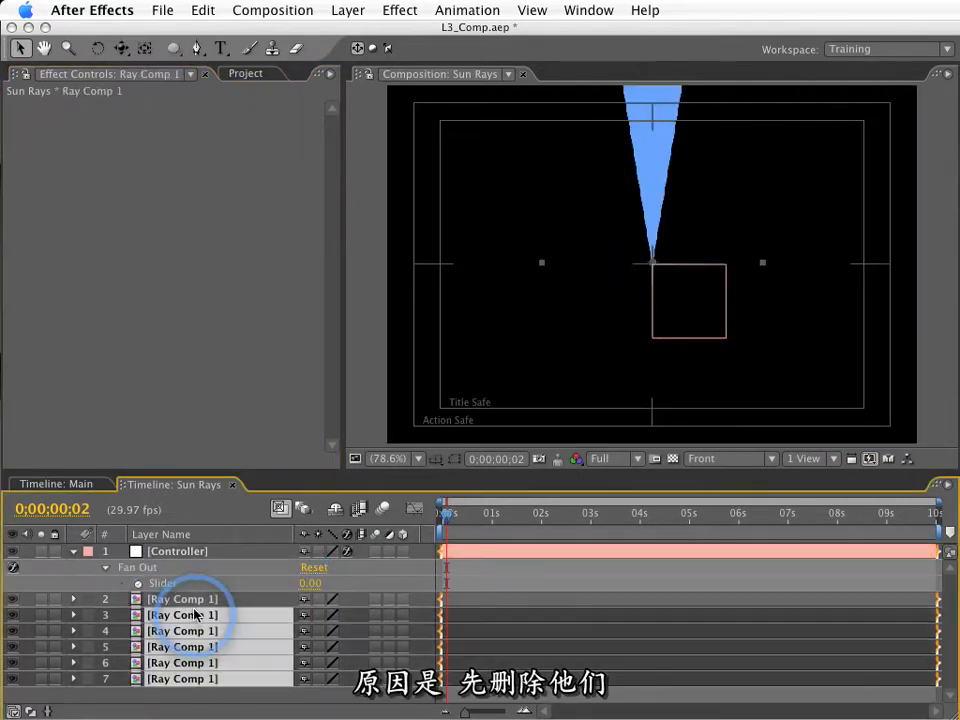
{"action": "key", "text": "Delete"}
Change the last line of Ray Comp 1's Rotation expression to (index - 2) * n.
{"action": "left_click", "coordinate": [182, 599]}
{"action": "key", "text": "e"}
{"action": "key", "text": "e"}
{"action": "left_click", "coordinate": [474, 637]}
{"action": "double_click", "coordinate": [452, 642]}
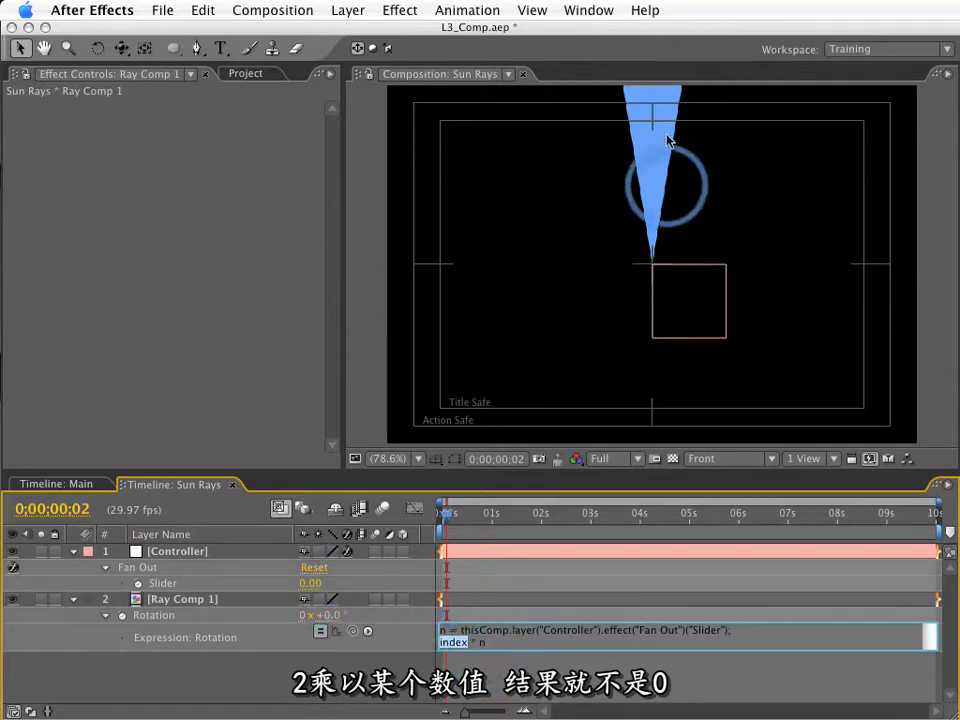
{"action": "key", "text": "KP_Enter"}
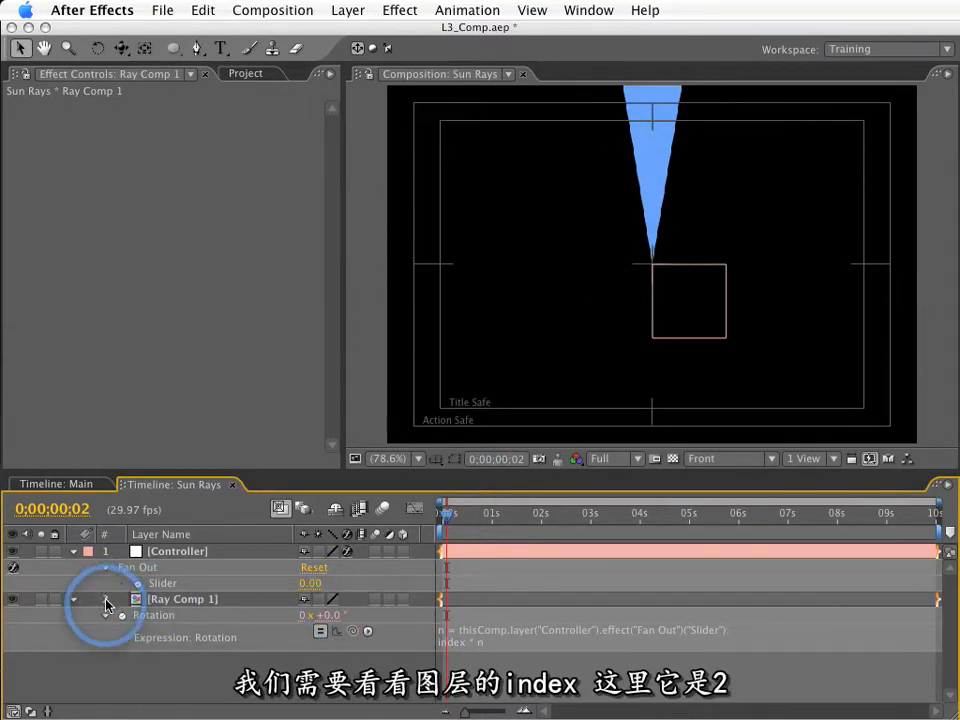
{"action": "left_click", "coordinate": [463, 648]}
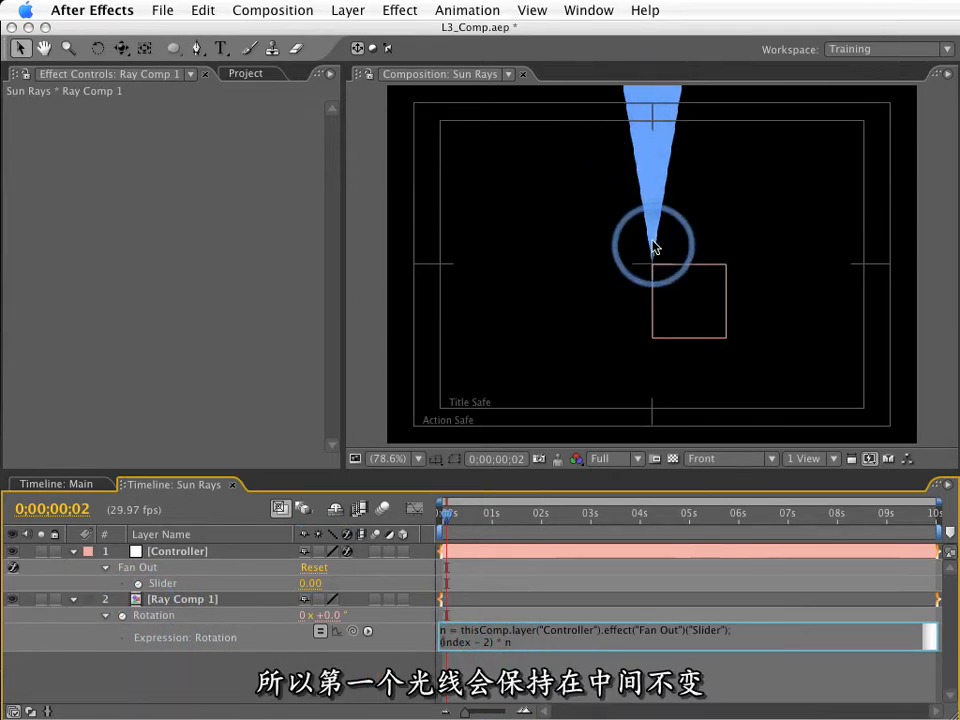
{"action": "left_click", "coordinate": [195, 671]}
Duplicate Ray Comp 1 ten times and set the Controller's Fan Out slider to 25.
{"action": "left_click", "coordinate": [190, 600]}
{"action": "key", "text": "super+d"}
{"action": "key", "text": "super+d"}
{"action": "key", "text": "super+d"}
{"action": "key", "text": "super+d"}
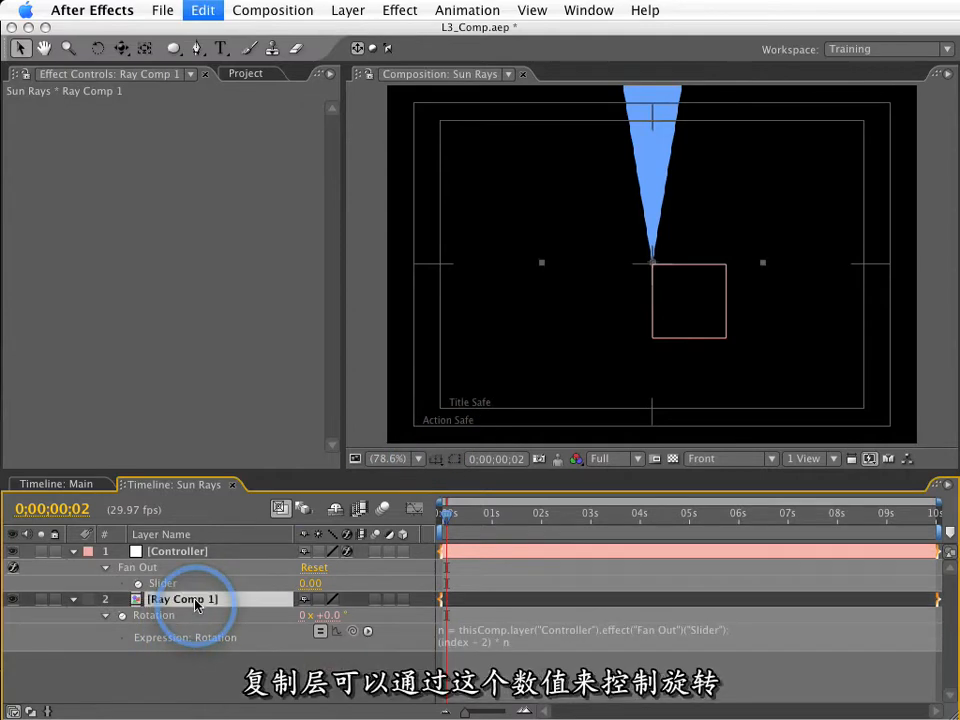
{"action": "key", "text": "super+d"}
{"action": "key", "text": "super+d"}
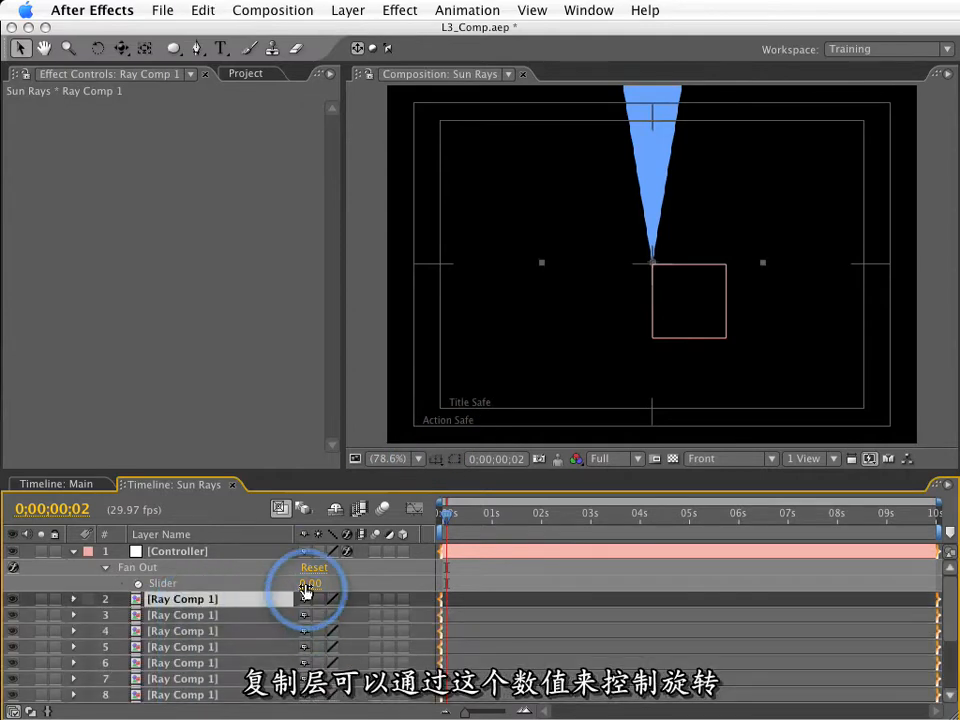
{"action": "mouse_move", "coordinate": [310, 583]}
{"action": "left_mouse_down"}
{"action": "mouse_move", "coordinate": [334, 582]}
{"action": "mouse_move", "coordinate": [326, 583]}
{"action": "left_mouse_up"}
Open Ray Comp 1 and move the two upper points of the Ray layer's Mask 1 inward to about half the original width.
{"action": "left_click", "coordinate": [195, 617]}
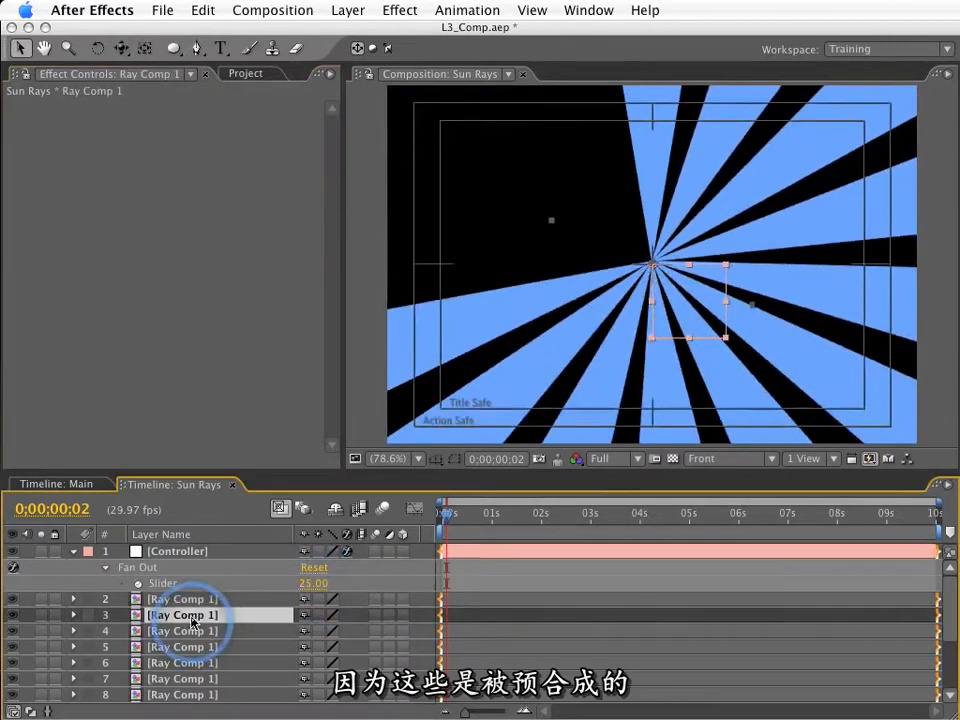
{"action": "double_click", "coordinate": [205, 625]}
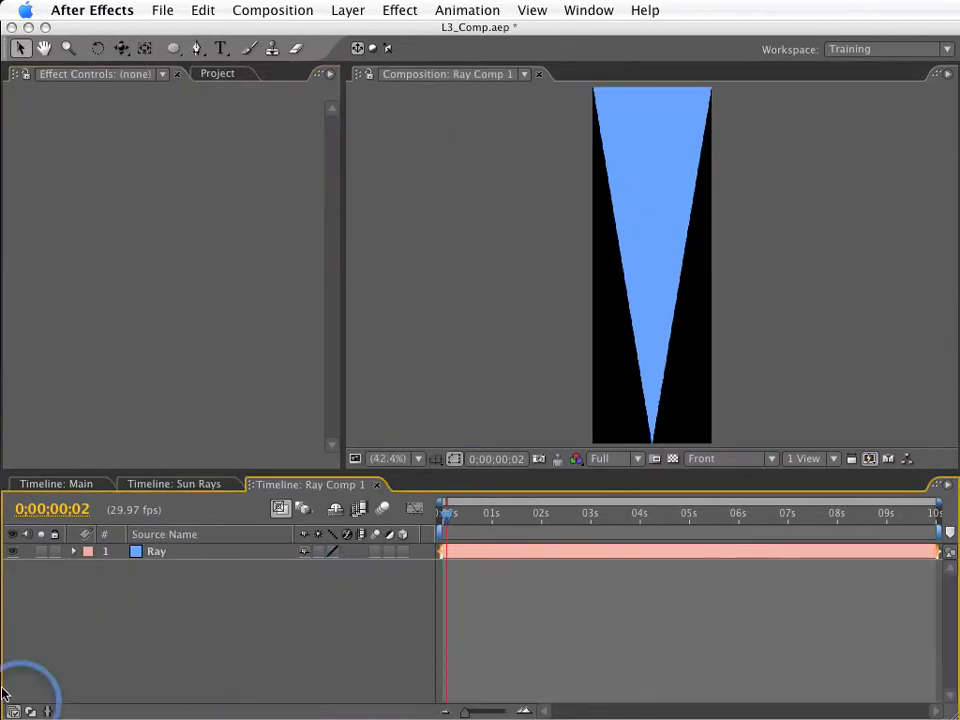
{"action": "left_click", "coordinate": [180, 553]}
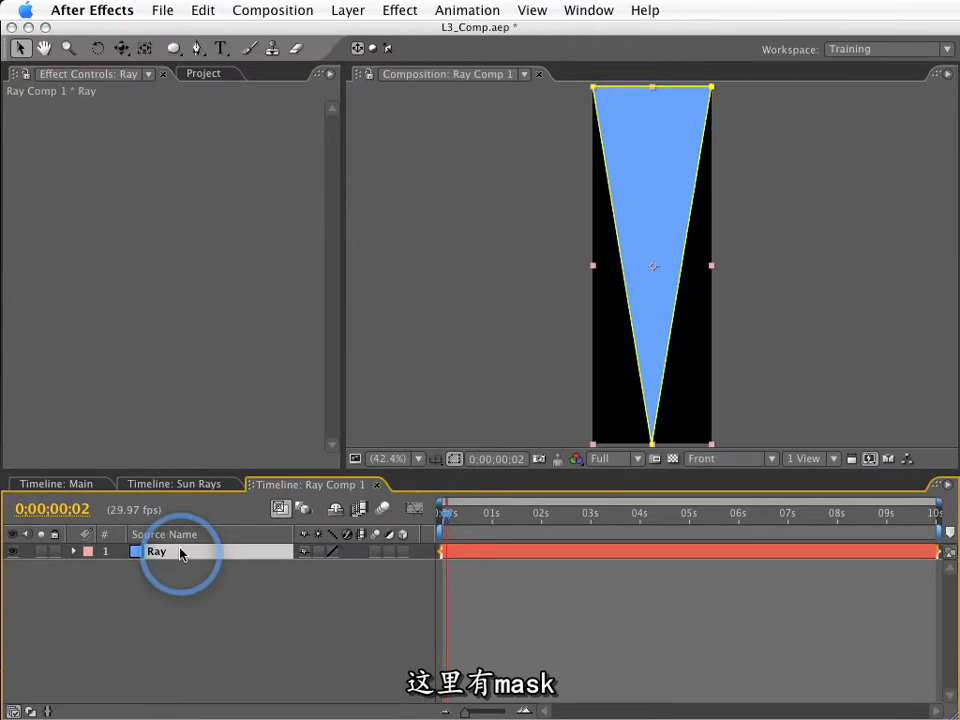
{"action": "key", "text": "m"}
{"action": "left_click", "coordinate": [165, 568]}
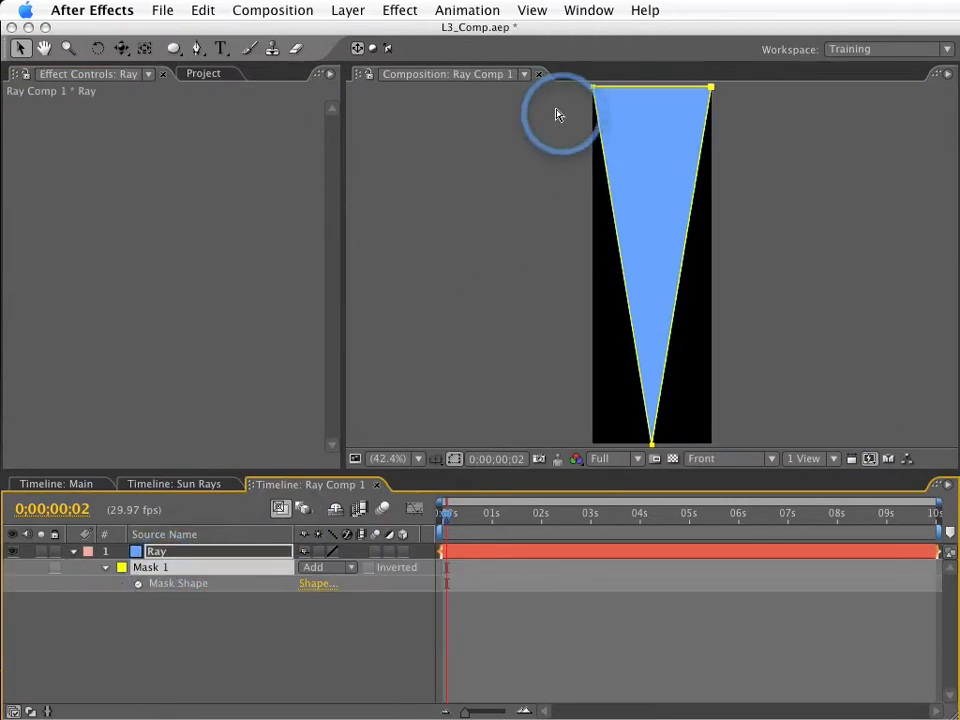
{"action": "left_click_drag", "start_coordinate": [556, 107], "coordinate": [614, 87]}
{"action": "left_click_drag", "start_coordinate": [757, 94], "coordinate": [679, 90]}
{"action": "left_click_drag", "start_coordinate": [612, 88], "coordinate": [620, 90]}
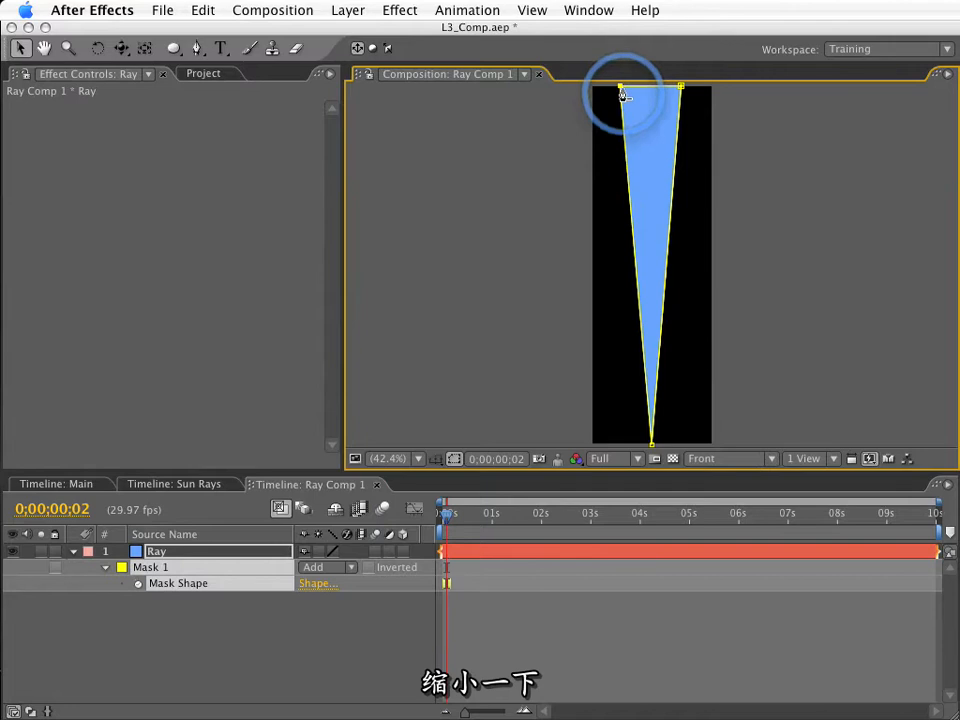
Return to the Sun Rays composition and duplicate Ray Comp 1 two more times to fill the circle.
{"action": "key", "text": "super+w"}
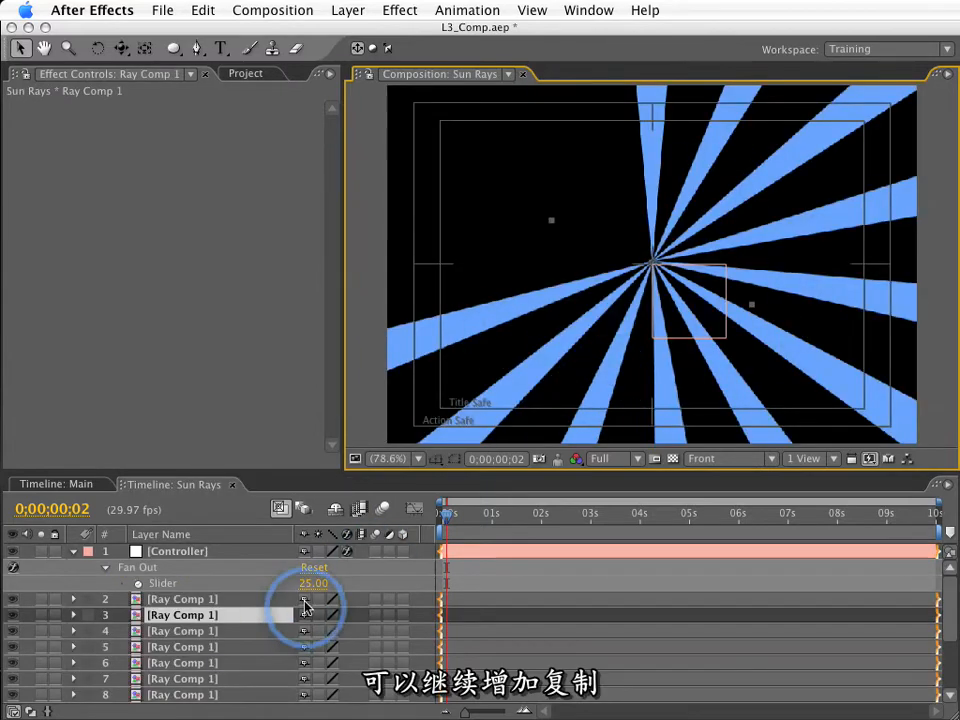
{"action": "key", "text": "super+d"}
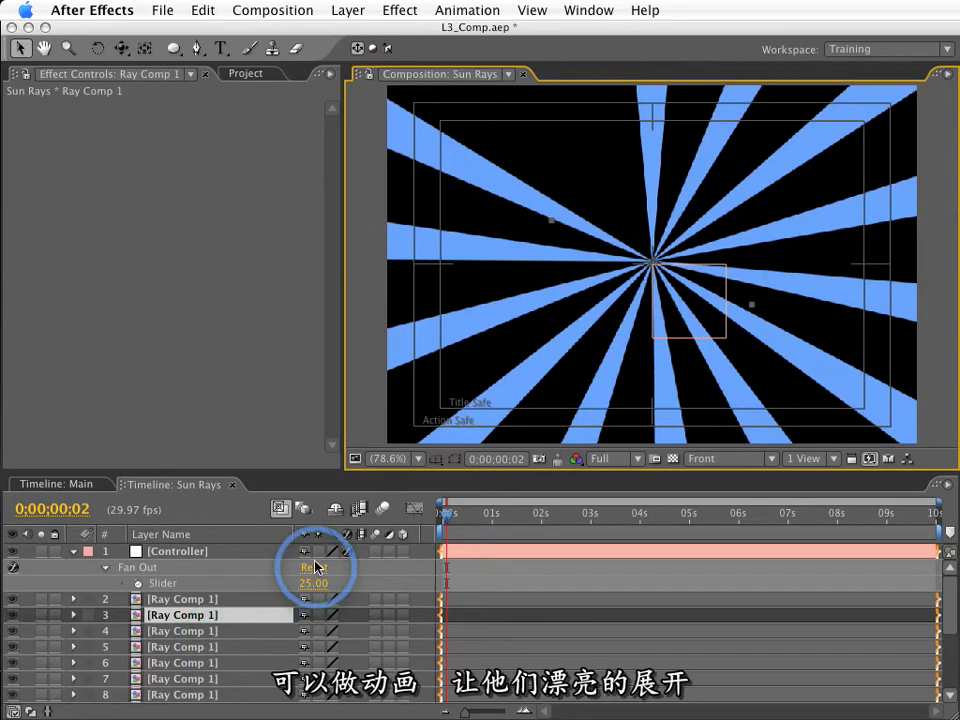
Keyframe the Fan Out slider from 0 at 0;00;00;00 to 25 at about half a second, and preview the animation.
{"action": "left_click", "coordinate": [138, 583]}
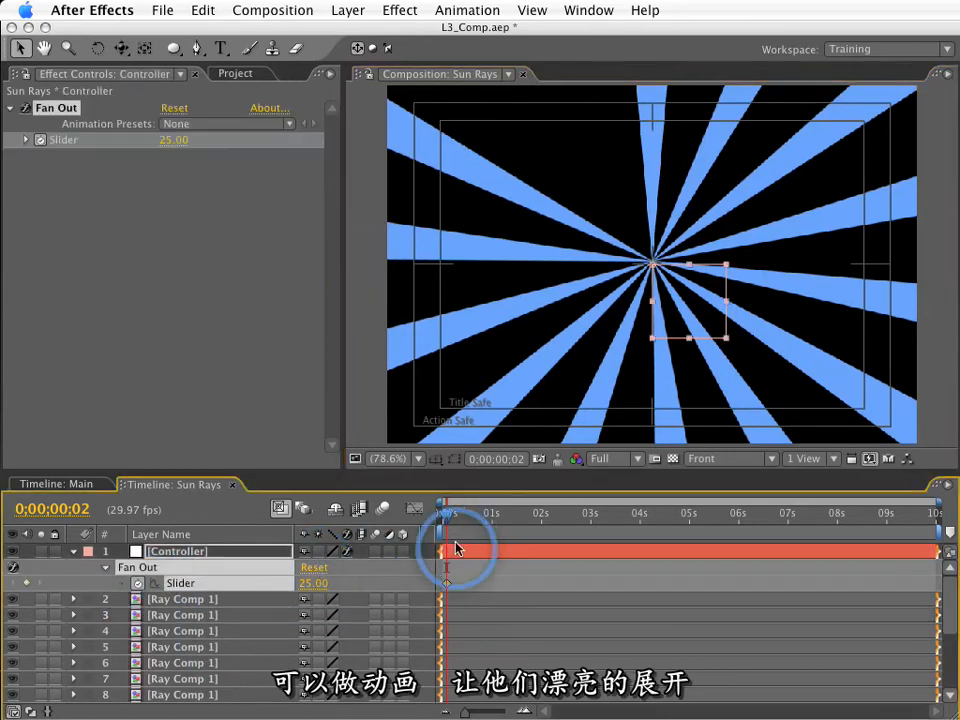
{"action": "left_click_drag", "start_coordinate": [446, 583], "coordinate": [469, 585]}
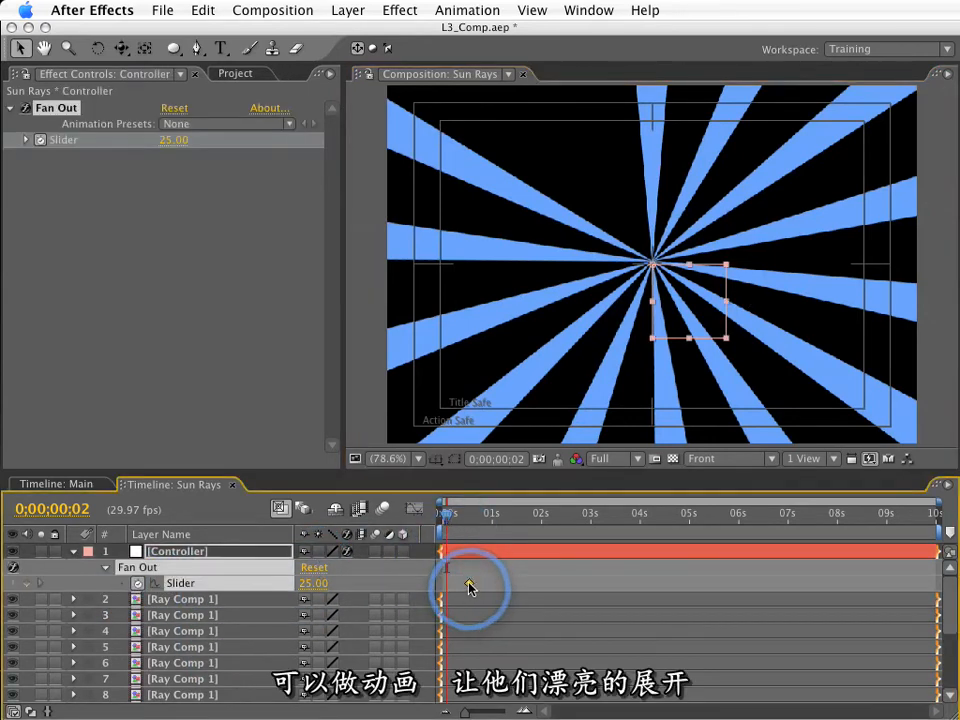
{"action": "left_click_drag", "start_coordinate": [446, 522], "coordinate": [401, 529]}
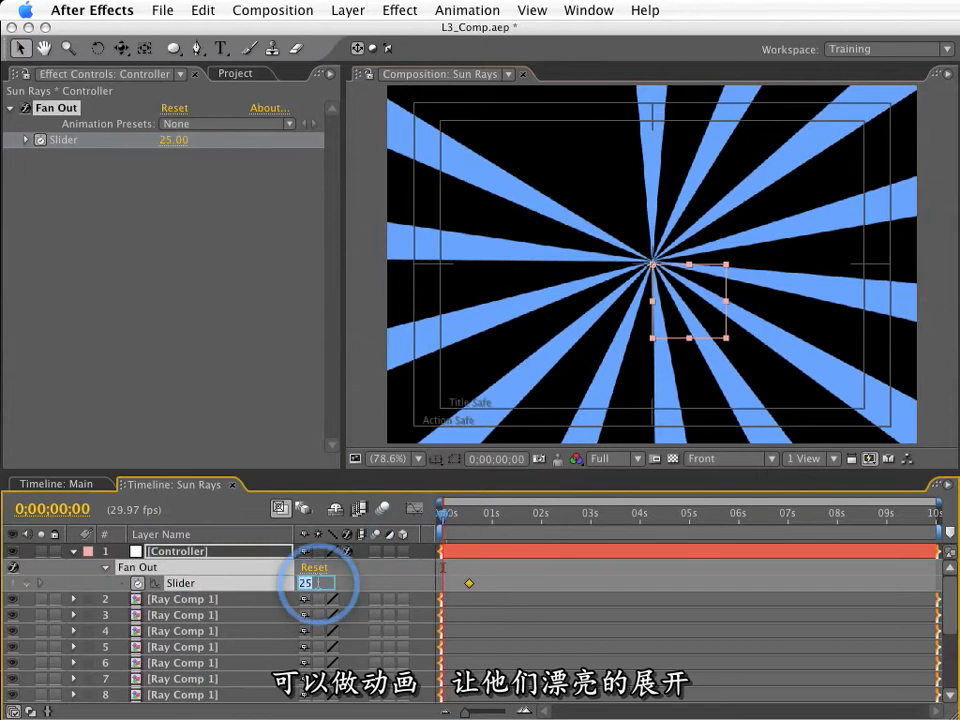
{"action": "key", "text": "KP_0"}
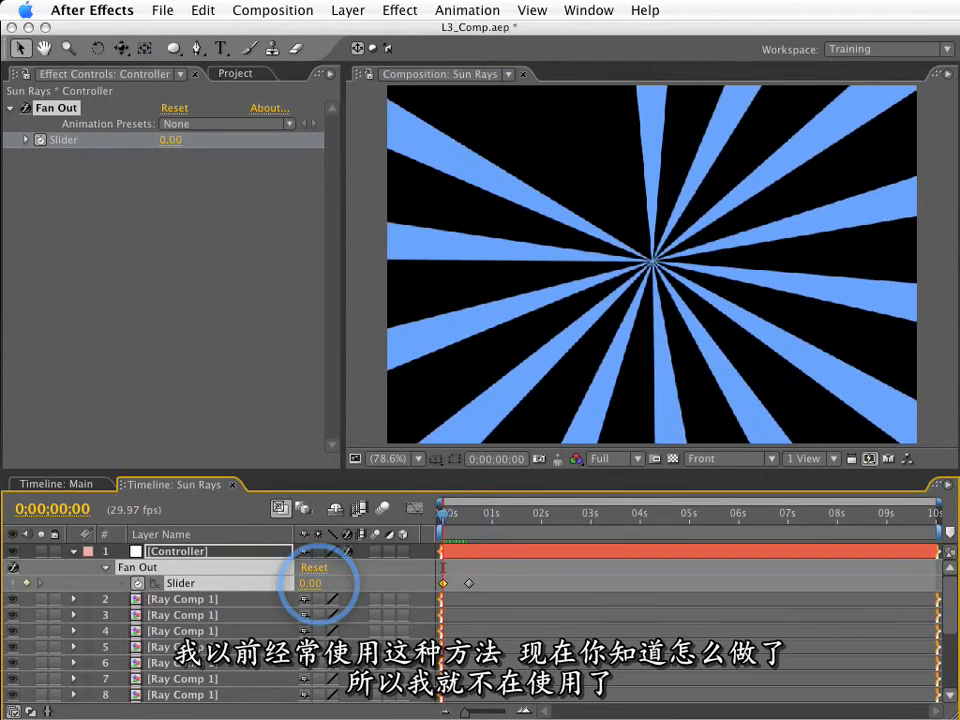
{"action": "key", "text": "space"}
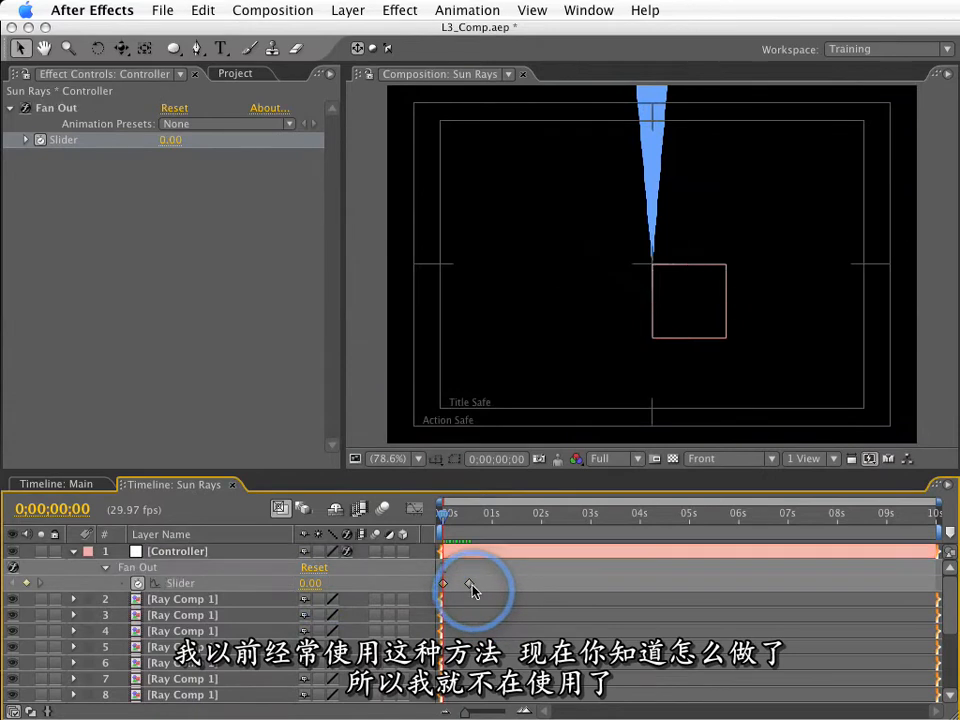
Apply Easy Ease to the second Fan Out slider keyframe and preview the animation.
{"action": "left_click", "coordinate": [470, 584]}
{"action": "key", "text": "F9"}
{"action": "key", "text": "space"}
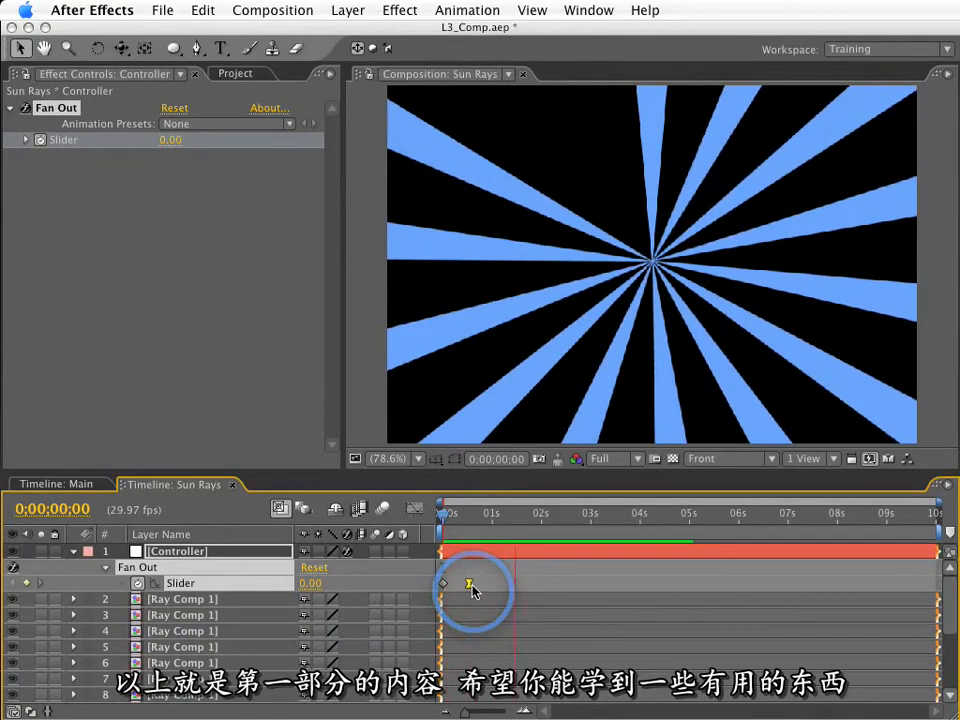
{"action": "key", "text": "space"}
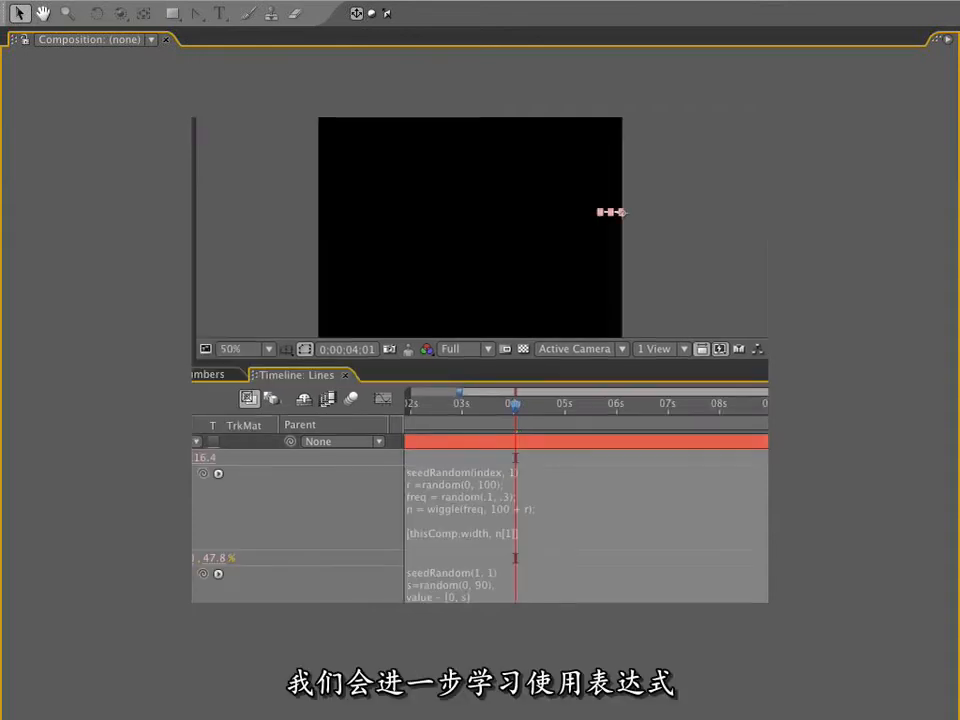
{"action": "key", "text": "ctrl+d"}
{"action": "key", "text": "ctrl+d"}
{"action": "key", "text": "ctrl+d"}
{"action": "key", "text": "ctrl+d"}
{"action": "key", "text": "ctrl+d"}
{"action": "key", "text": "ctrl+d"}
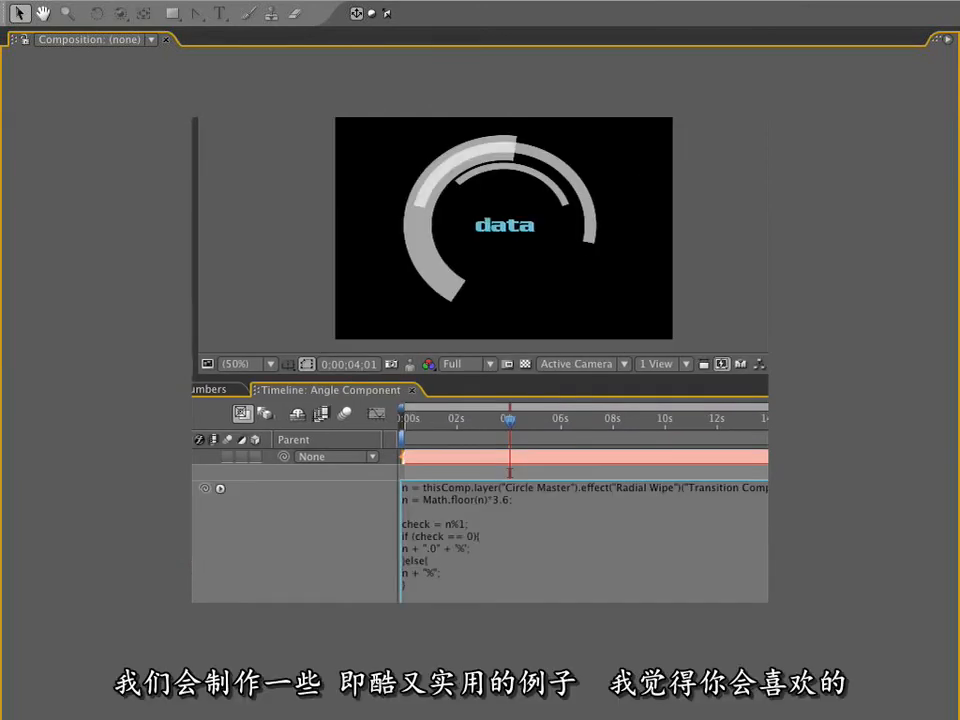
{"action": "key", "text": "KP_Enter"}
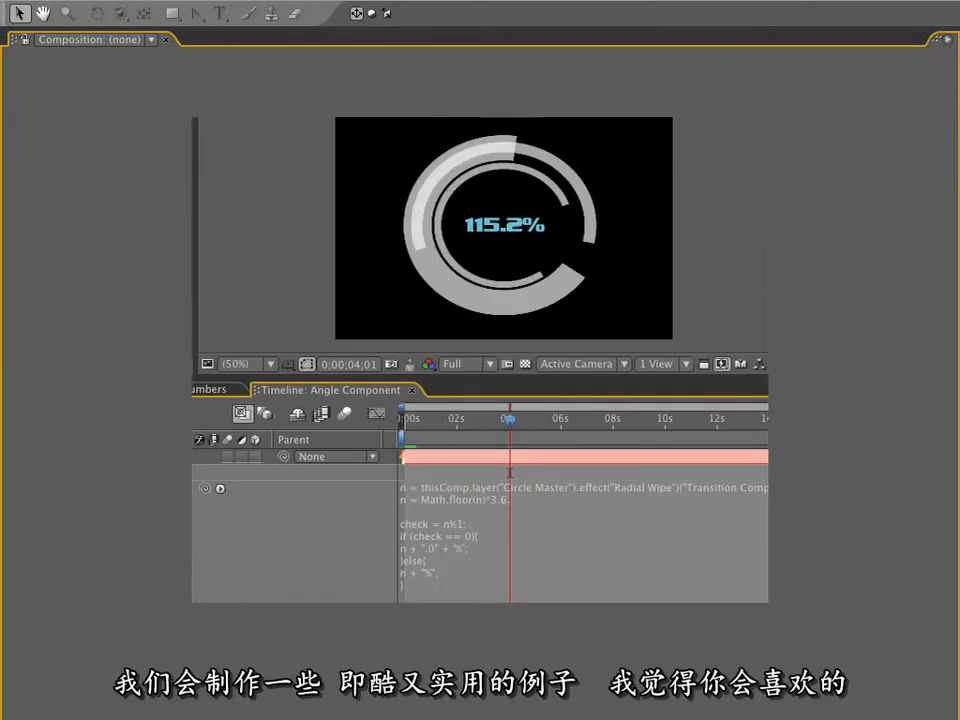